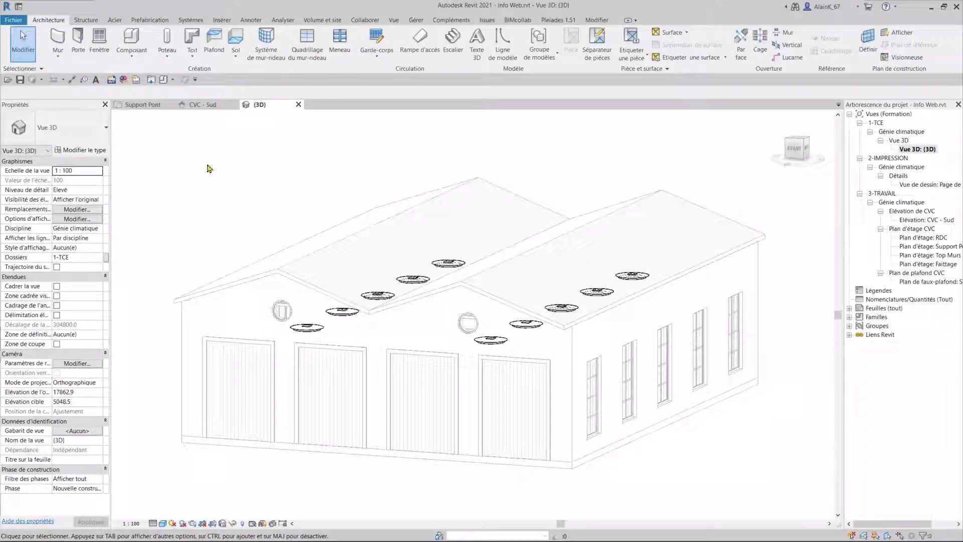
pyautogui.click(199, 105)
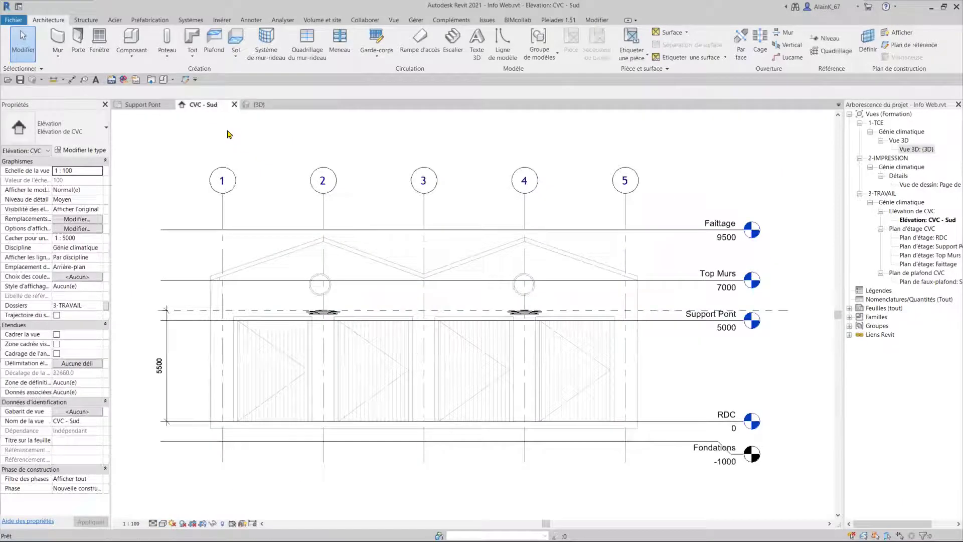
pyautogui.scroll(-2, 458, 316)
pyautogui.moveTo(516, 344); pyautogui.dragTo(512, 338, button='middle')
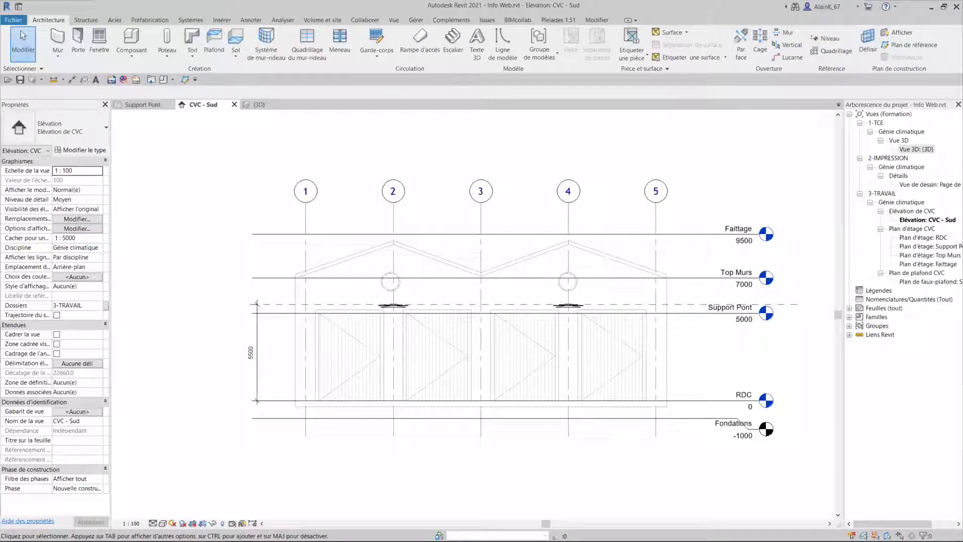
# Step: On the Support Pont plan, delete the EQ dimension between grids A and B and accept the warning
pyautogui.click(143, 104)
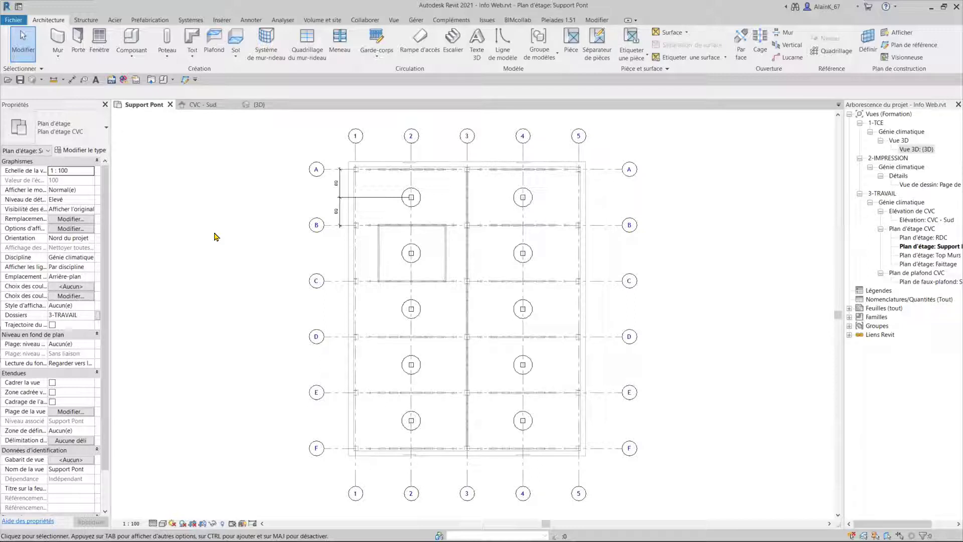
pyautogui.click(380, 203)
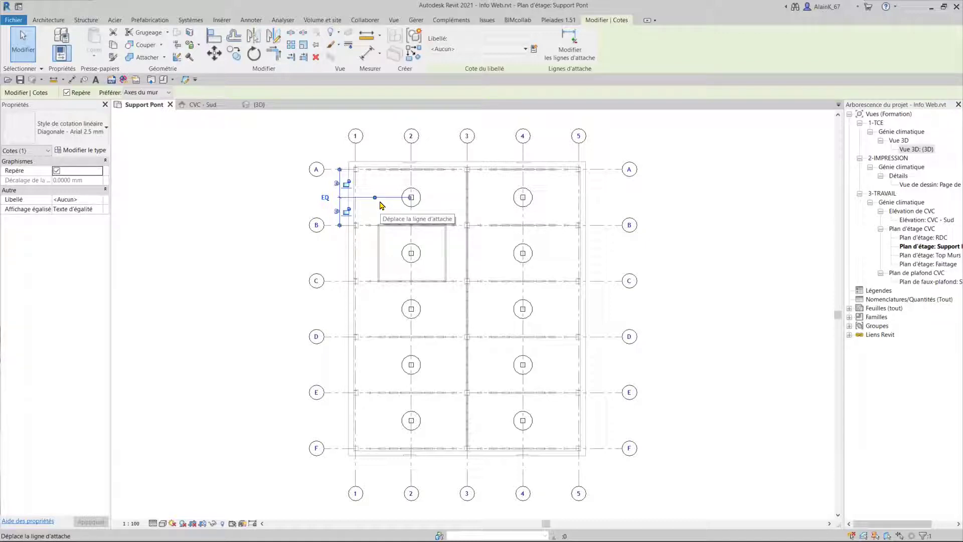
pyautogui.press('Delete')
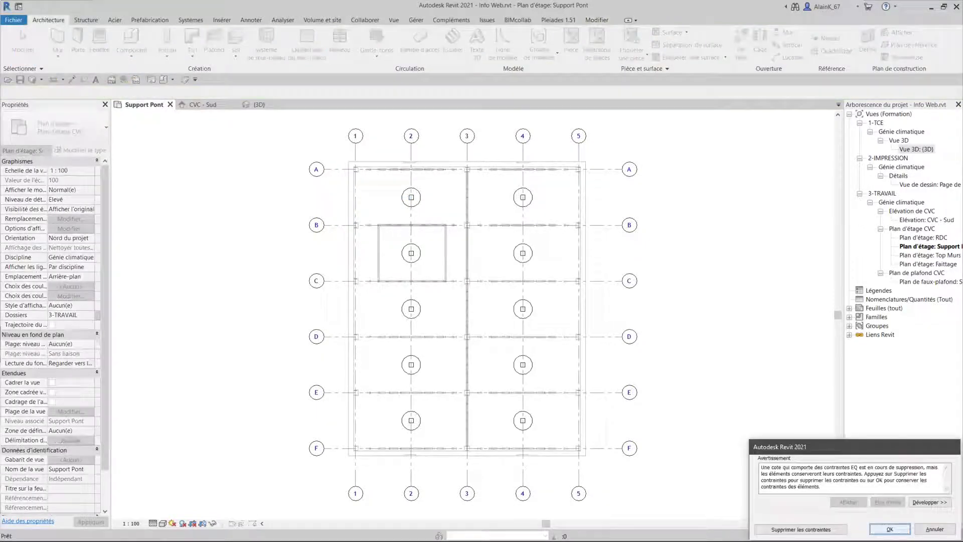
pyautogui.click(801, 529)
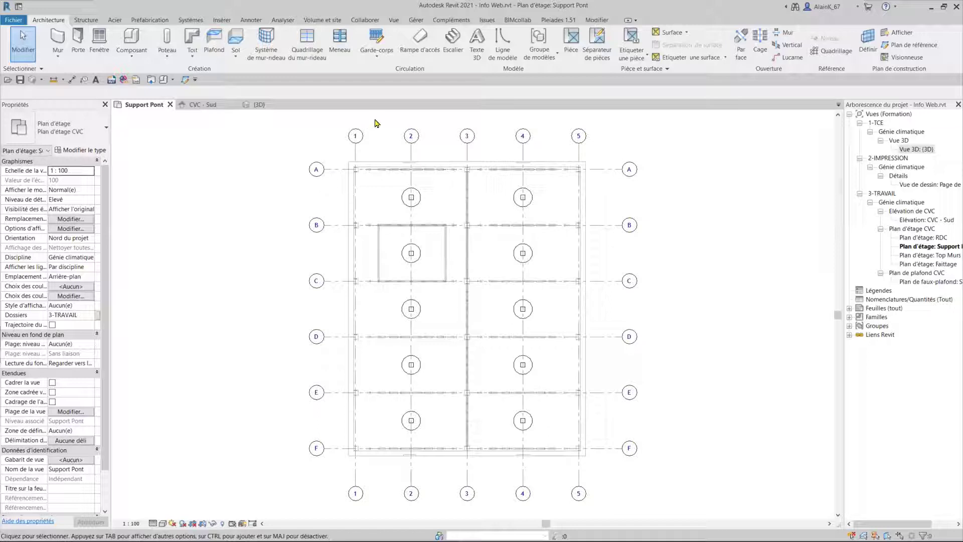
# Step: Window-select the ten air terminals on the Support Pont plan
pyautogui.moveTo(377, 123)
pyautogui.mouseDown()
pyautogui.moveTo(575, 450)
pyautogui.moveTo(565, 442)
pyautogui.mouseUp()
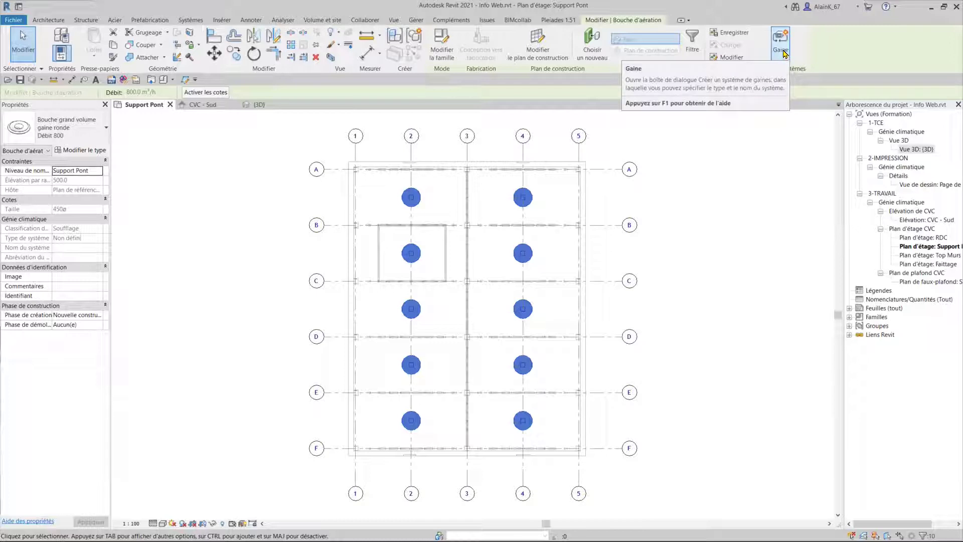
pyautogui.moveTo(781, 43)
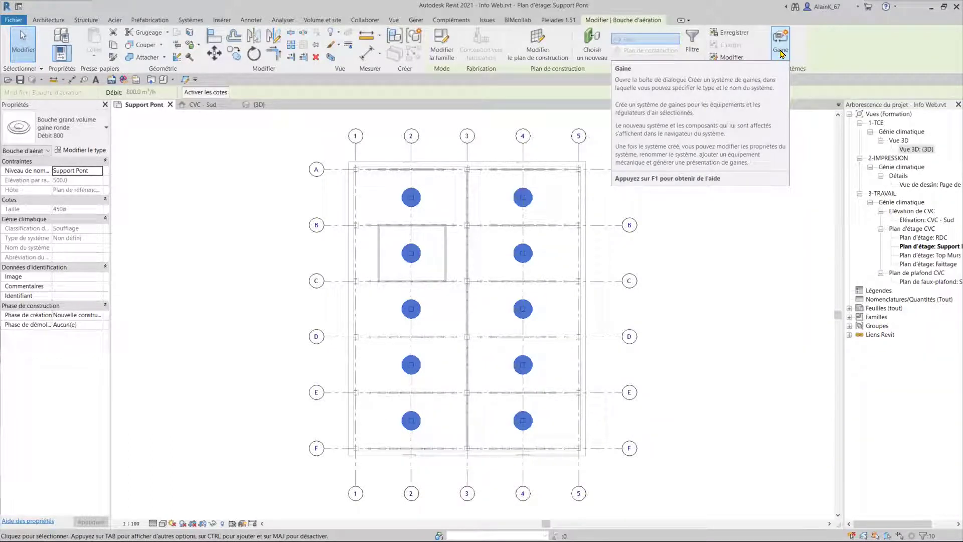
# Step: Create a duct system from the selected terminals and name it SOU-1
pyautogui.click(782, 52)
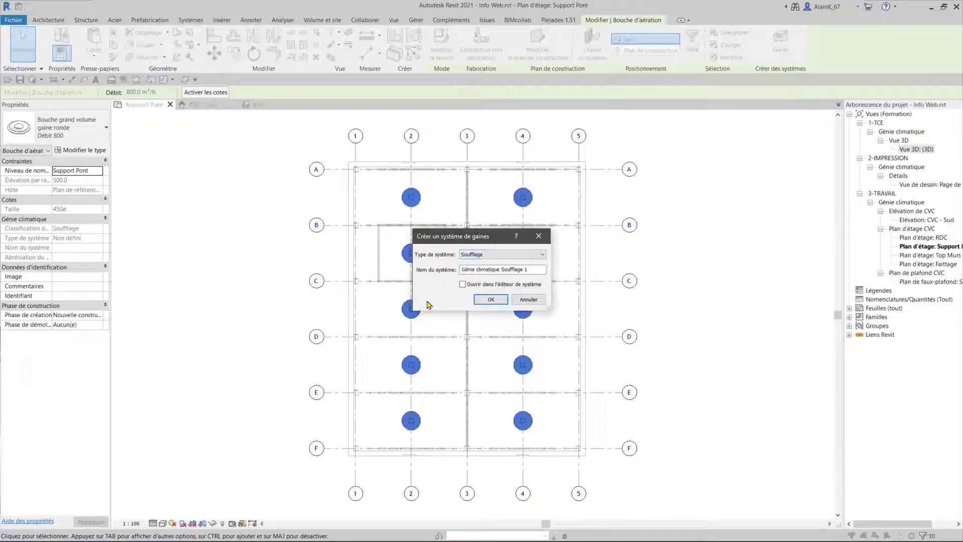
pyautogui.doubleClick(526, 270)
pyautogui.moveTo(511, 272); pyautogui.dragTo(460, 271)
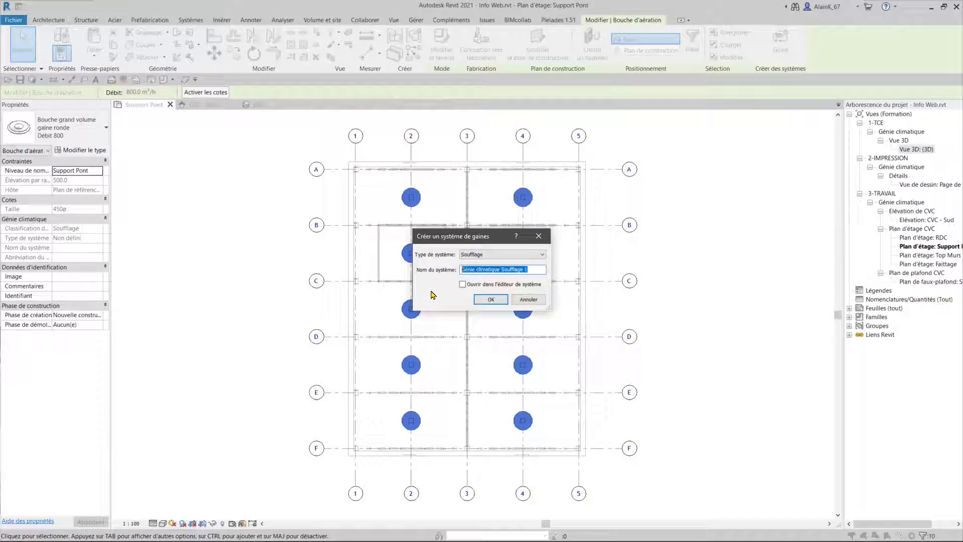
pyautogui.write('SOU-1')
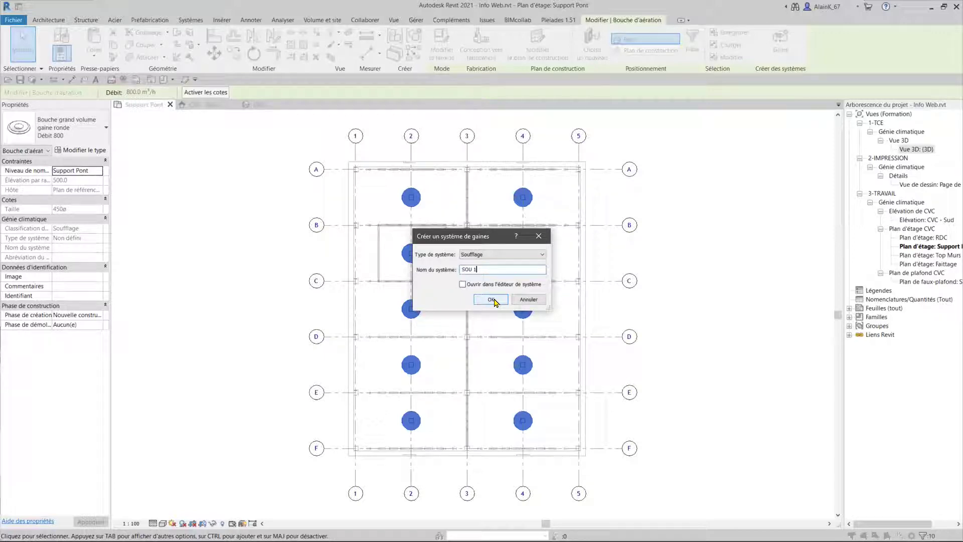
pyautogui.click(492, 300)
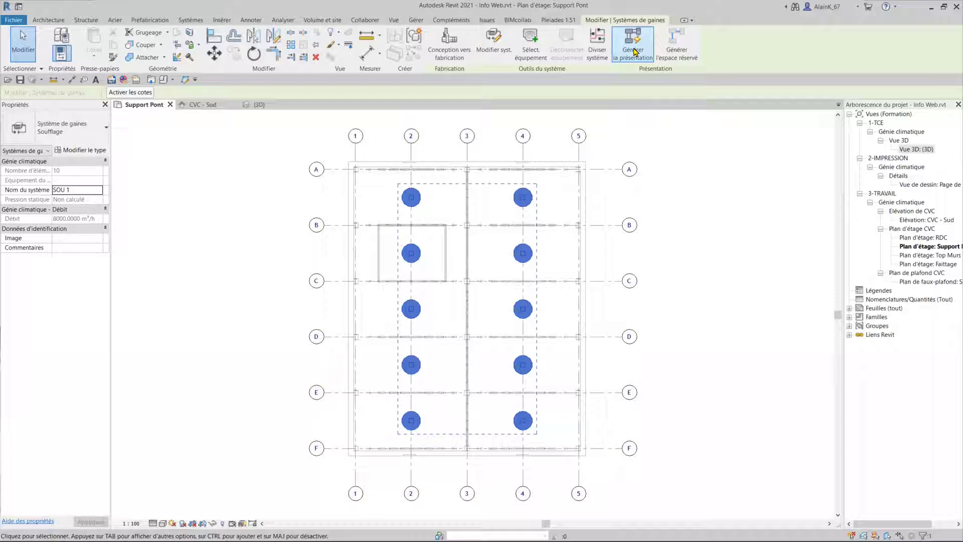
# Step: Generate a duct layout for SOU 1 to preview the Réseau routing solution
pyautogui.click(635, 52)
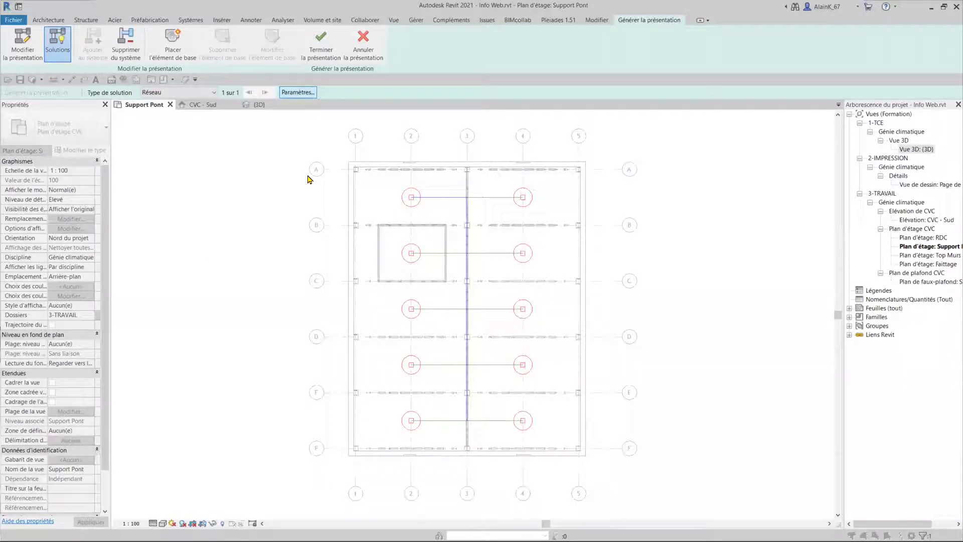
pyautogui.click(169, 50)
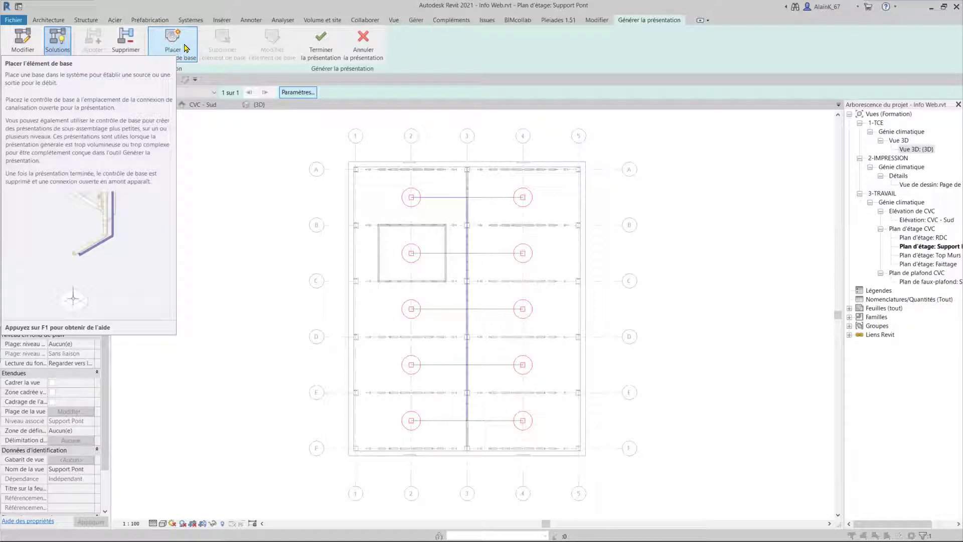
# Step: Place the layout's base connection west of the building at a 5000 offset
pyautogui.click(184, 48)
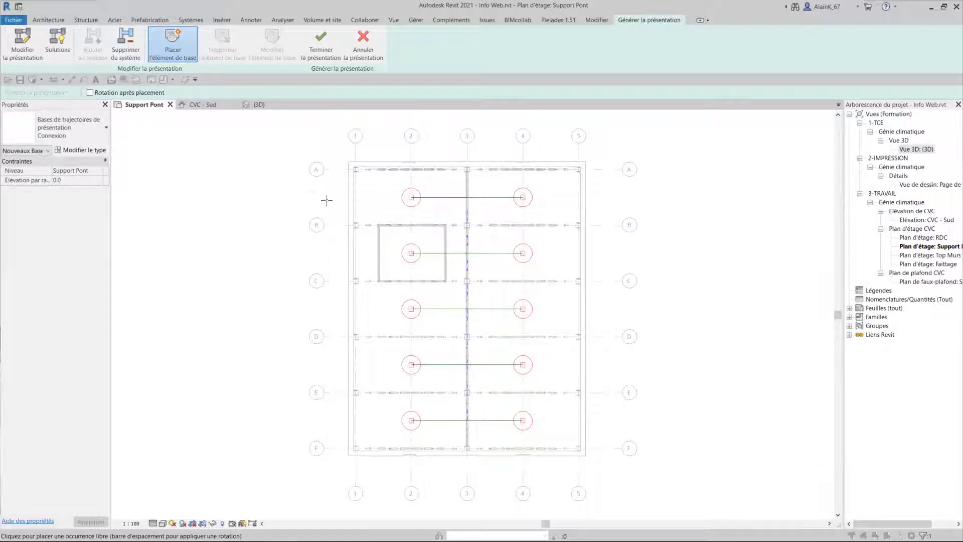
pyautogui.click(457, 234)
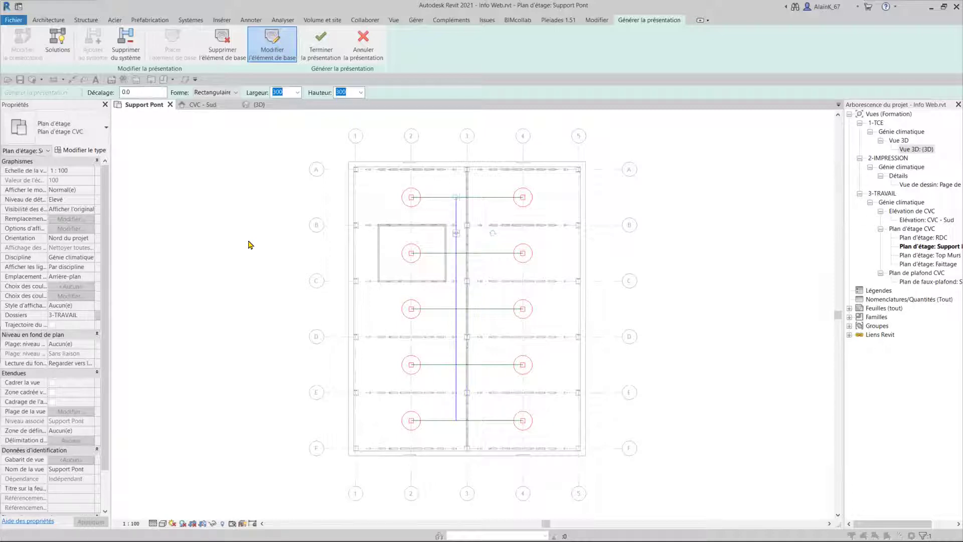
pyautogui.click(122, 91)
pyautogui.moveTo(122, 90); pyautogui.dragTo(92, 93)
pyautogui.write('5000')
pyautogui.press('Return')
# Step: Make the base duct circular with 500 diameter and return to the layout solutions
pyautogui.click(232, 95)
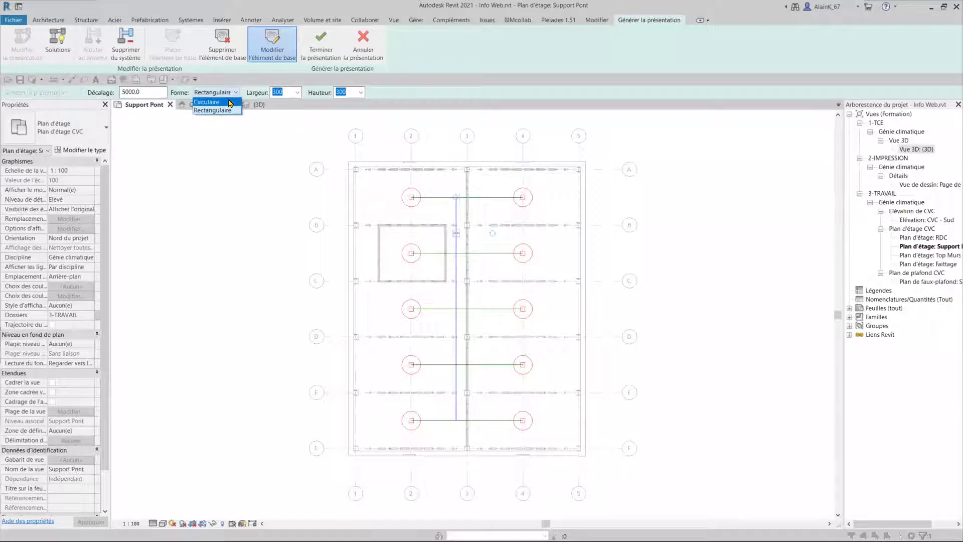
pyautogui.click(230, 117)
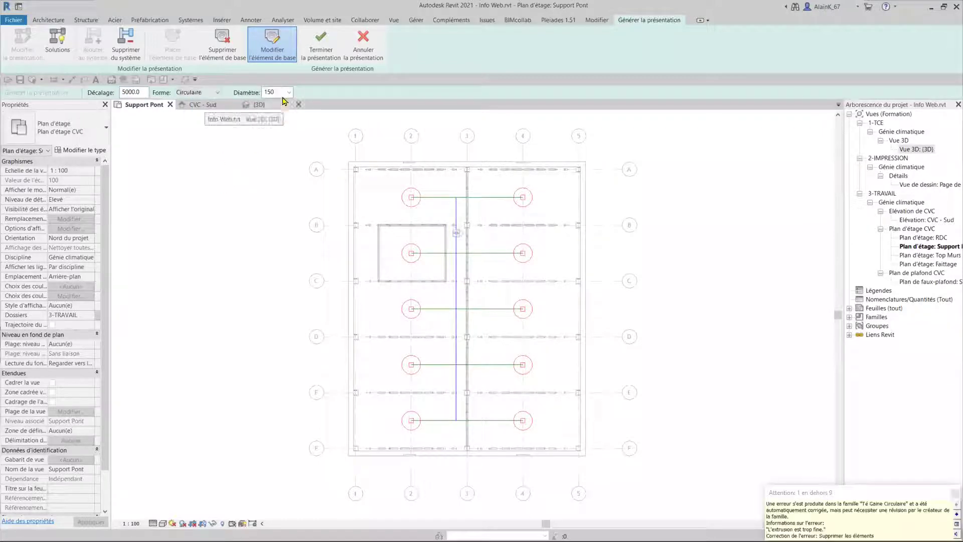
pyautogui.click(289, 92)
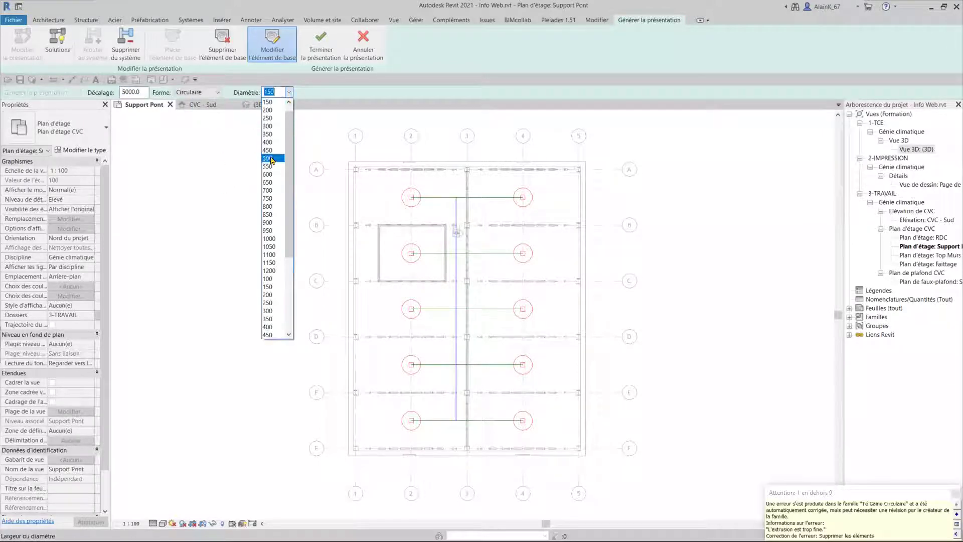
pyautogui.click(271, 159)
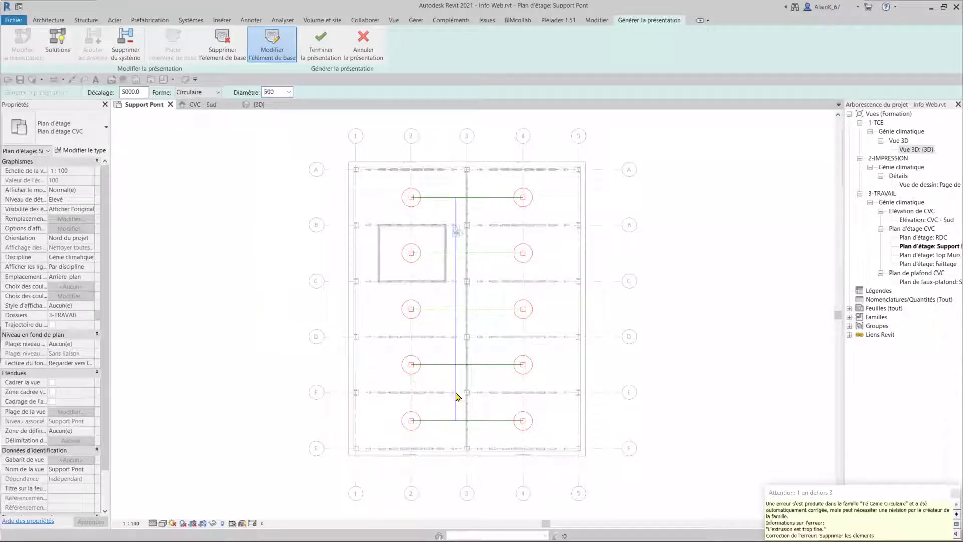
pyautogui.click(950, 494)
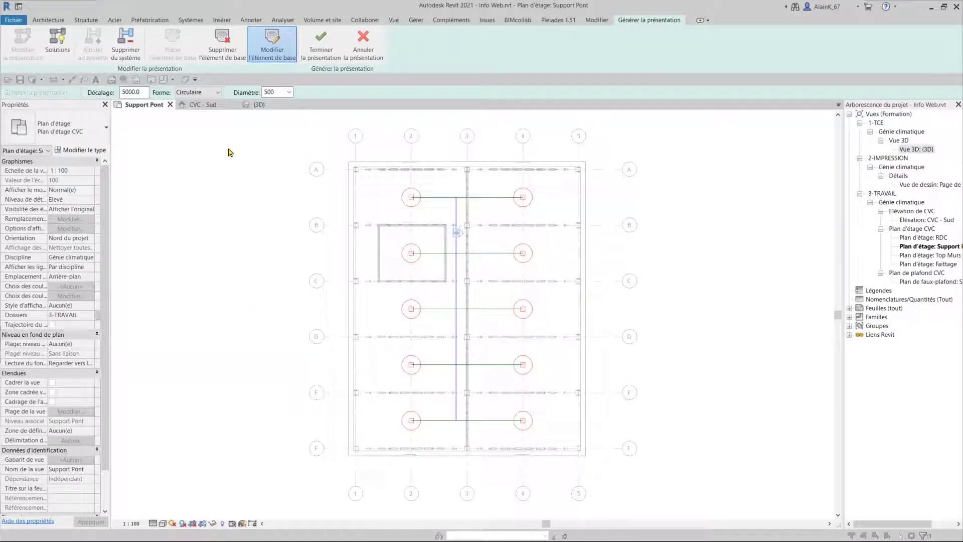
pyautogui.click(58, 40)
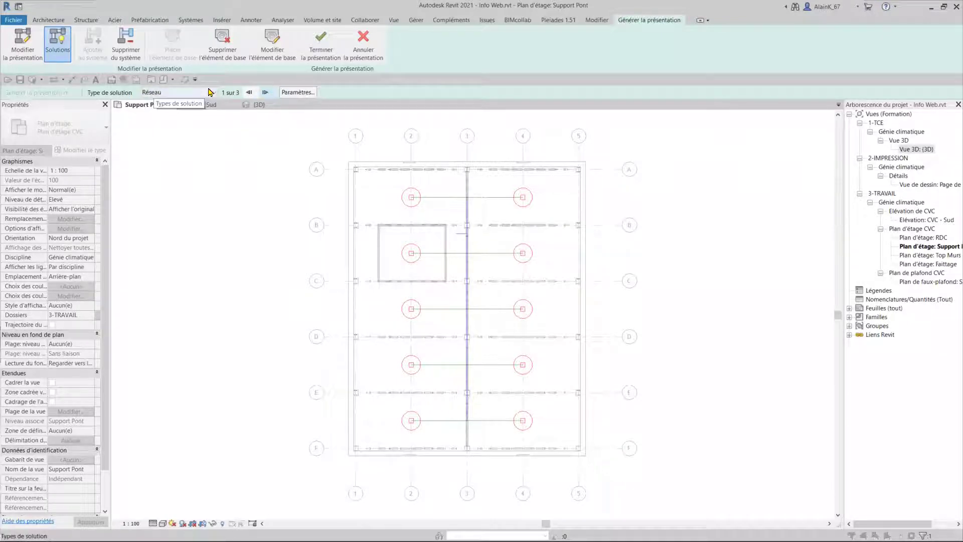
# Step: In duct conversion settings, set main ducts to Gaine circulaire: Lindab - Té at 1250 offset
pyautogui.click(298, 93)
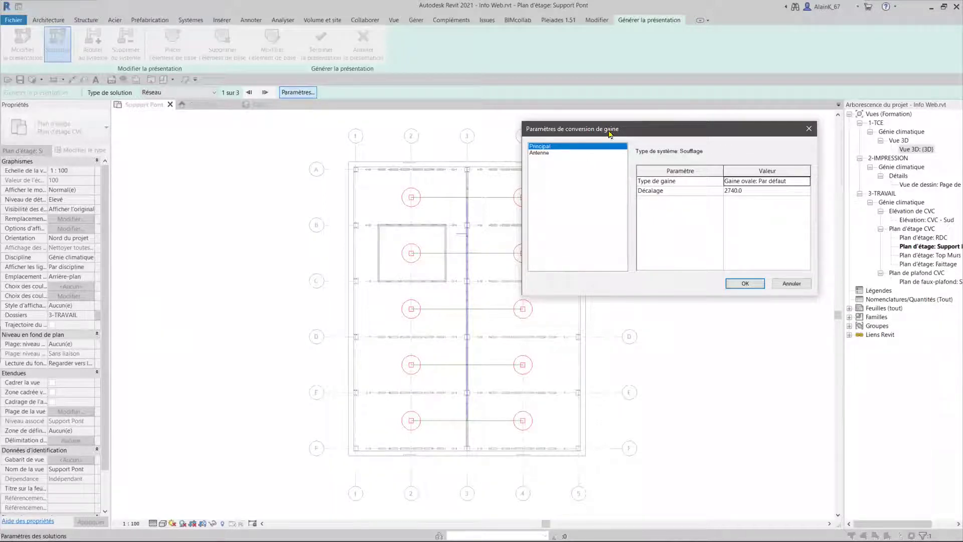
pyautogui.moveTo(611, 132); pyautogui.dragTo(618, 83)
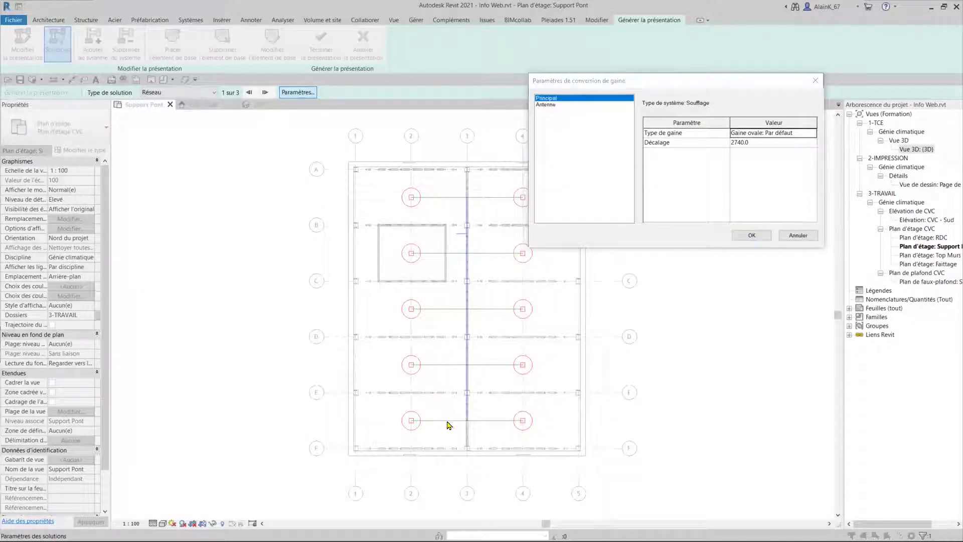
pyautogui.click(674, 189)
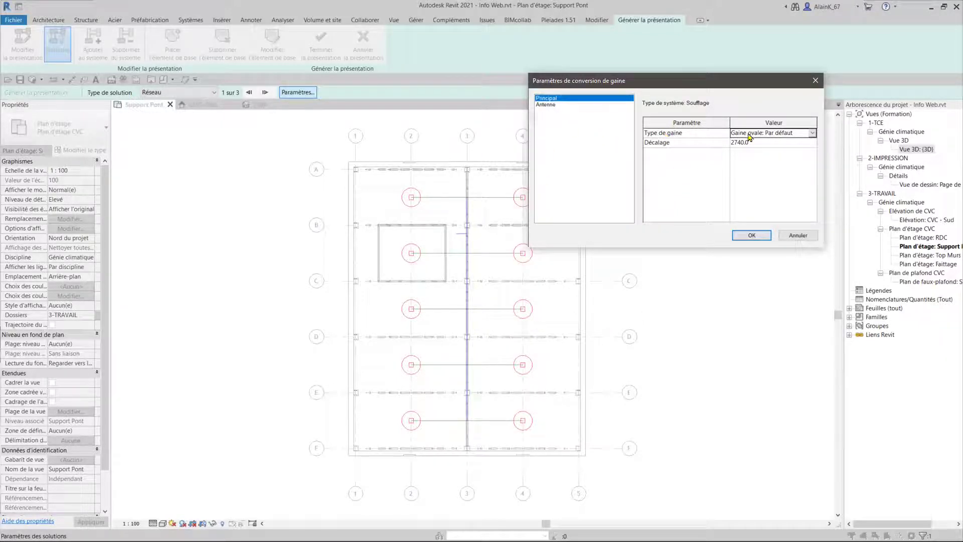
pyautogui.click(812, 134)
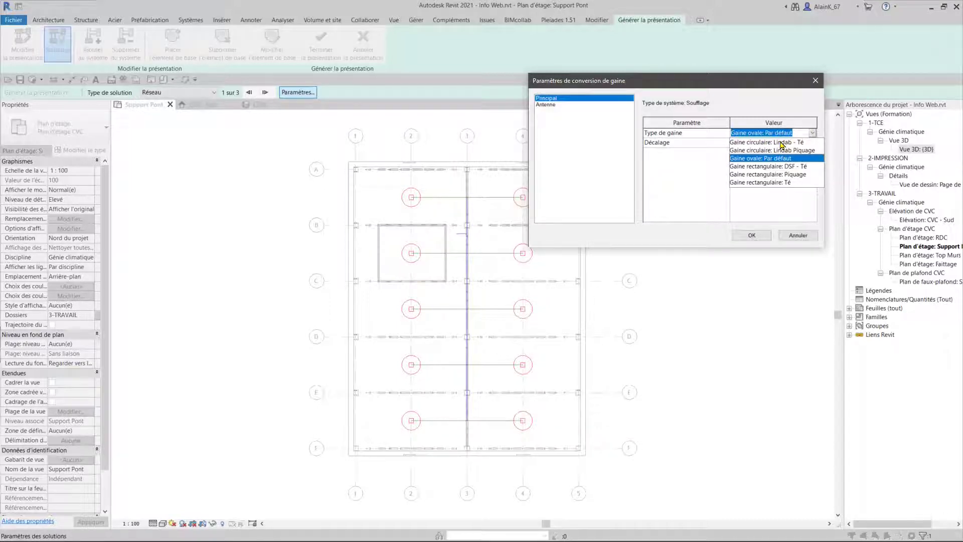
pyautogui.click(782, 145)
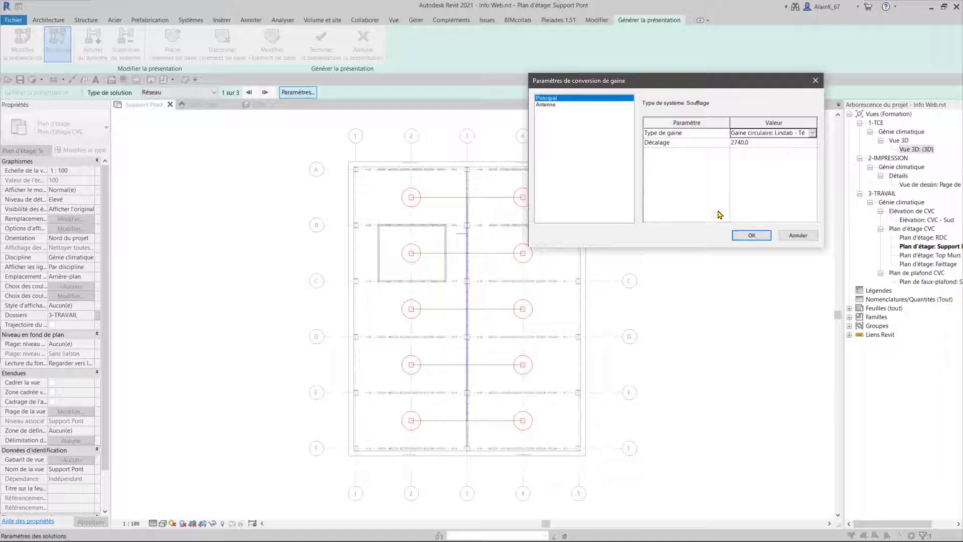
pyautogui.click(764, 142)
pyautogui.write('1250')
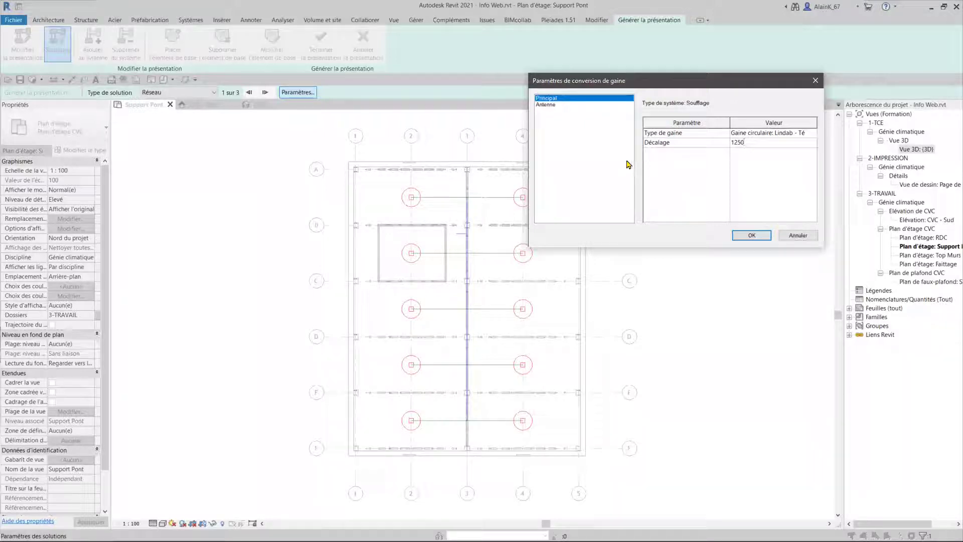
# Step: Set branch (Antenne) ducts to Gaine circulaire: Lindab Piquage and edit their offset
pyautogui.click(556, 106)
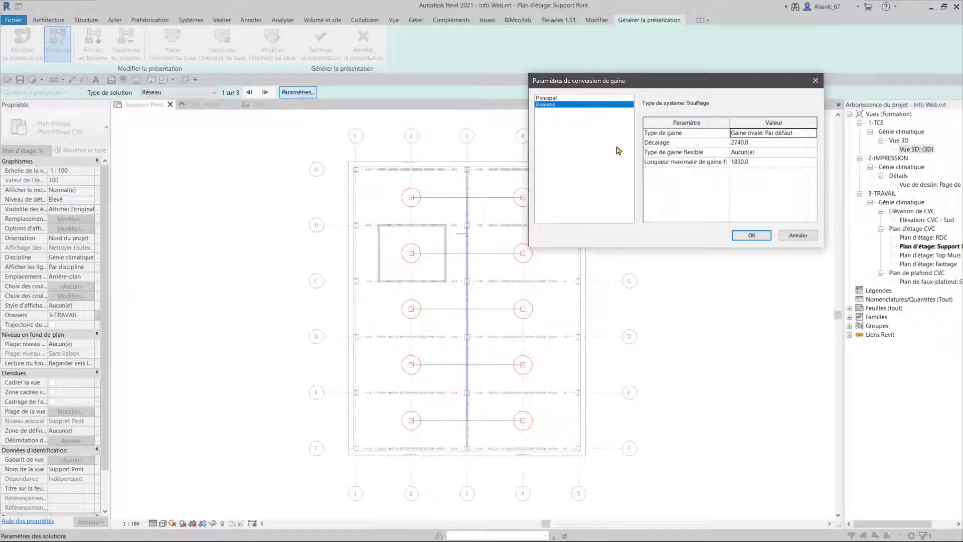
pyautogui.click(815, 136)
pyautogui.click(793, 153)
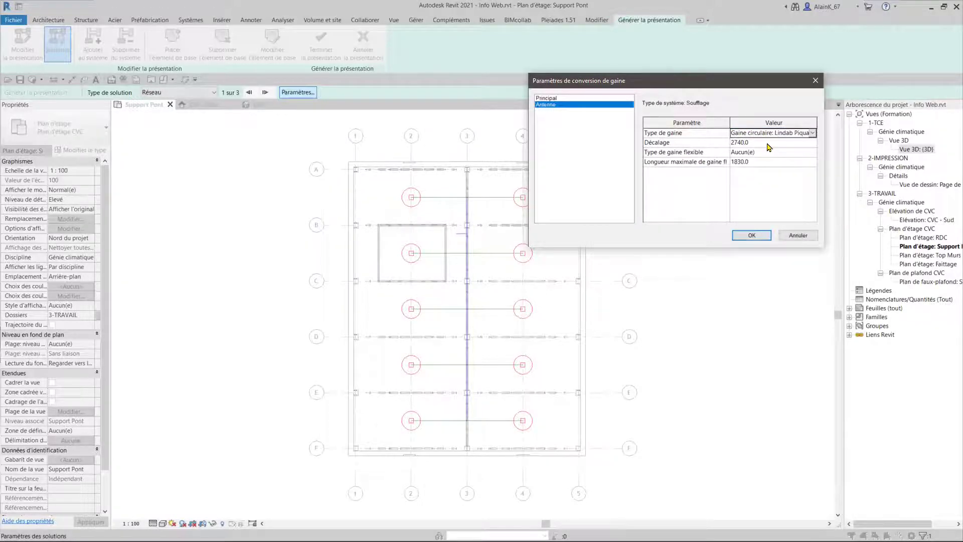
pyautogui.click(768, 143)
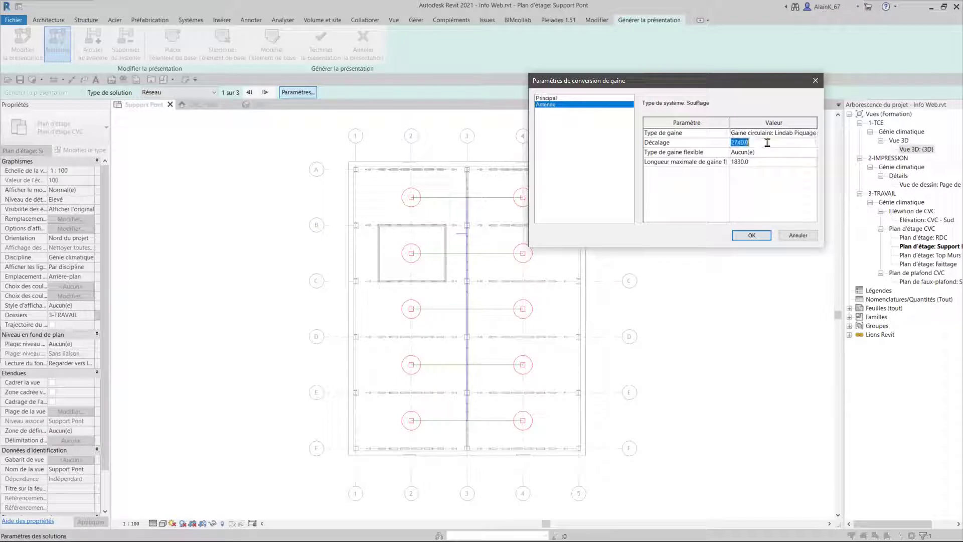
pyautogui.write('1250')
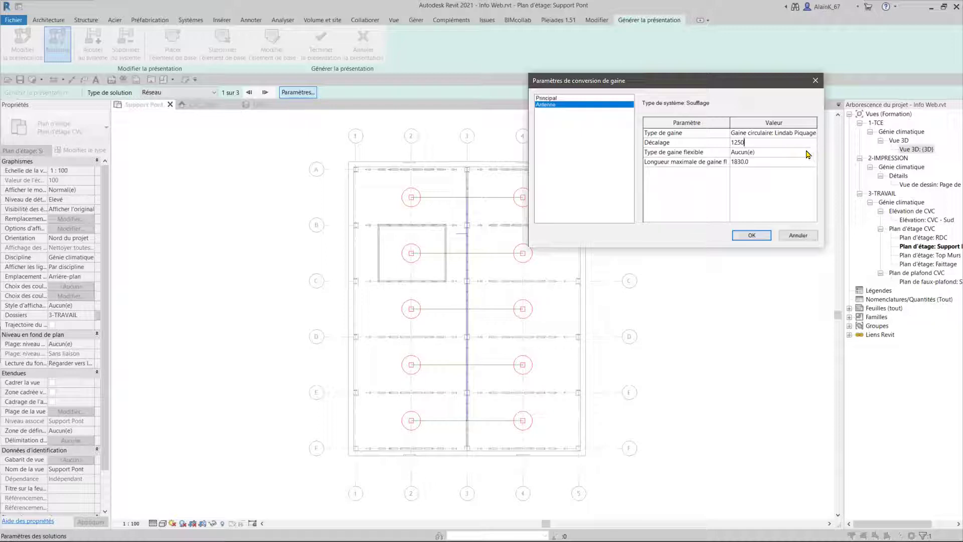
# Step: Use circular flexible duct for branches with a 300 maximum length and confirm the settings
pyautogui.click(813, 153)
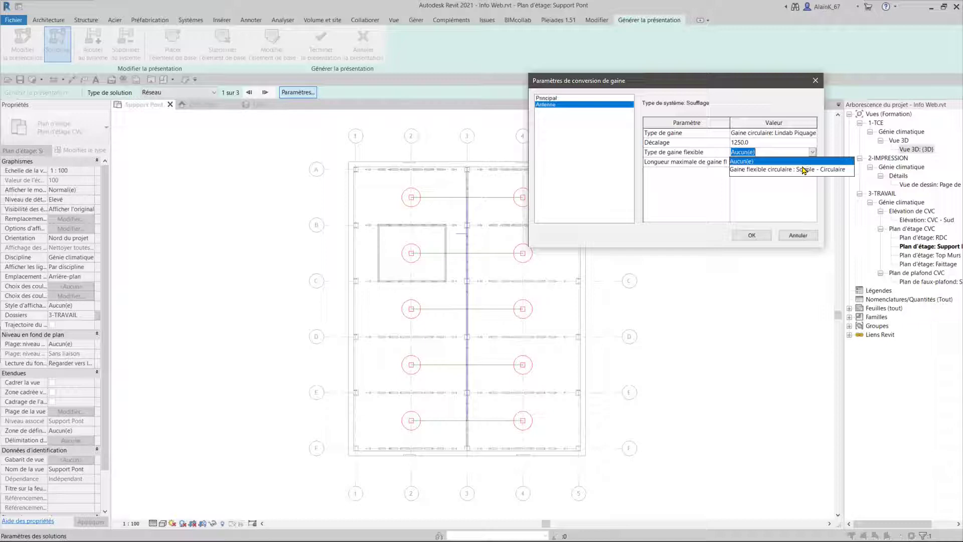
pyautogui.click(805, 171)
pyautogui.click(778, 161)
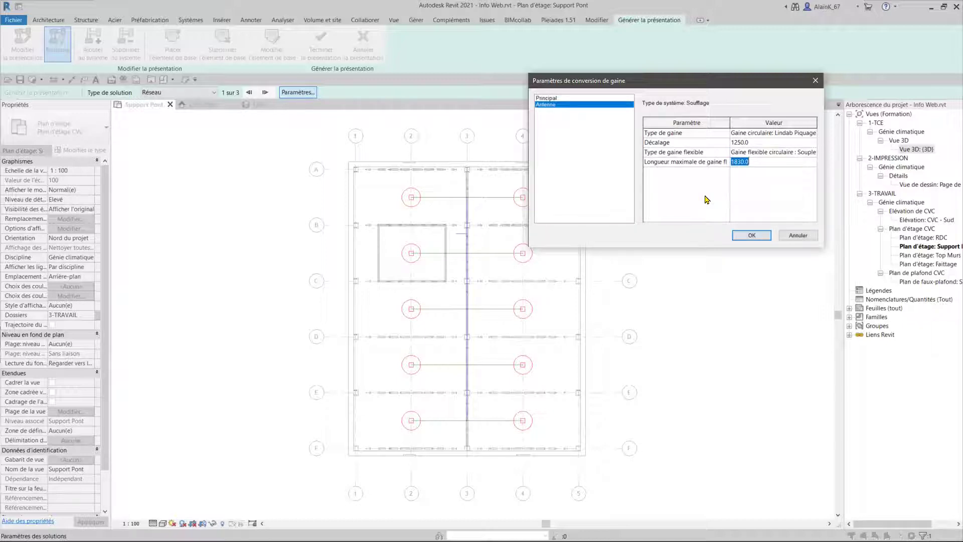
pyautogui.write('300')
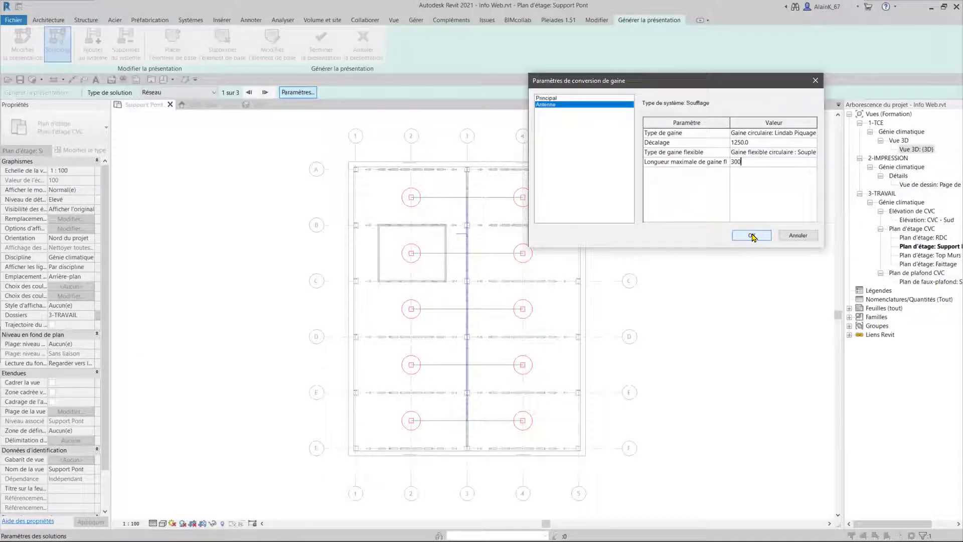
pyautogui.click(752, 236)
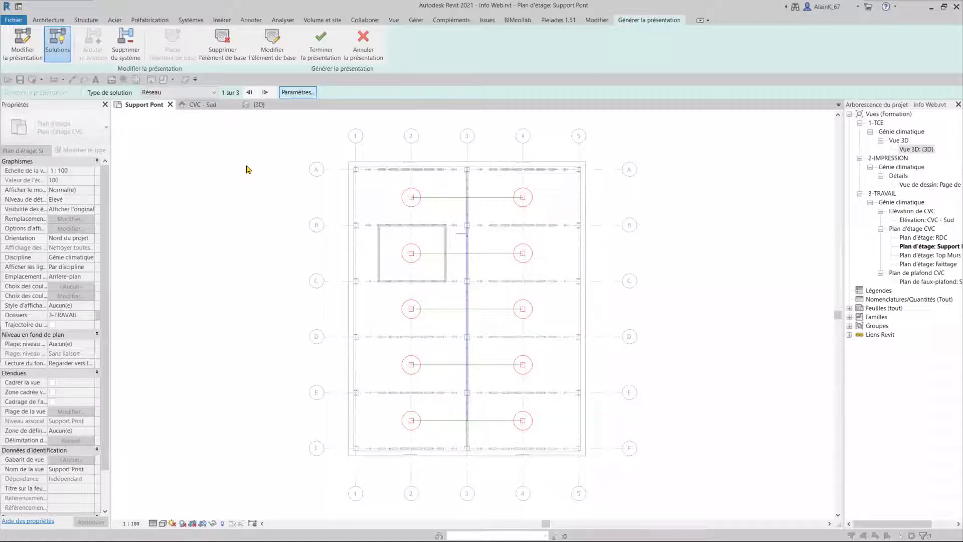
pyautogui.click(183, 97)
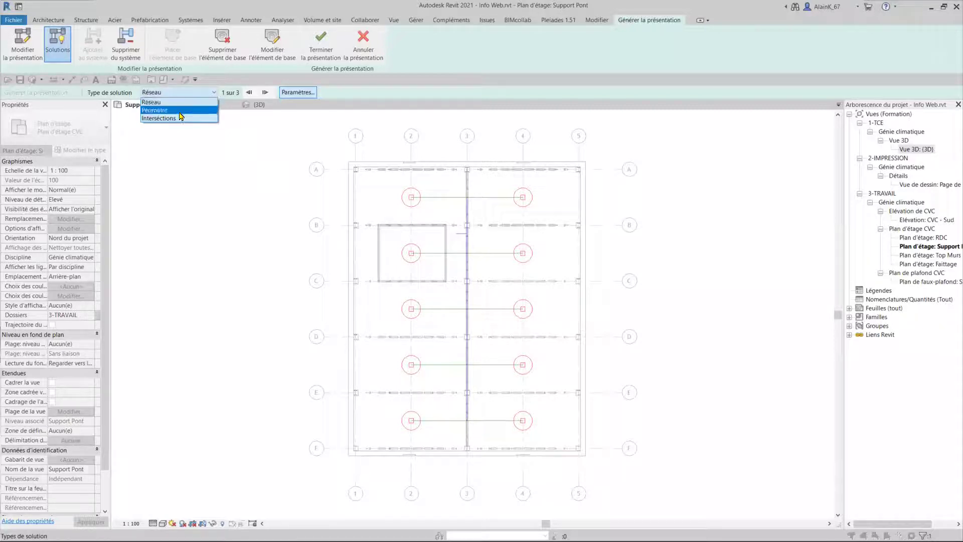
# Step: Preview the Périmètre solutions, then switch the layout type to Intersections
pyautogui.click(179, 113)
pyautogui.click(181, 93)
pyautogui.click(181, 120)
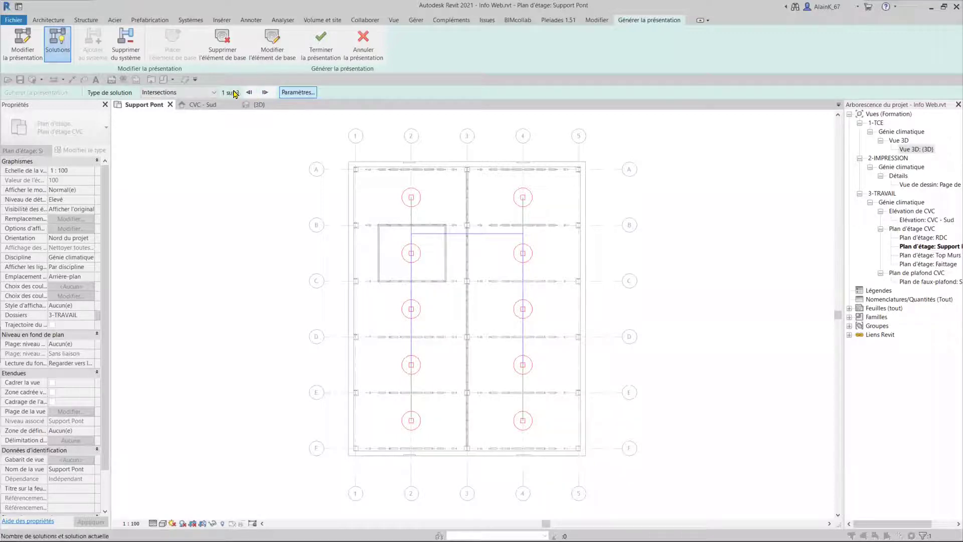
# Step: Switch back to the Périmètre layout type and advance to solution 3 of 5
pyautogui.click(200, 93)
pyautogui.click(201, 112)
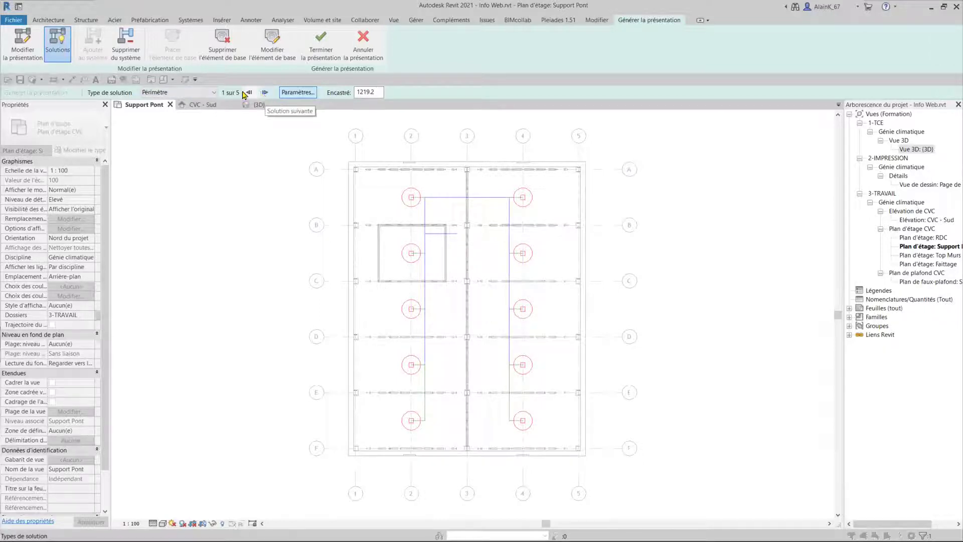
pyautogui.click(266, 92)
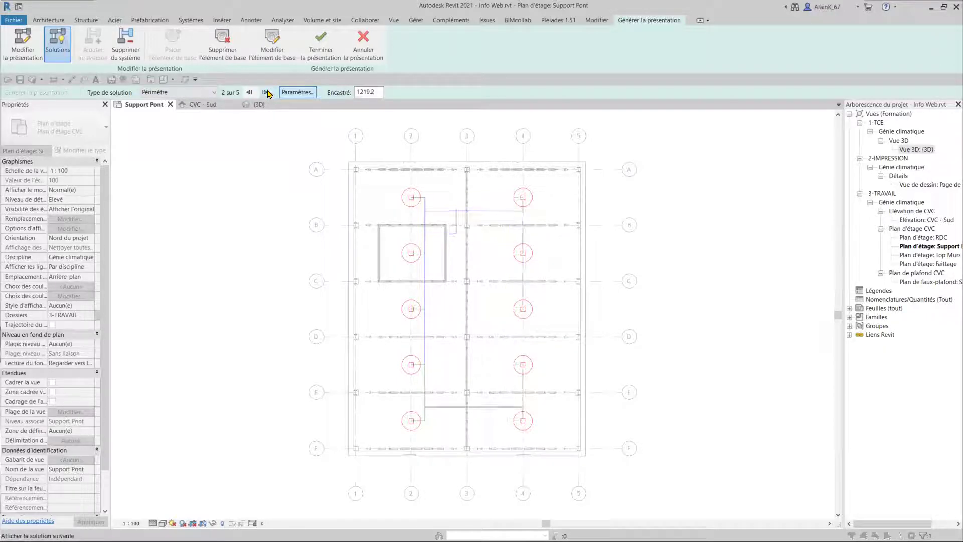
pyautogui.click(266, 92)
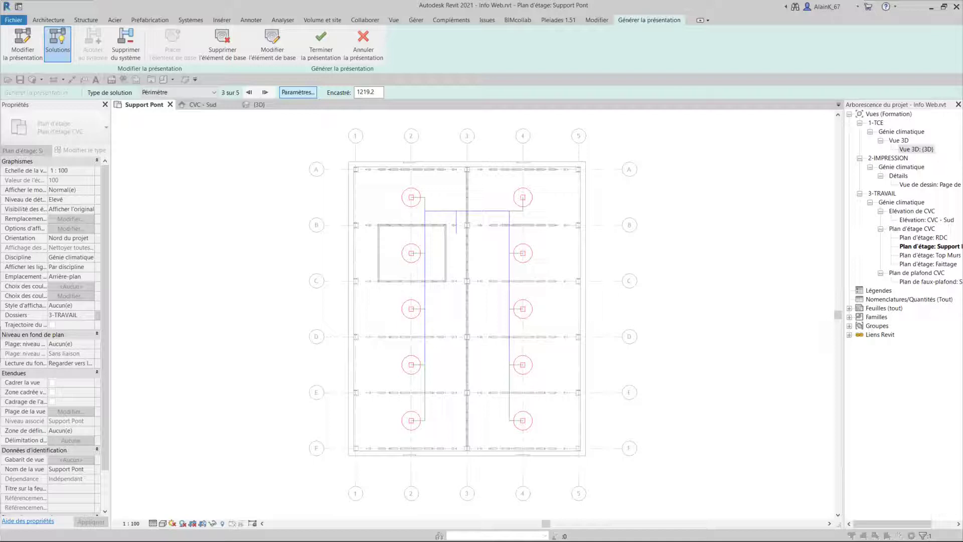
pyautogui.click(381, 91)
# Step: Change the Encastré inset to 1500 and review the redrawn Périmètre routes
pyautogui.doubleClick(375, 93)
pyautogui.write('1500')
pyautogui.press('Return')
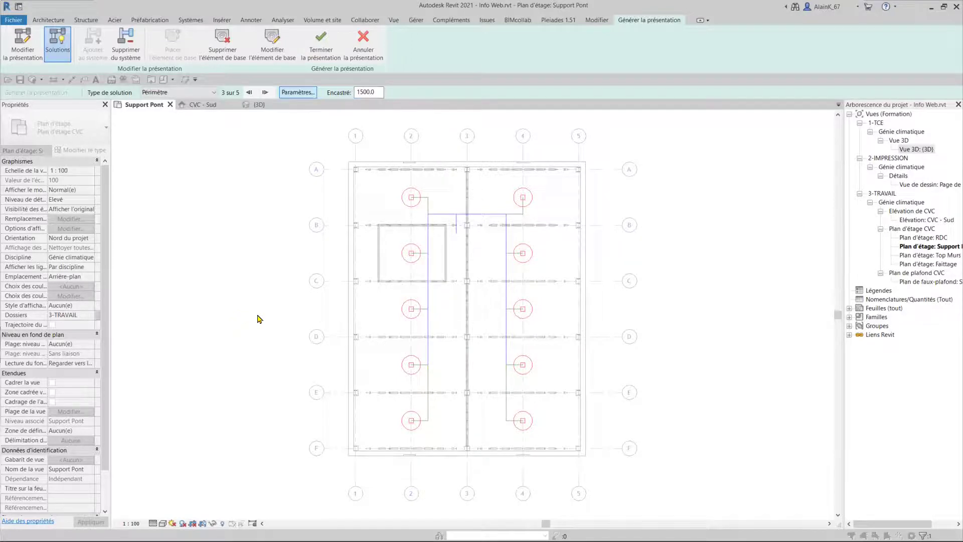
pyautogui.scroll(1, 258, 318)
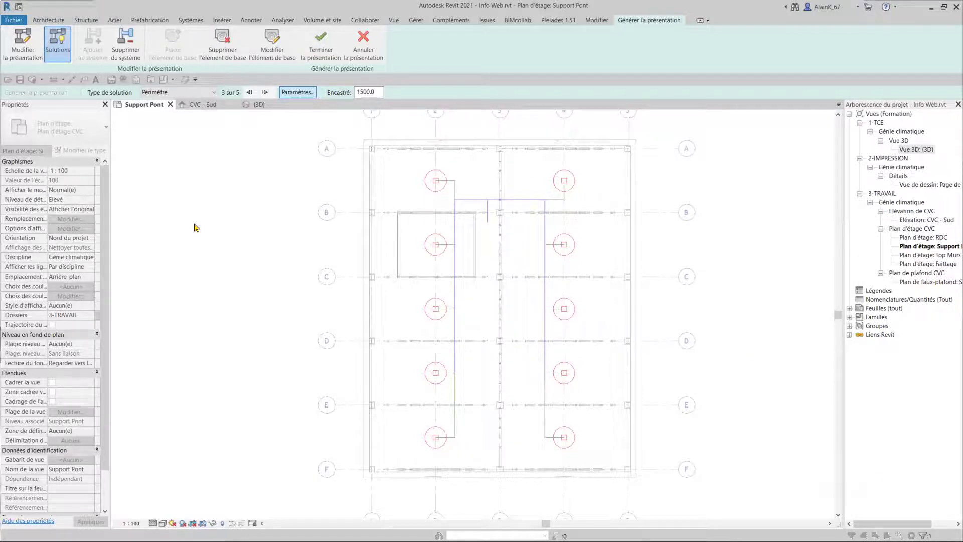
# Step: Advance Périmètre to solution 5 of 5, then switch to Intersections and step through its solutions
pyautogui.click(265, 92)
pyautogui.click(266, 93)
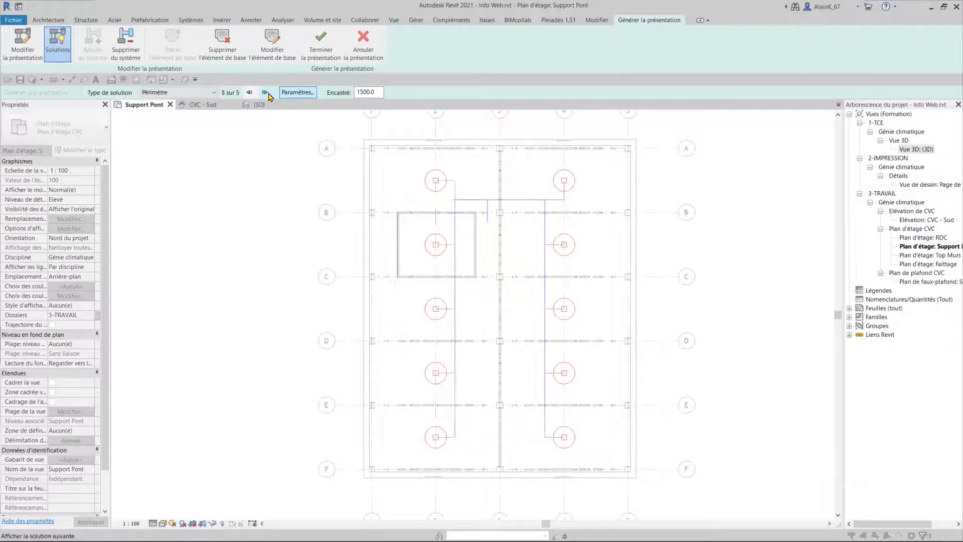
pyautogui.click(209, 93)
pyautogui.click(192, 119)
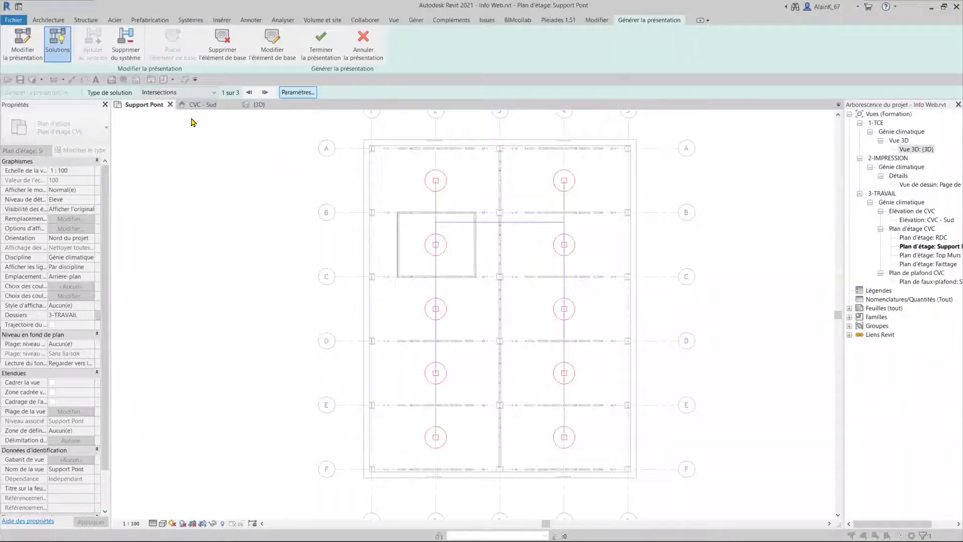
pyautogui.click(266, 94)
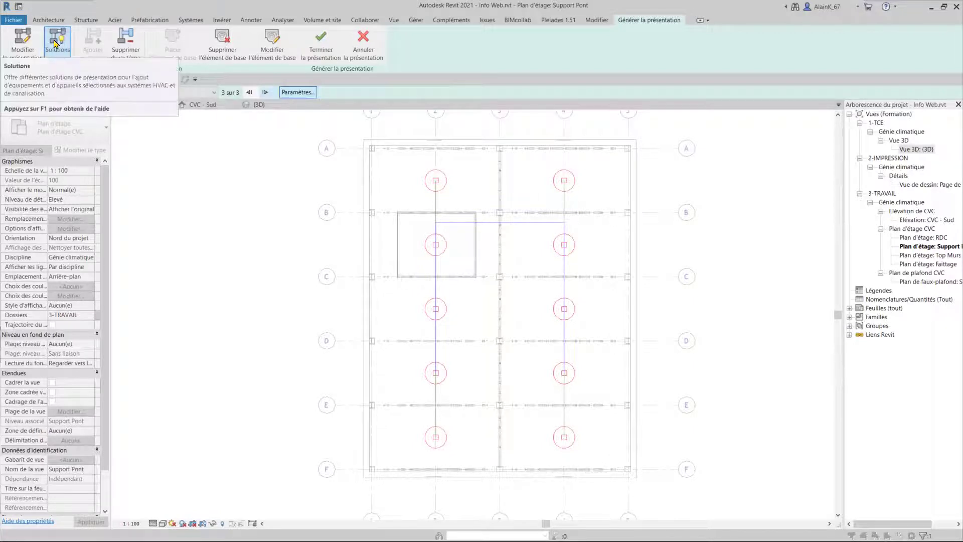
# Step: Enable Principal and Antenne duct conversion and finish the layout to generate the SOU 1 ducts
pyautogui.click(294, 94)
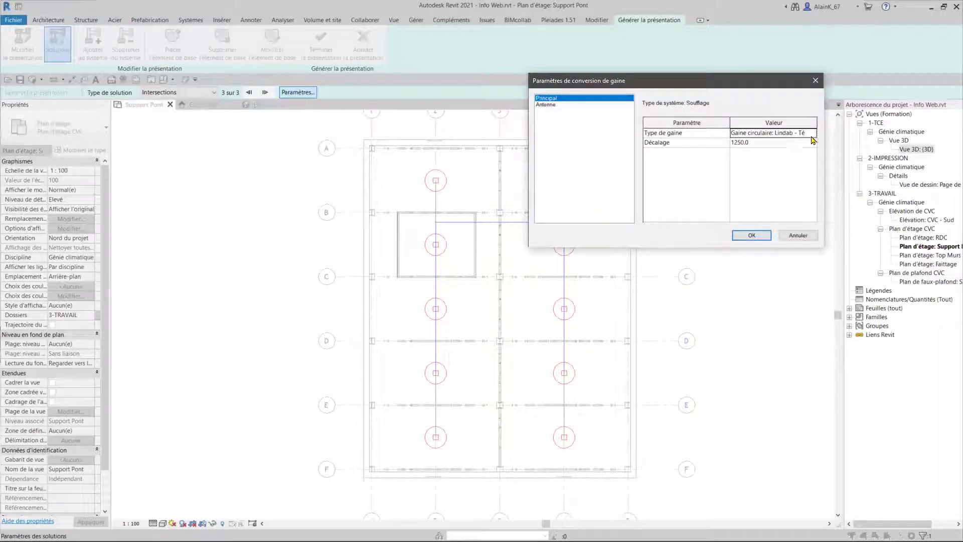
pyautogui.click(549, 105)
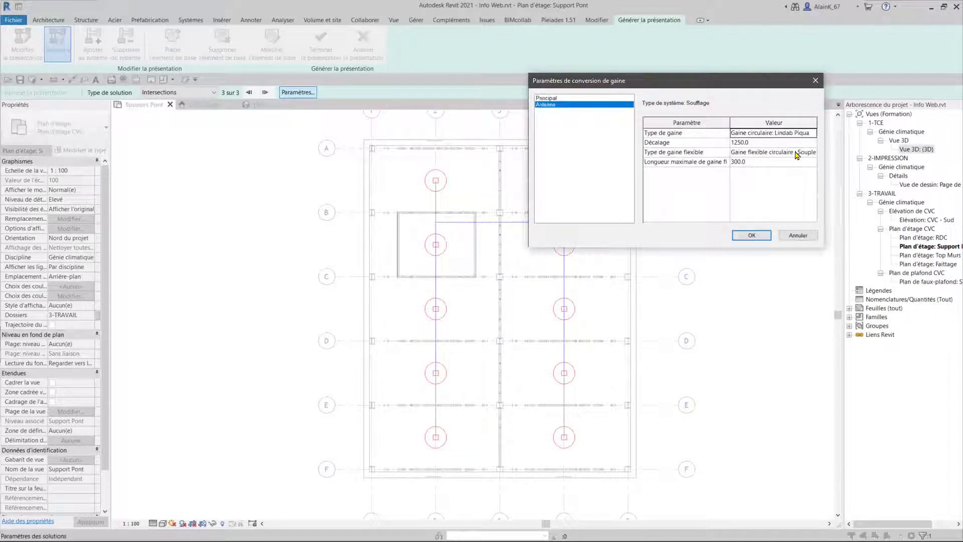
pyautogui.click(753, 235)
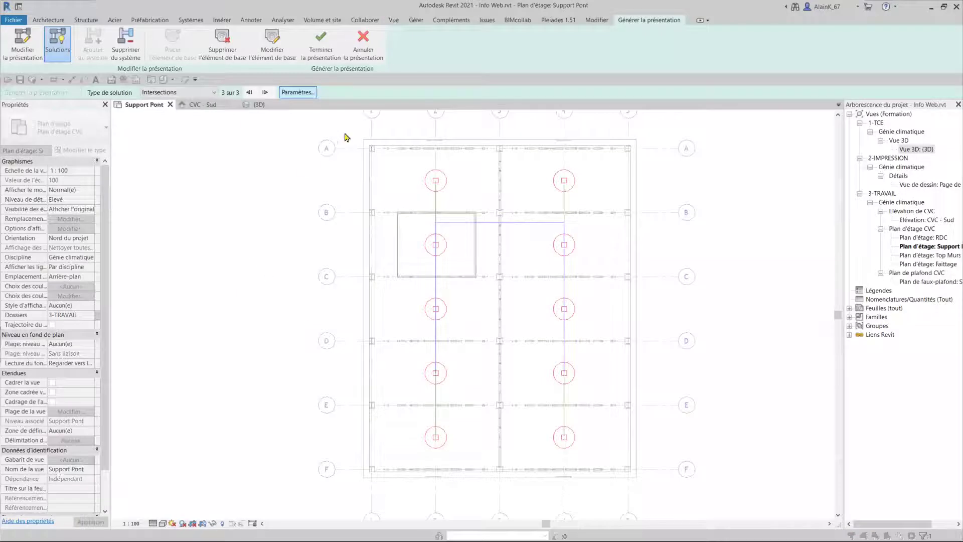
pyautogui.click(319, 40)
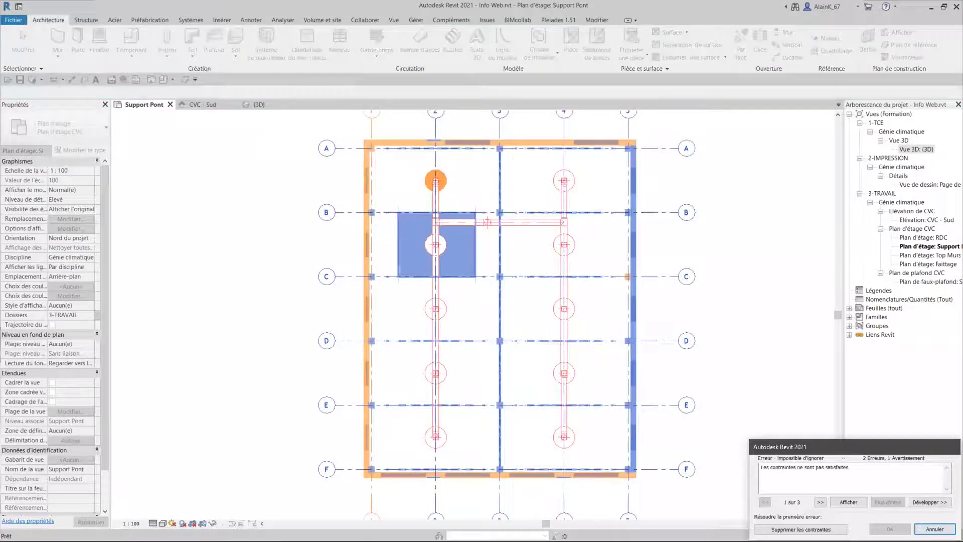
# Step: Dismiss the constraints error and try stretching the riser duct upward in 3D, cancelling on error
pyautogui.click(801, 530)
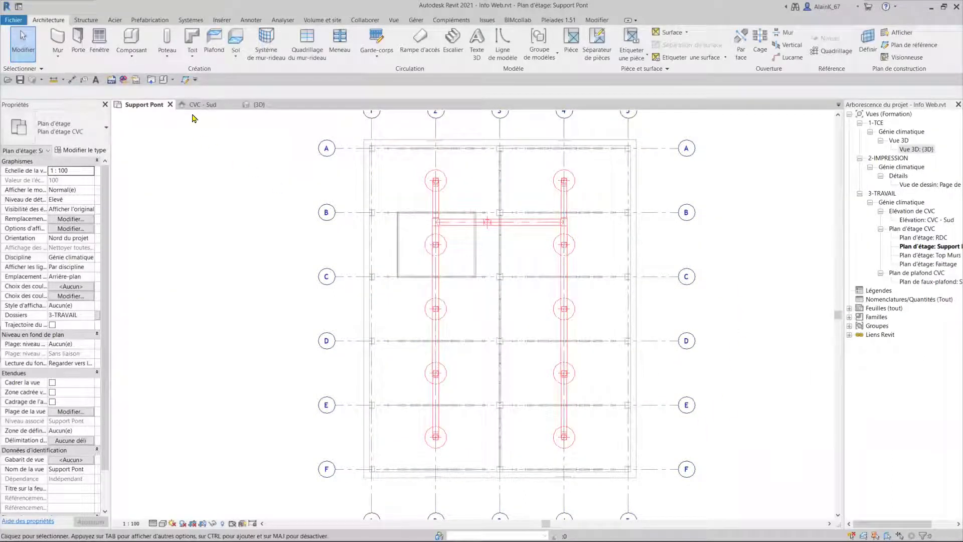
pyautogui.click(259, 104)
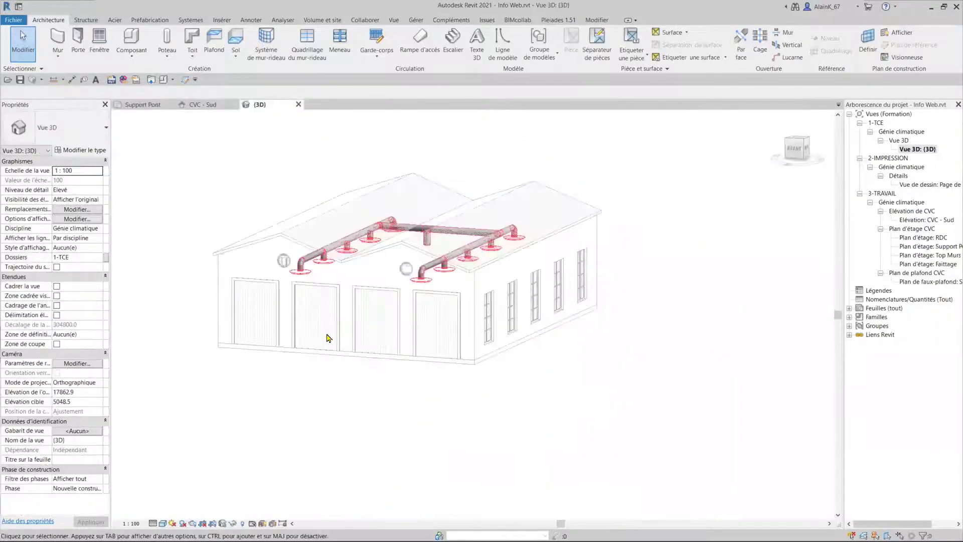
pyautogui.scroll(3, 423, 249)
pyautogui.scroll(2, 423, 250)
pyautogui.scroll(2, 423, 249)
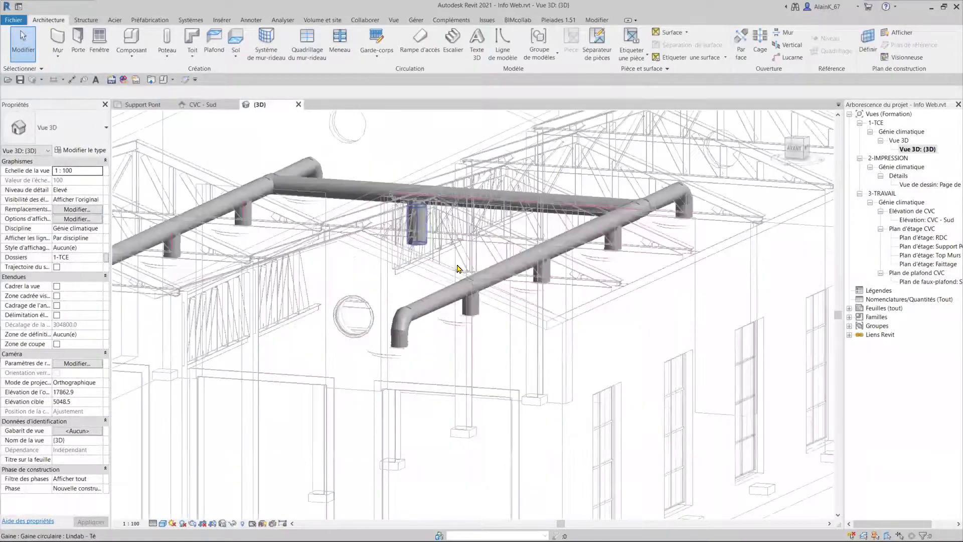
pyautogui.scroll(2, 457, 267)
pyautogui.click(418, 246)
pyautogui.moveTo(419, 246); pyautogui.dragTo(417, 132)
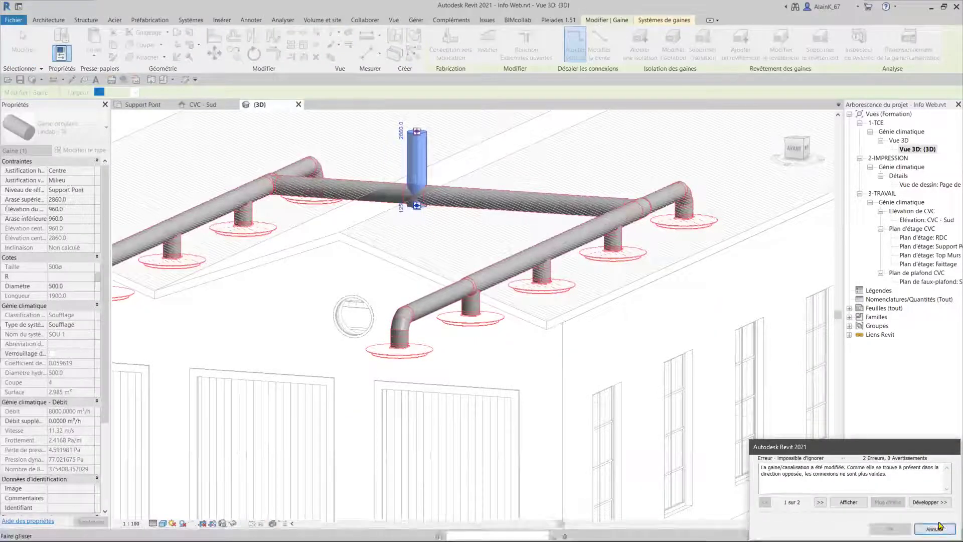
pyautogui.click(935, 529)
# Step: Retry extending the riser duct's top end higher, cancelling again after the error
pyautogui.scroll(1, 397, 392)
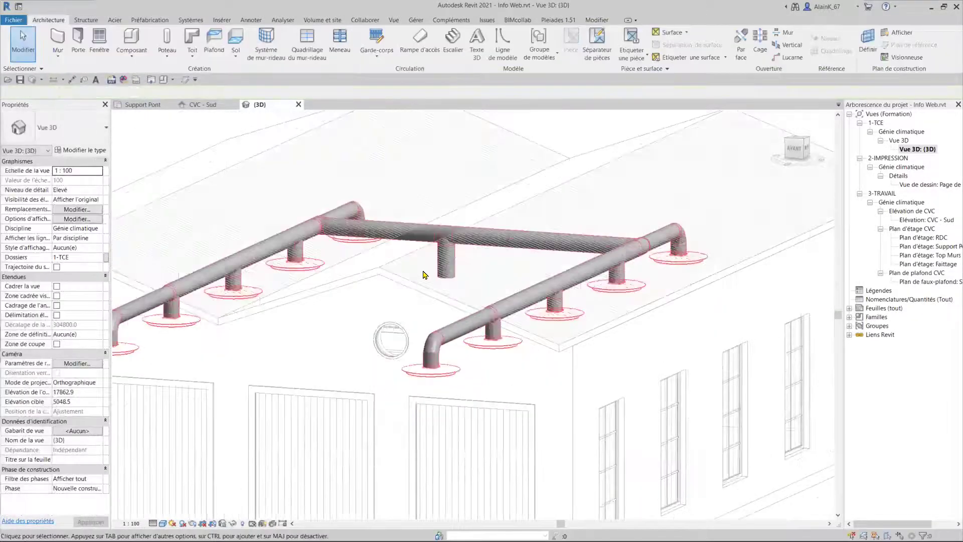
pyautogui.scroll(2, 409, 329)
pyautogui.scroll(2, 408, 329)
pyautogui.scroll(2, 436, 335)
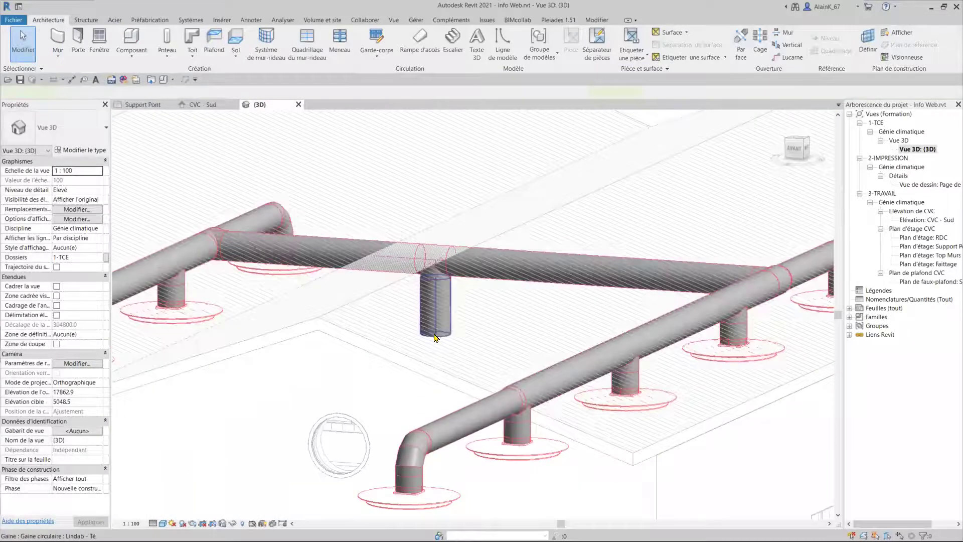
pyautogui.click(435, 332)
pyautogui.moveTo(436, 333); pyautogui.dragTo(437, 127)
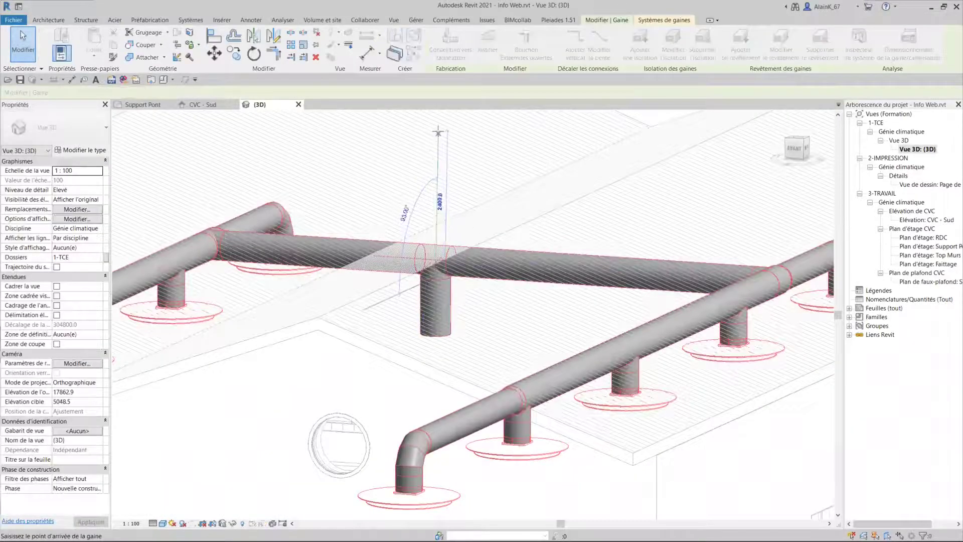
pyautogui.click(438, 128)
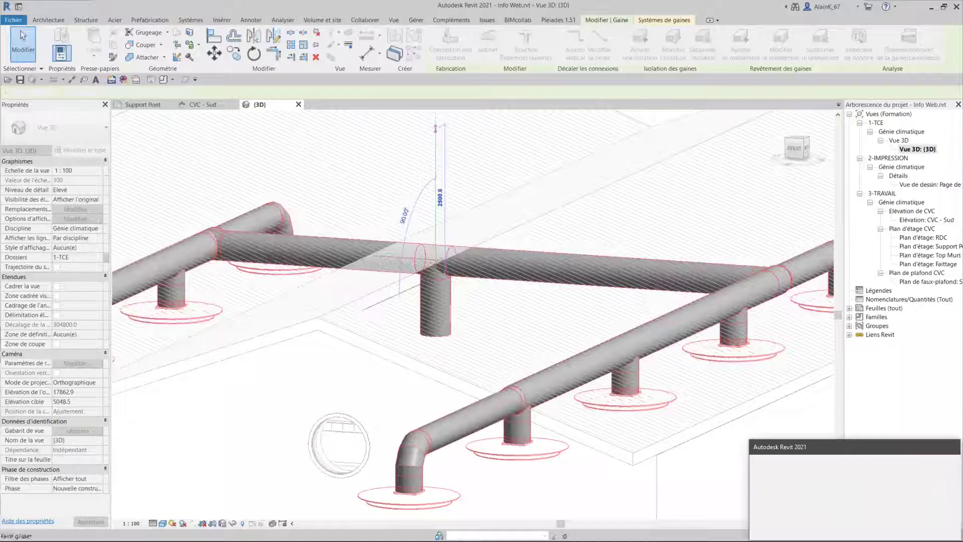
pyautogui.click(935, 529)
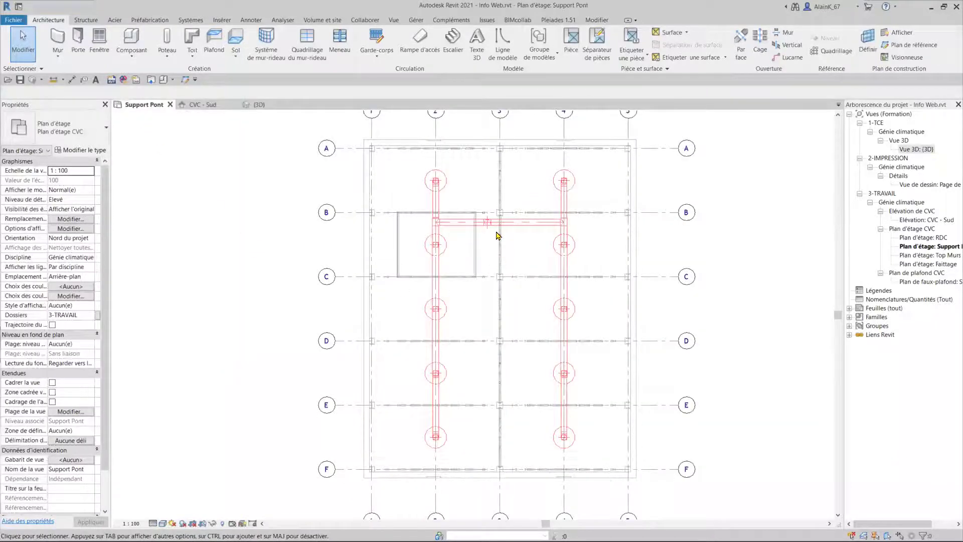
# Step: Draw section Coupe 1 across the SOU 1 trunk and riser and go to its view
pyautogui.scroll(2, 557, 236)
pyautogui.scroll(1, 492, 264)
pyautogui.press('s')
pyautogui.press('c')
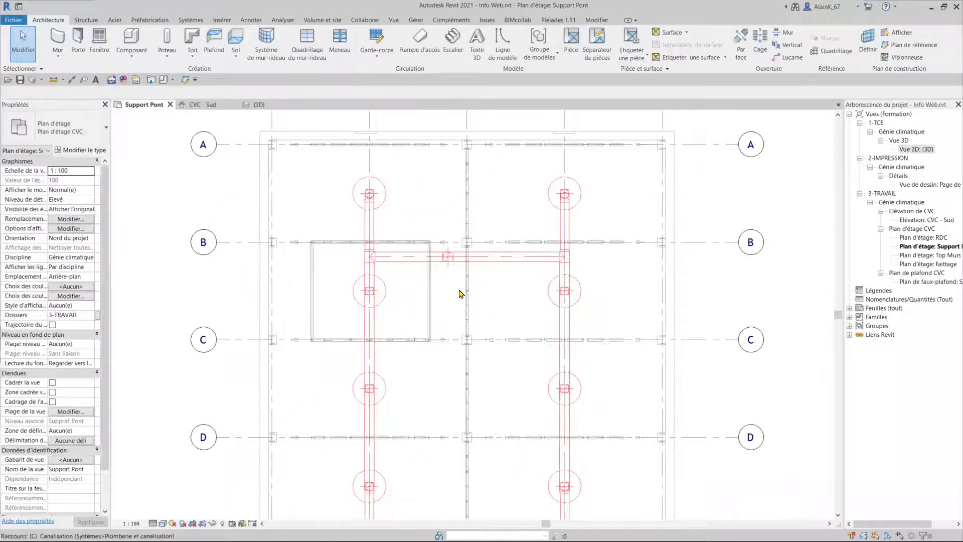
pyautogui.click(399, 277)
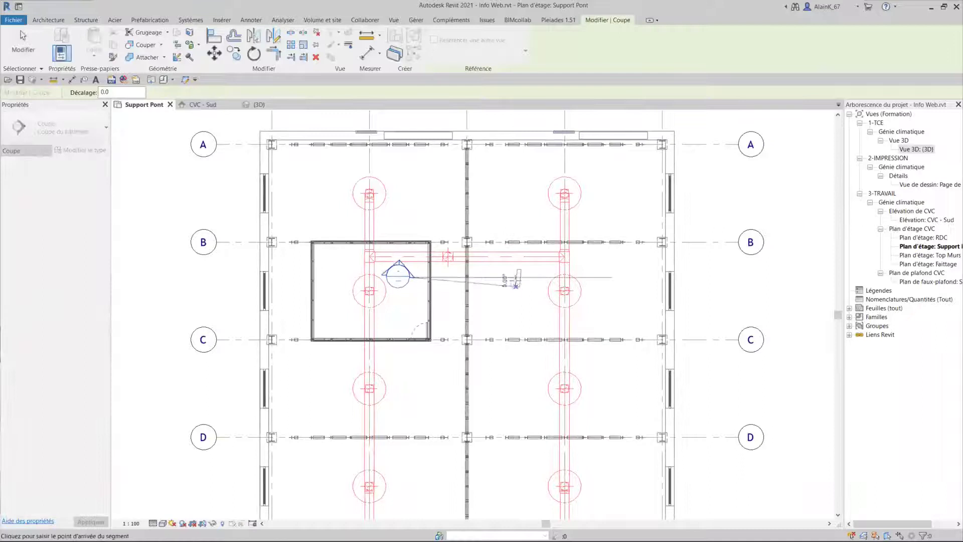
pyautogui.click(517, 278)
pyautogui.rightClick(480, 282)
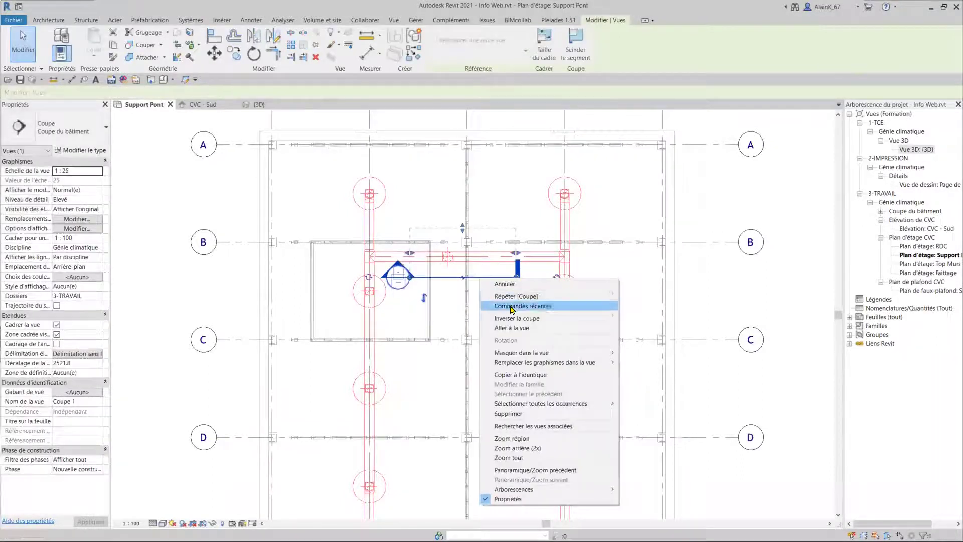
pyautogui.click(514, 328)
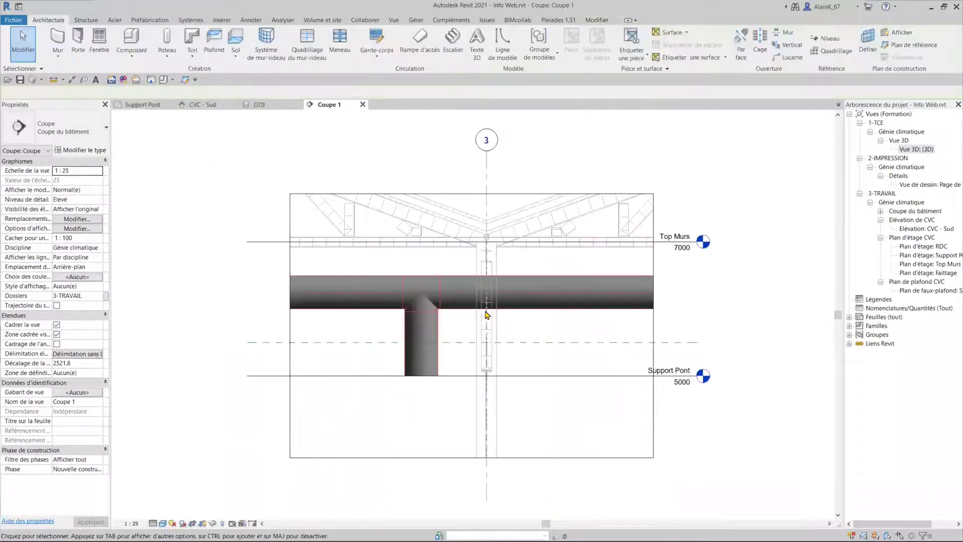
# Step: In section, raise the riser duct's top end and delete the tee joining the ducts
pyautogui.scroll(1, 417, 347)
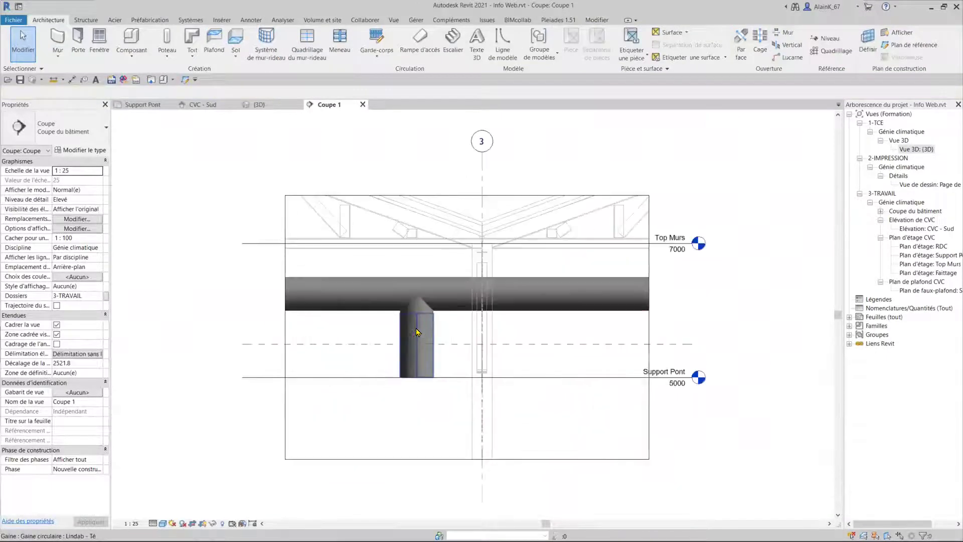
pyautogui.scroll(1, 429, 364)
pyautogui.click(435, 346)
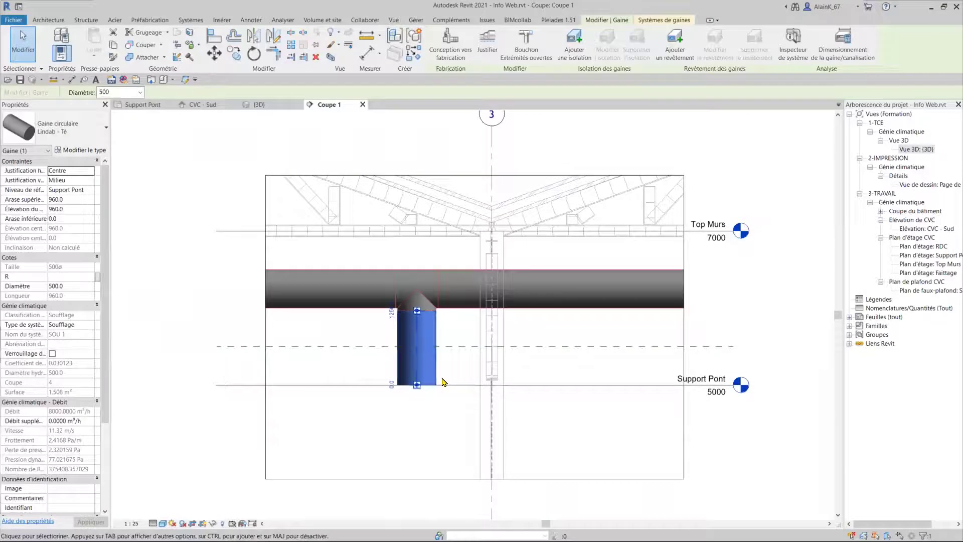
pyautogui.moveTo(418, 311); pyautogui.dragTo(451, 321)
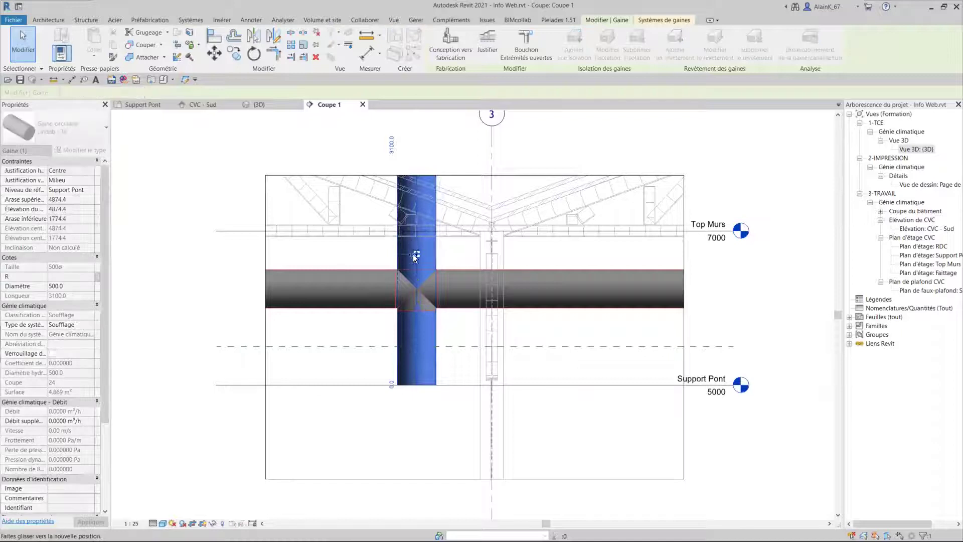
pyautogui.click(426, 310)
pyautogui.press('Delete')
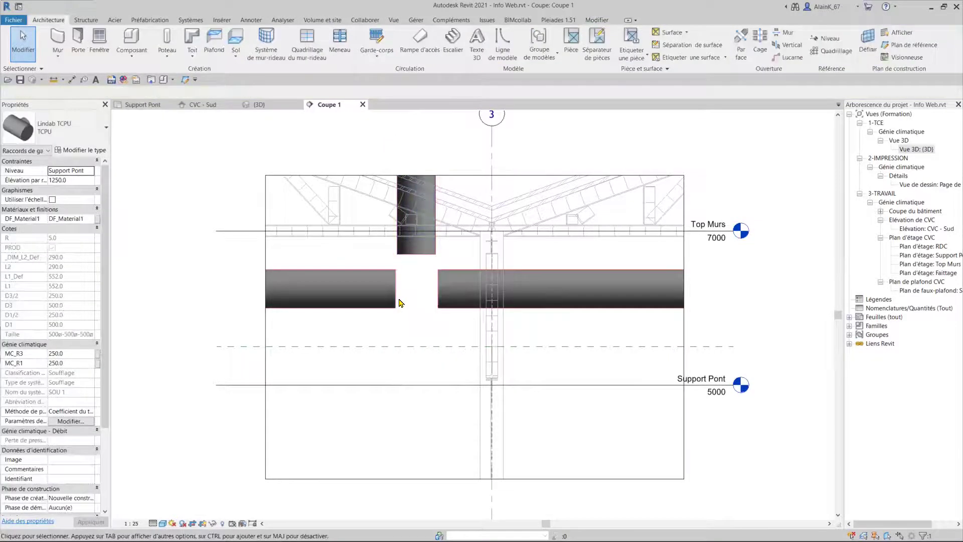
# Step: Extend the left duct across the gap and drag the riser's bottom down to reconnect it
pyautogui.click(398, 294)
pyautogui.moveTo(396, 289)
pyautogui.mouseDown()
pyautogui.moveTo(423, 284)
pyautogui.moveTo(423, 257)
pyautogui.moveTo(412, 289)
pyautogui.mouseUp()
pyautogui.click(416, 251)
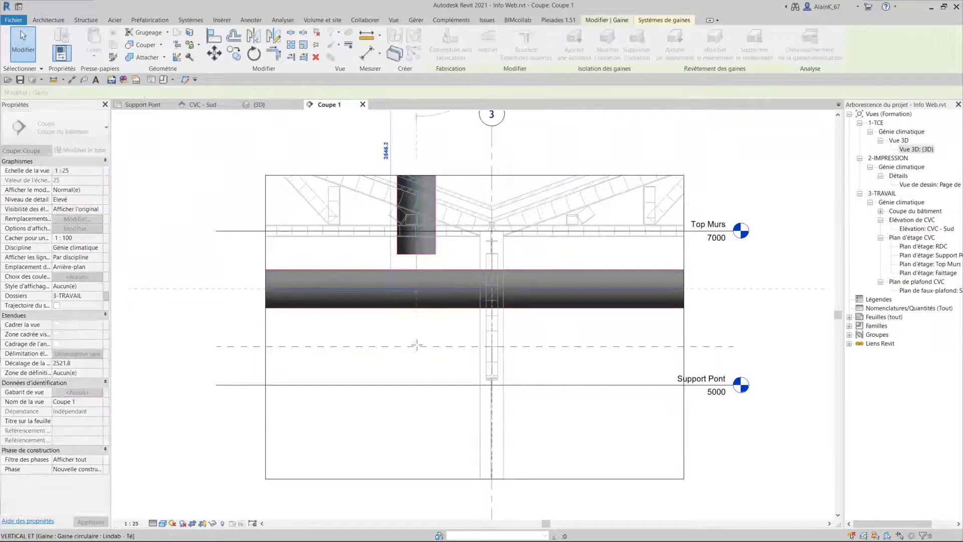
pyautogui.moveTo(416, 345); pyautogui.dragTo(418, 351)
pyautogui.click(265, 106)
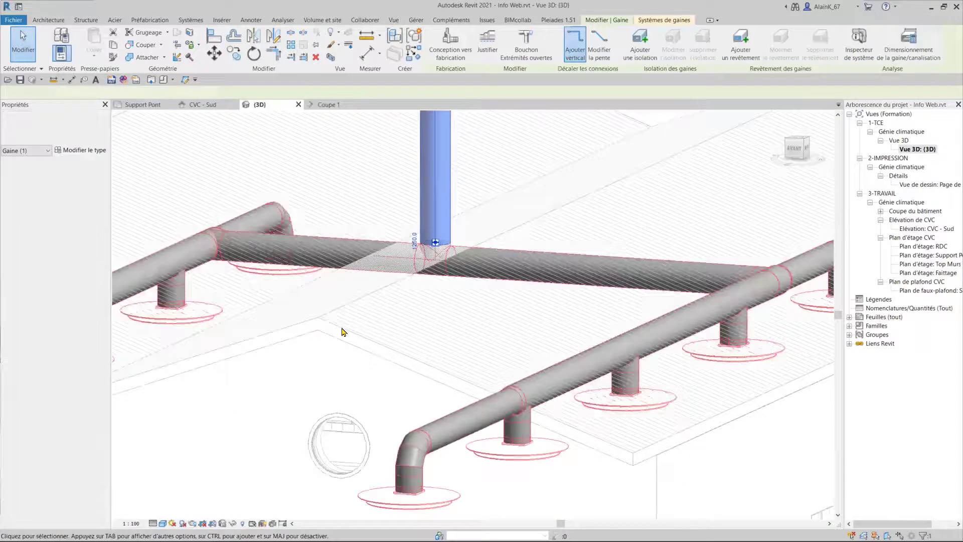
pyautogui.scroll(-5, 343, 332)
pyautogui.moveTo(344, 332)
pyautogui.keyDown('shift'); pyautogui.mouseDown(button='middle')
pyautogui.moveTo(485, 344)
pyautogui.moveTo(190, 160)
pyautogui.mouseUp(button='middle'); pyautogui.keyUp('shift')
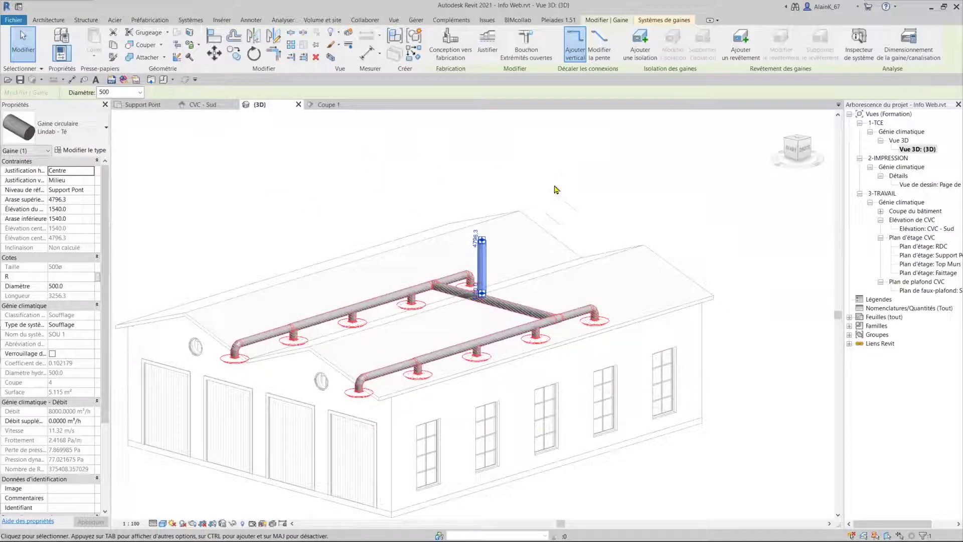
pyautogui.click(558, 190)
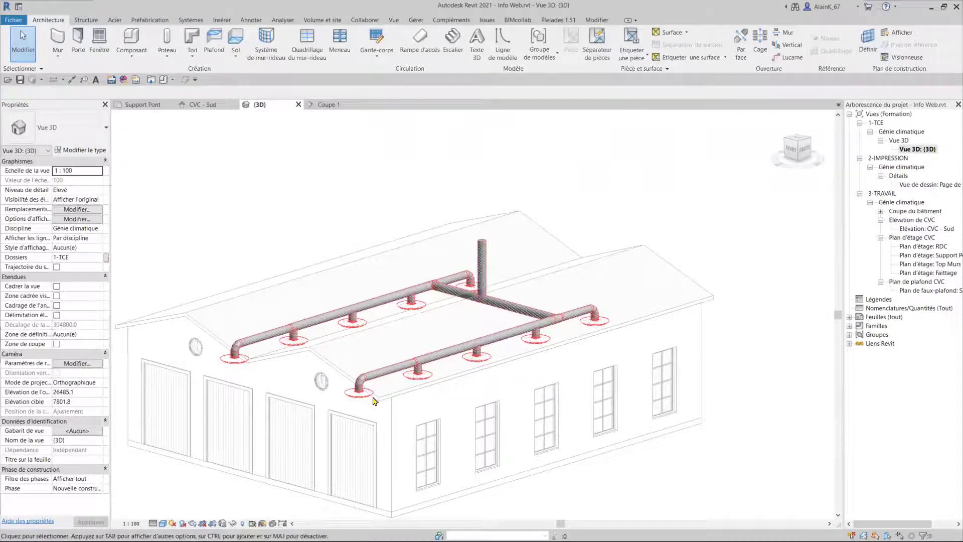
pyautogui.click(359, 392)
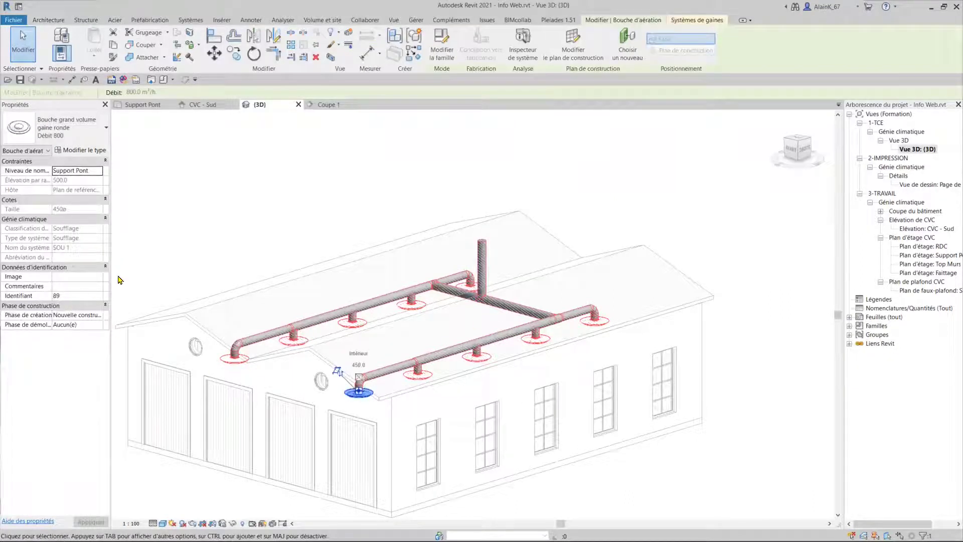
# Step: Select the whole supply duct network and size it for 5 m/s instead of 3.5 m/s
pyautogui.click(259, 191)
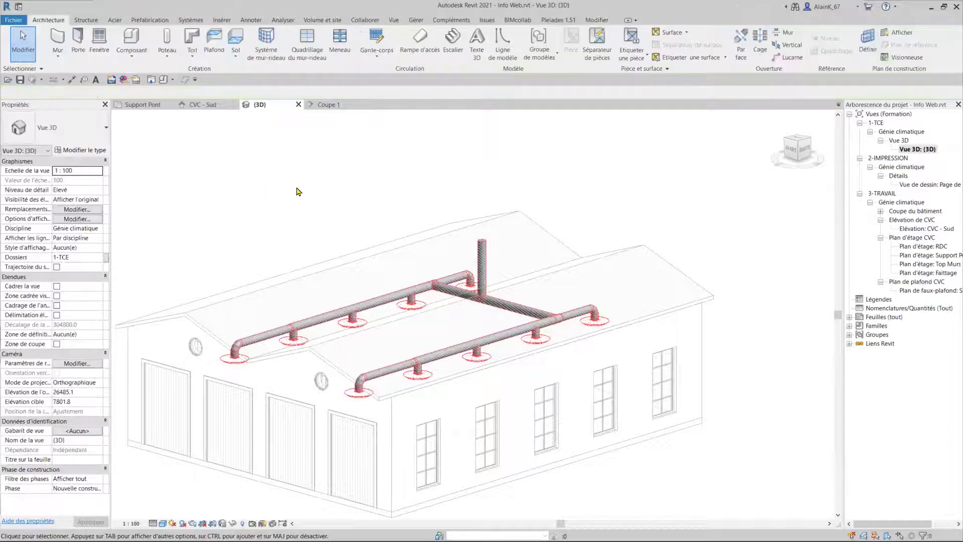
pyautogui.click(484, 253)
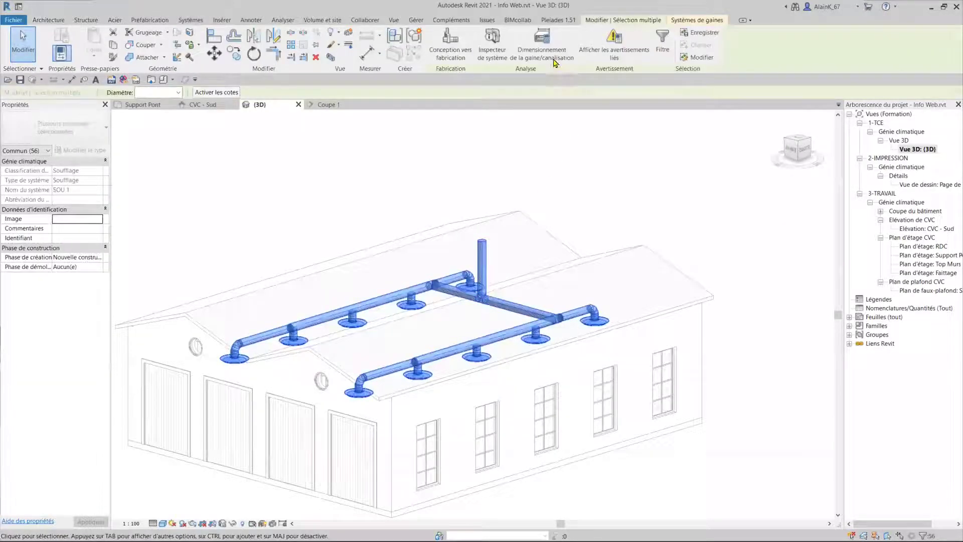
pyautogui.click(547, 50)
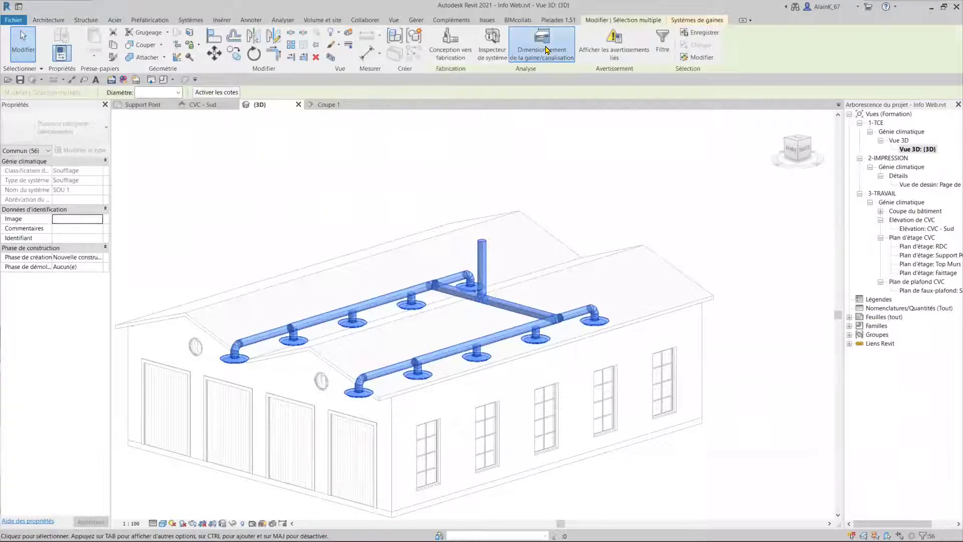
pyautogui.moveTo(514, 224); pyautogui.dragTo(448, 233)
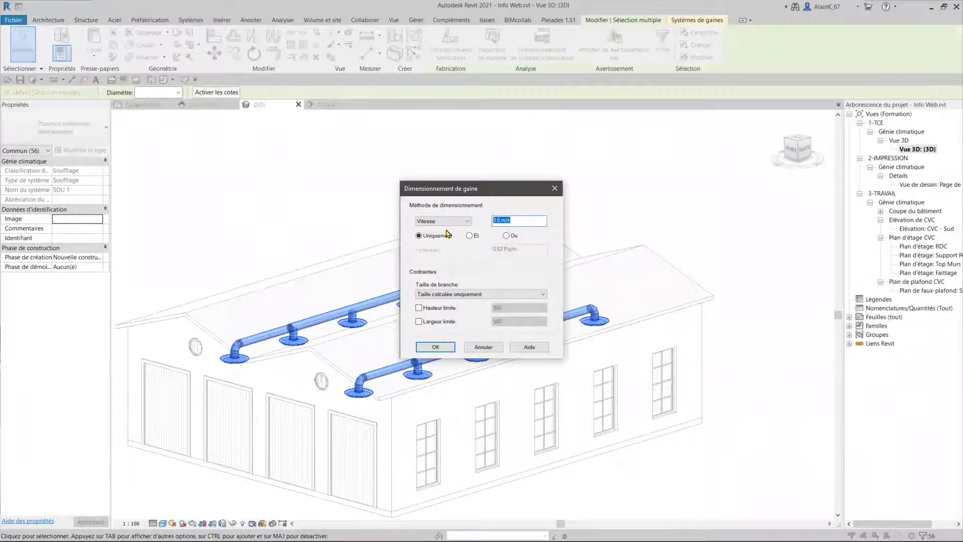
pyautogui.write('5')
pyautogui.click(435, 347)
# Step: Look over the resized ducts, then bring up the Support Pont floor plan
pyautogui.scroll(3, 584, 419)
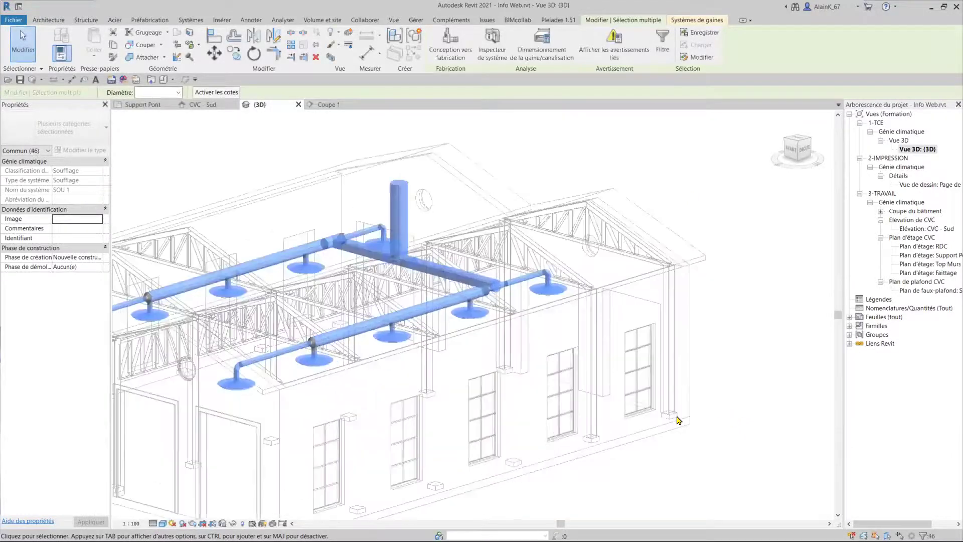
pyautogui.scroll(2, 585, 419)
pyautogui.scroll(-3, 555, 418)
pyautogui.scroll(-2, 643, 403)
pyautogui.scroll(2, 731, 390)
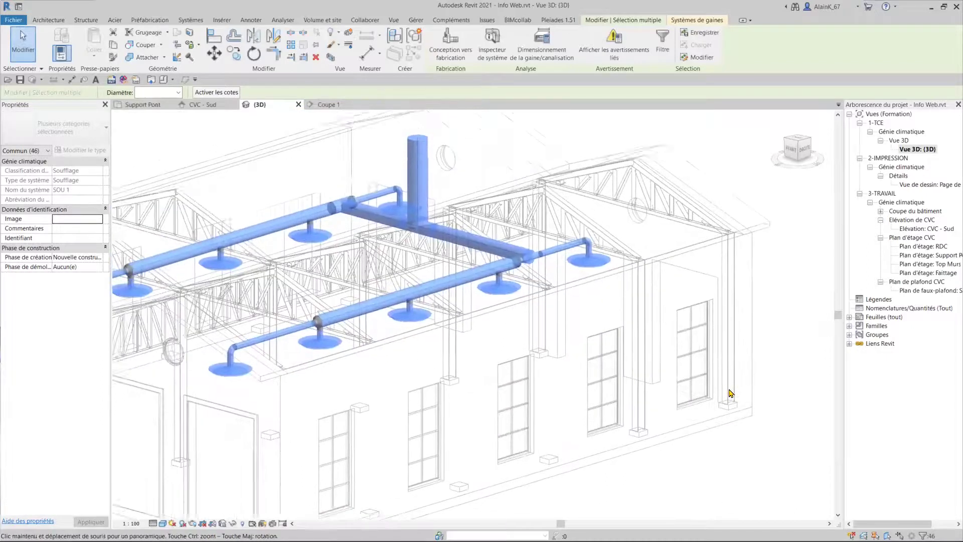
pyautogui.scroll(1, 714, 393)
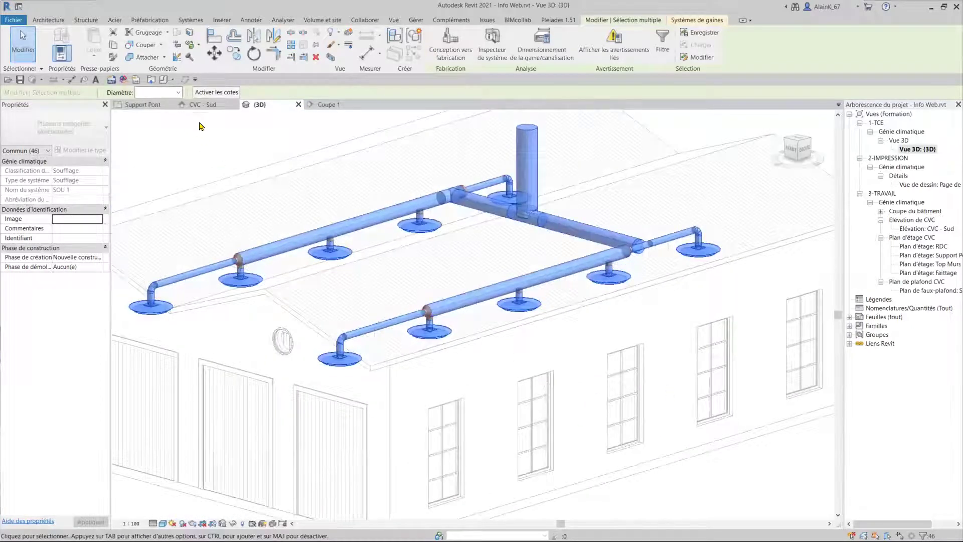
pyautogui.moveTo(210, 148); pyautogui.dragTo(222, 166, button='middle')
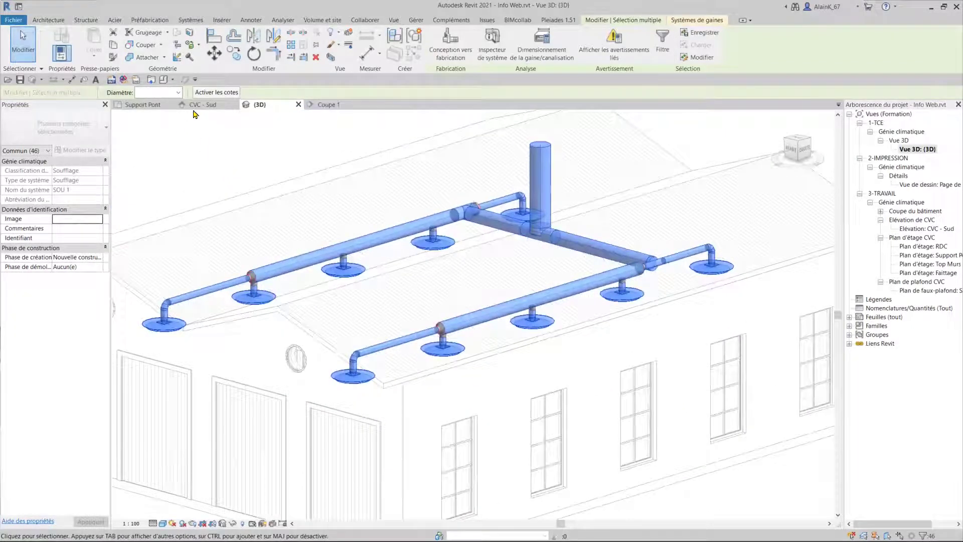
pyautogui.click(146, 105)
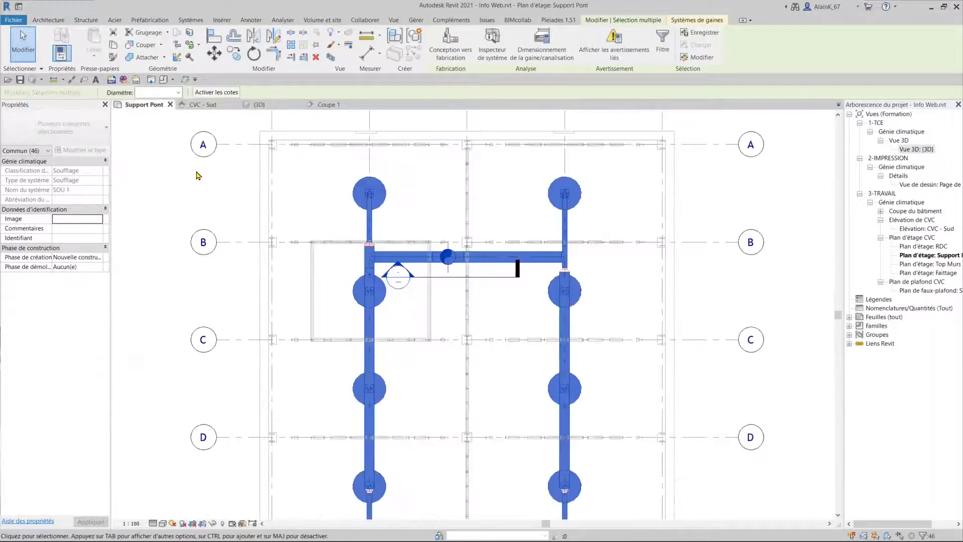
# Step: Split the left and right branch ducts with Scinder l'élément
pyautogui.scroll(-1, 423, 344)
pyautogui.scroll(-1, 412, 294)
pyautogui.scroll(-1, 417, 303)
pyautogui.scroll(-1, 418, 308)
pyautogui.click(418, 327)
pyautogui.scroll(1, 394, 351)
pyautogui.moveTo(426, 301); pyautogui.dragTo(412, 369, button='middle')
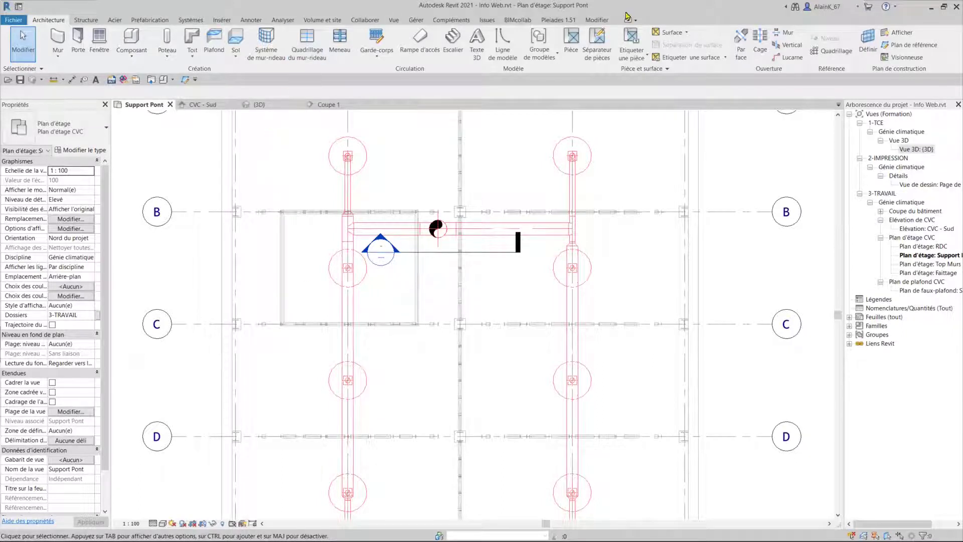
pyautogui.click(597, 20)
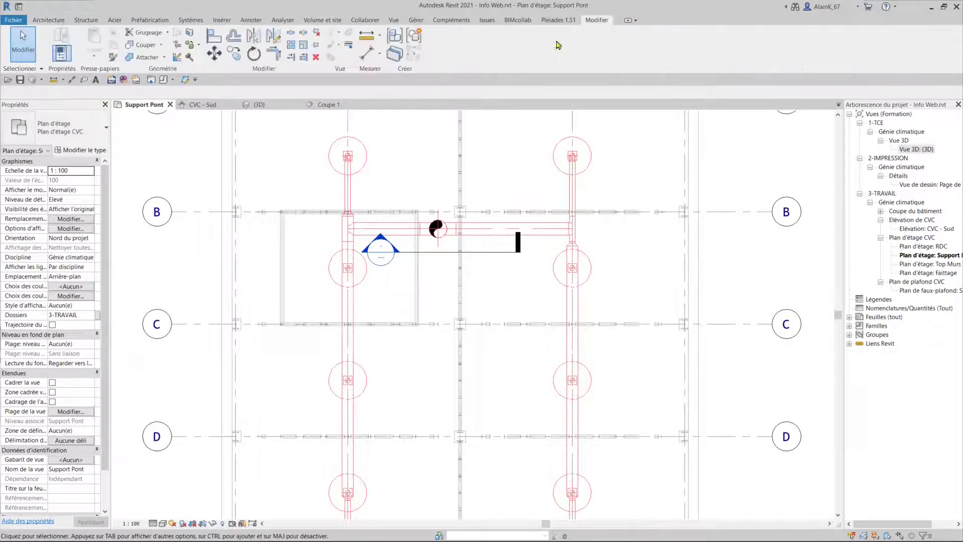
pyautogui.click(291, 34)
pyautogui.click(351, 342)
pyautogui.click(573, 341)
pyautogui.press('Escape')
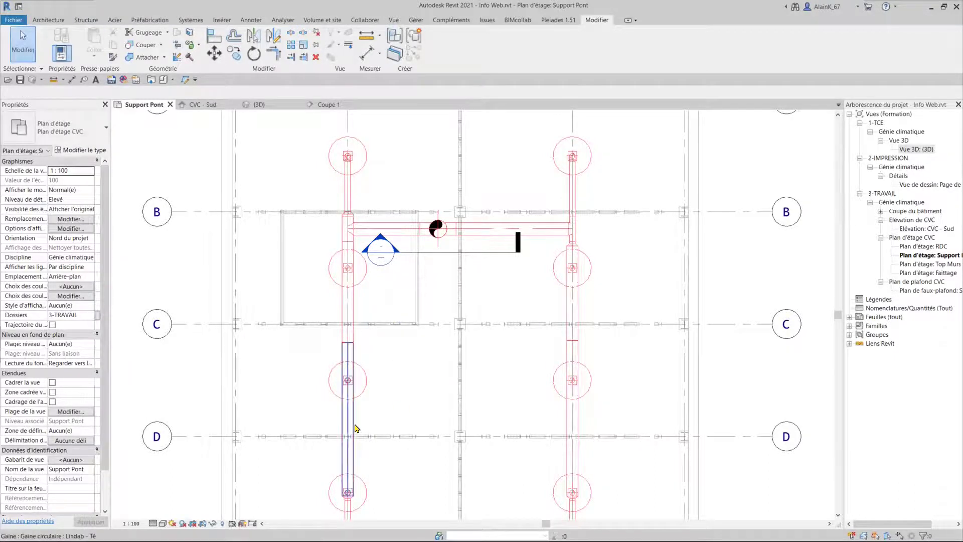
# Step: Set the lower left and lower right duct segments to 355 diameter
pyautogui.click(354, 428)
pyautogui.click(140, 92)
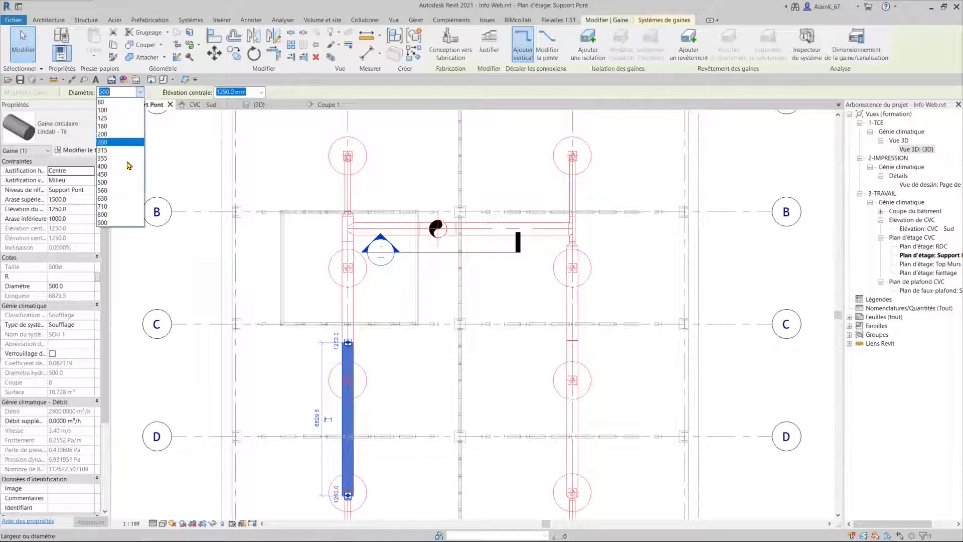
pyautogui.click(120, 158)
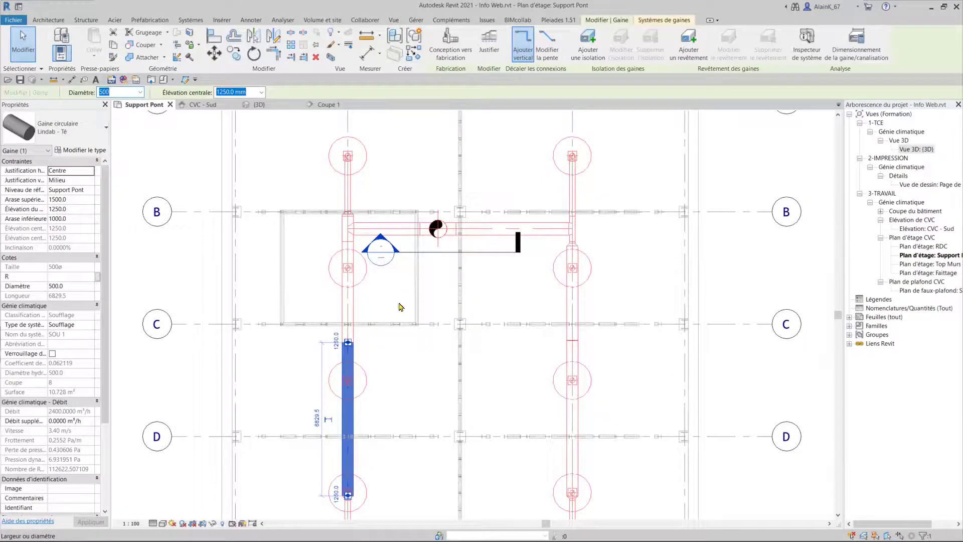
pyautogui.click(577, 412)
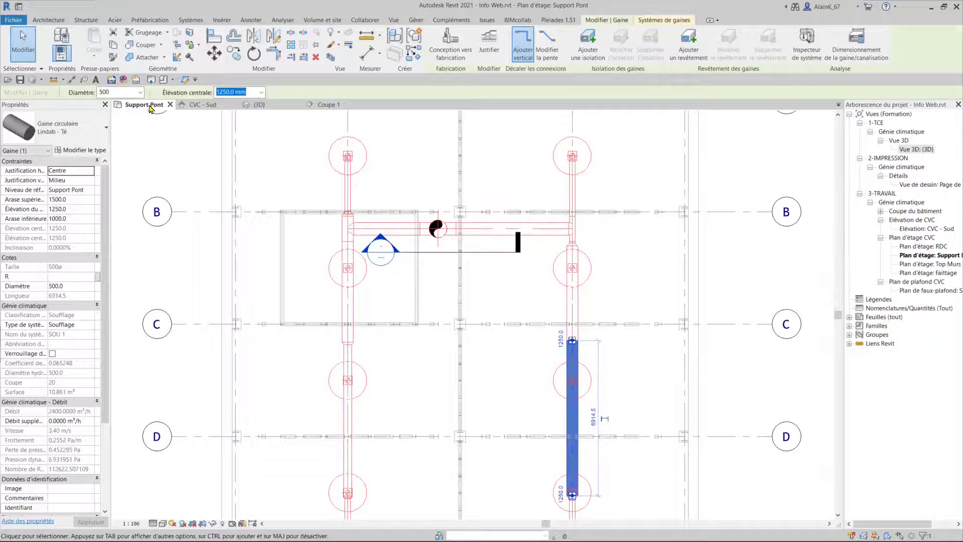
pyautogui.click(140, 91)
pyautogui.click(126, 158)
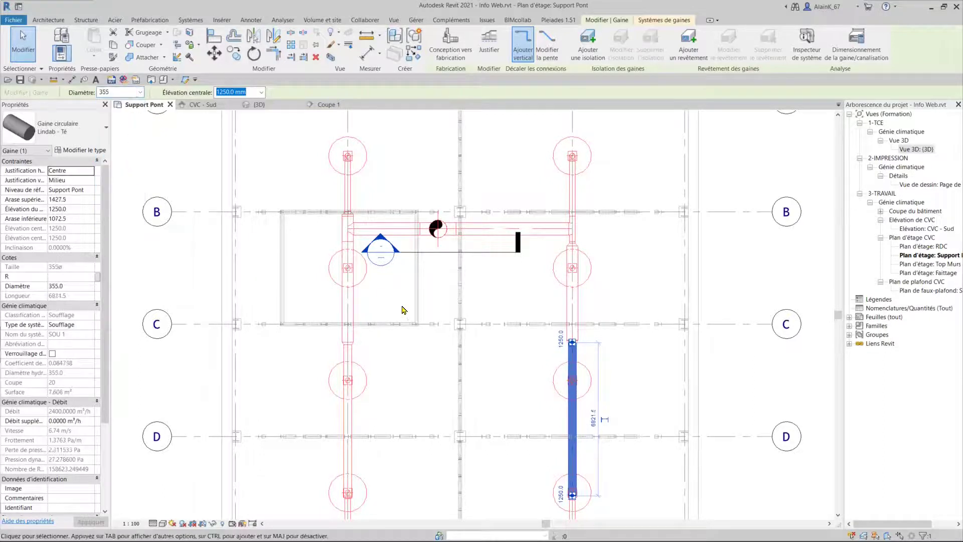
# Step: Re-run duct sizing on the whole network and check the grid 4 duct's new size
pyautogui.scroll(-2, 419, 321)
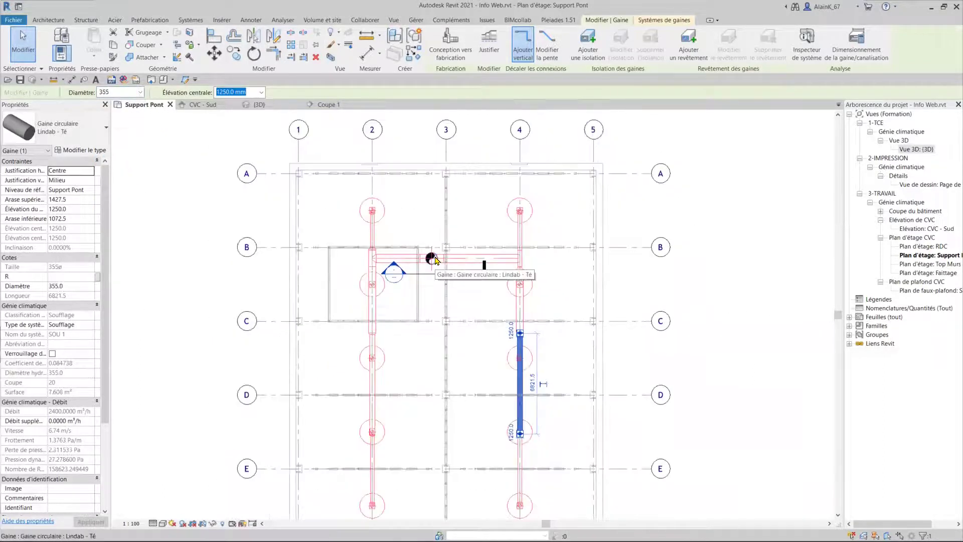
pyautogui.press('Tab')
pyautogui.press('Tab')
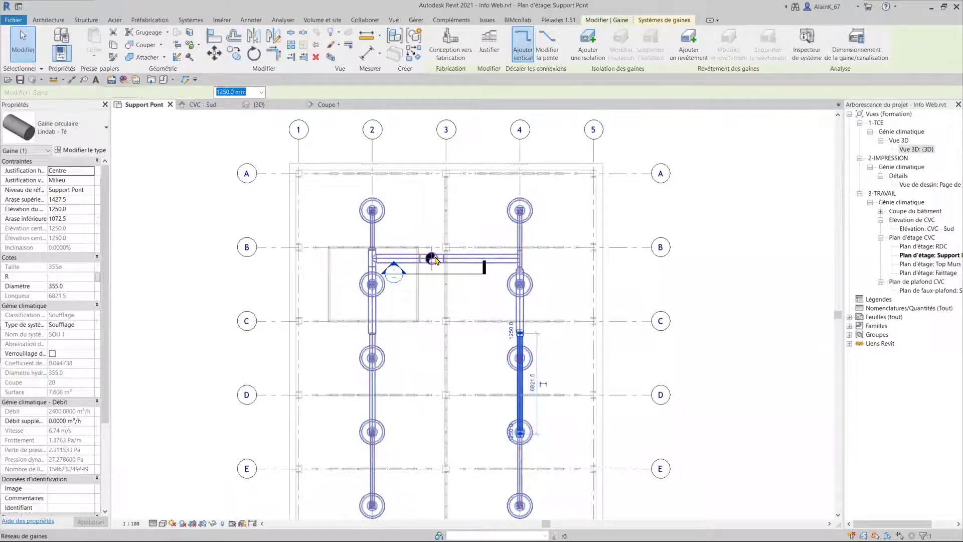
pyautogui.click(434, 260)
pyautogui.click(542, 46)
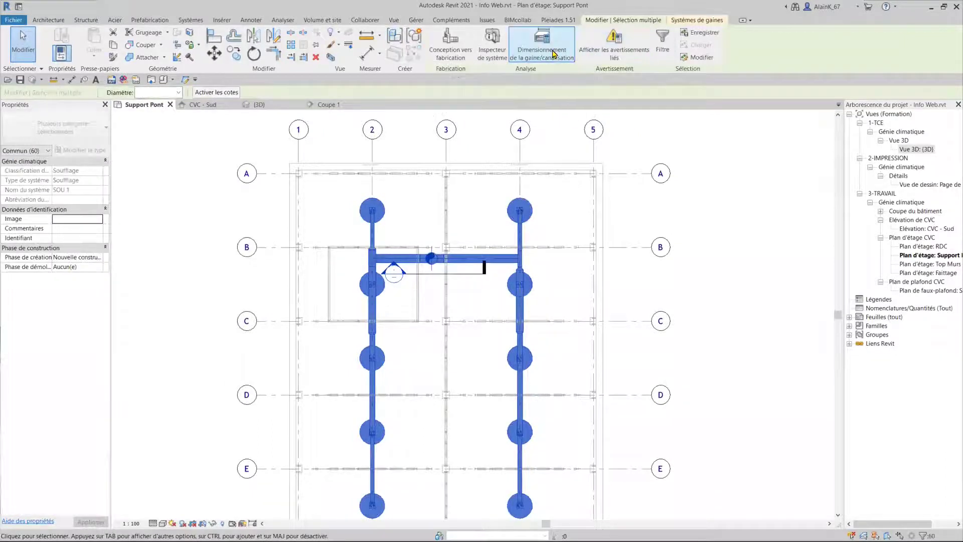
pyautogui.click(434, 347)
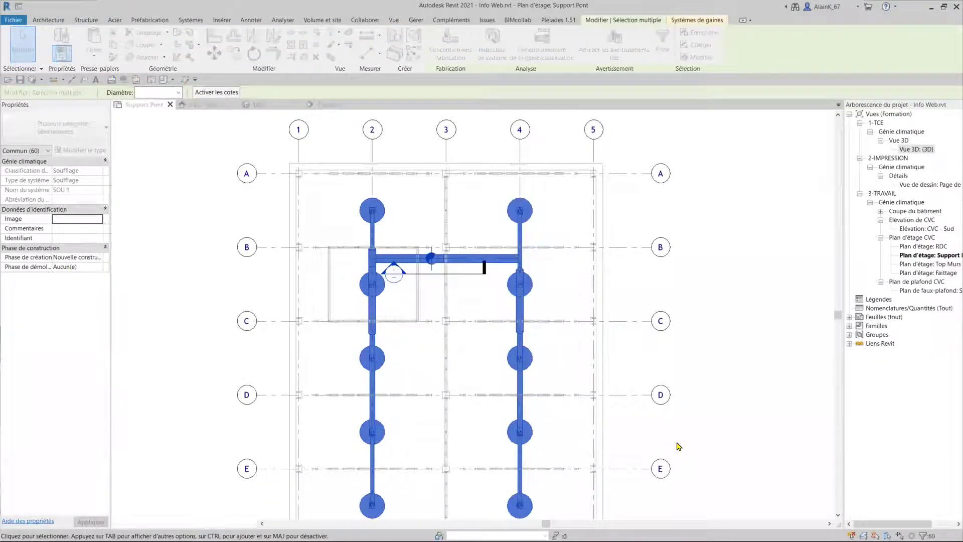
pyautogui.press('Escape')
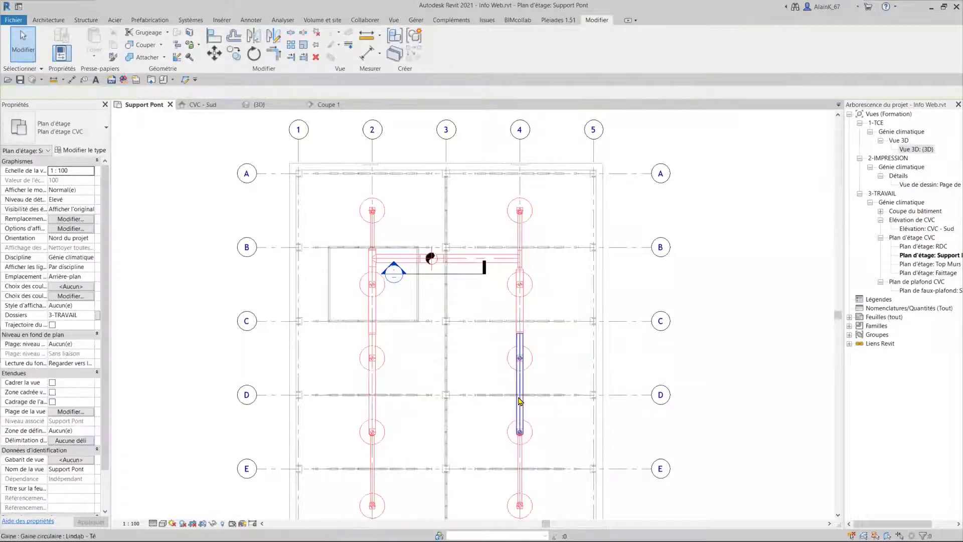
pyautogui.click(520, 400)
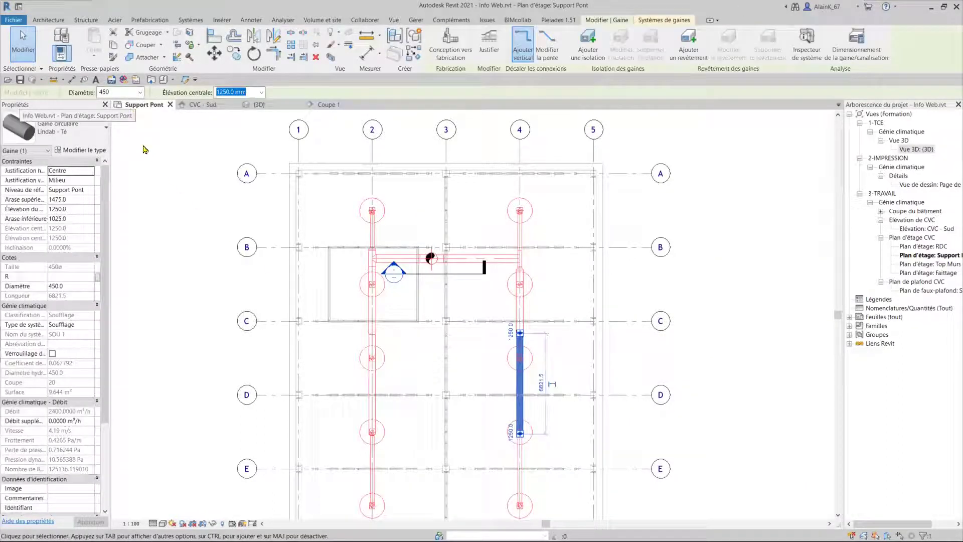
pyautogui.click(161, 342)
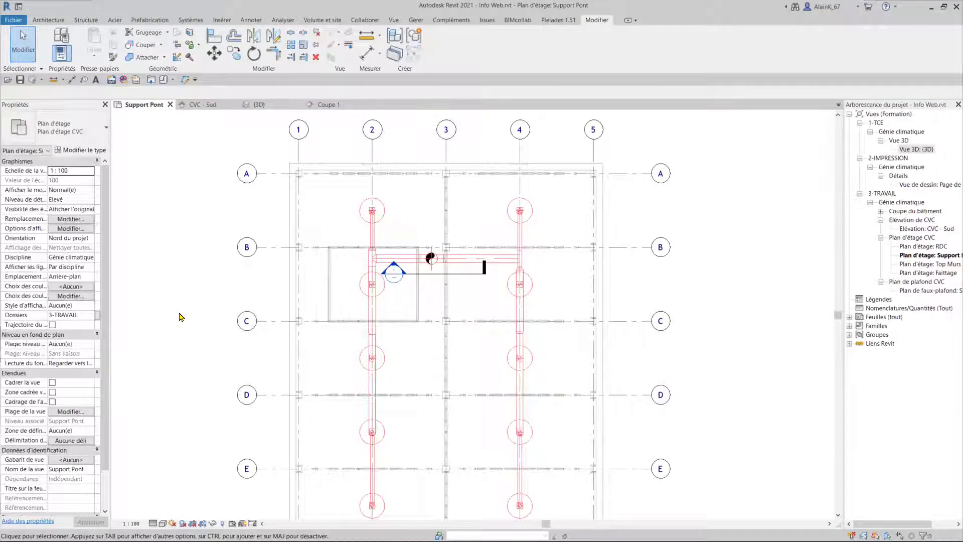
pyautogui.scroll(-1, 175, 311)
pyautogui.click(259, 105)
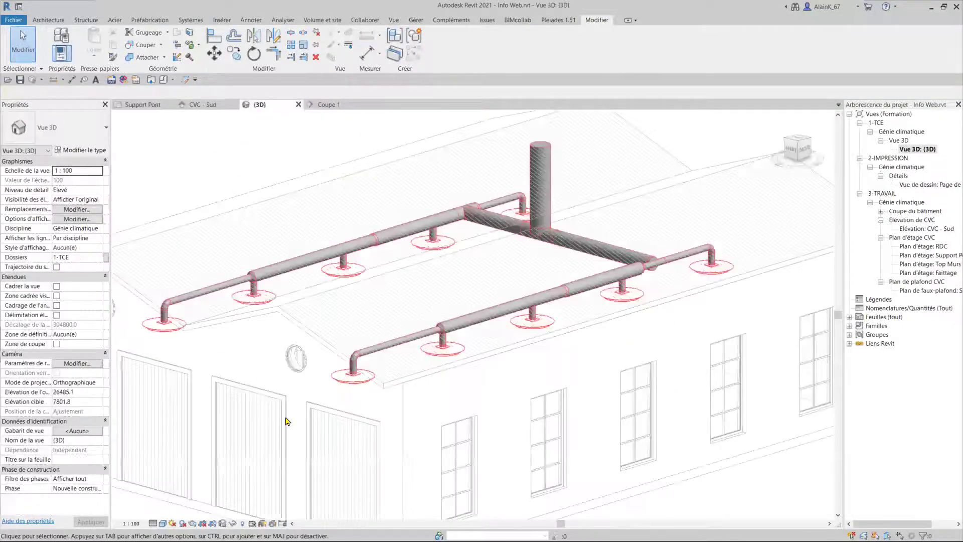
# Step: Pan and zoom in on the SOU 1 duct network in the 3D view
pyautogui.moveTo(313, 432)
pyautogui.mouseDown(button='middle')
pyautogui.moveTo(353, 432)
pyautogui.moveTo(449, 464)
pyautogui.mouseUp(button='middle')
pyautogui.scroll(2, 354, 432)
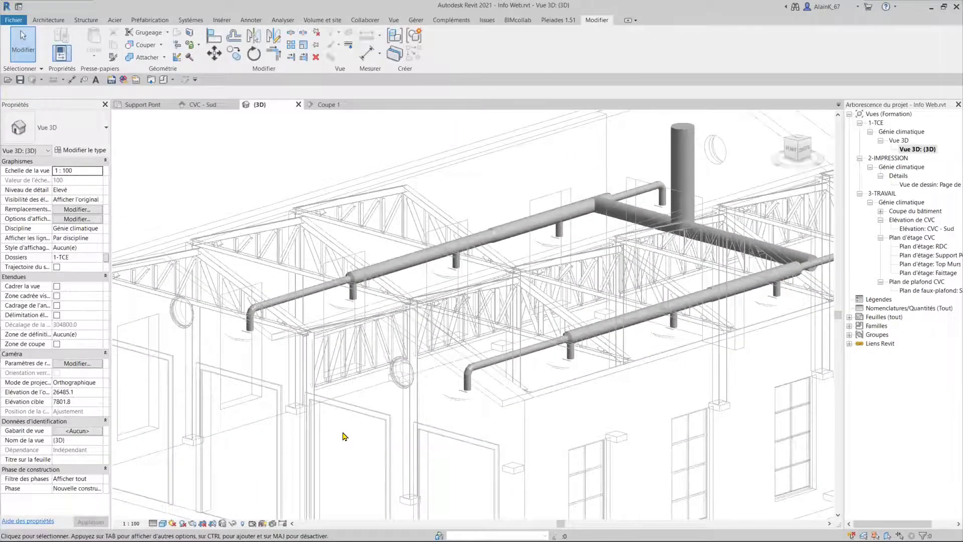
pyautogui.scroll(-2, 342, 431)
pyautogui.scroll(-2, 314, 415)
pyautogui.scroll(2, 314, 411)
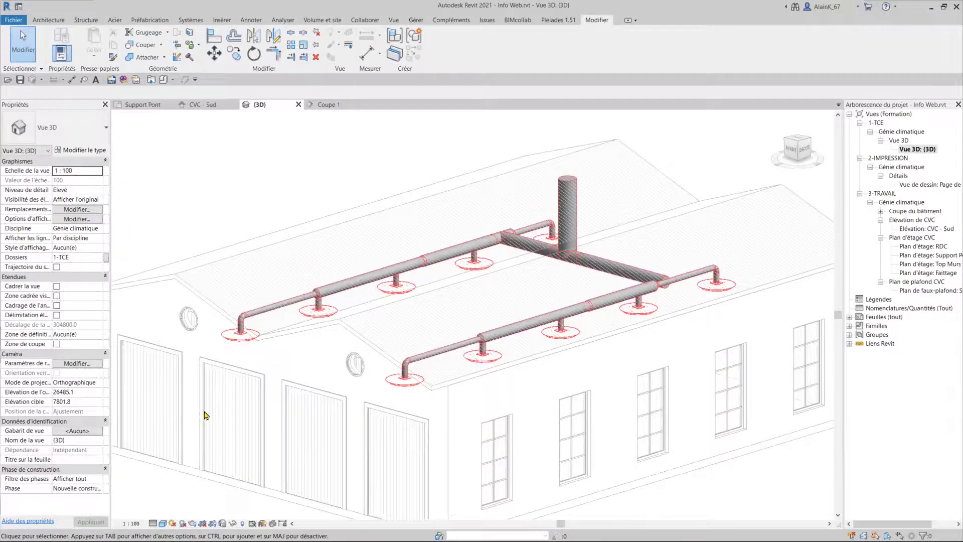
# Step: Reframe the building and close inactive views with CI, keeping only the 3D view
pyautogui.moveTo(206, 416); pyautogui.dragTo(281, 389, button='middle')
pyautogui.scroll(2, 282, 397)
pyautogui.scroll(2, 282, 406)
pyautogui.scroll(2, 296, 419)
pyautogui.scroll(1, 301, 426)
pyautogui.scroll(-1, 300, 424)
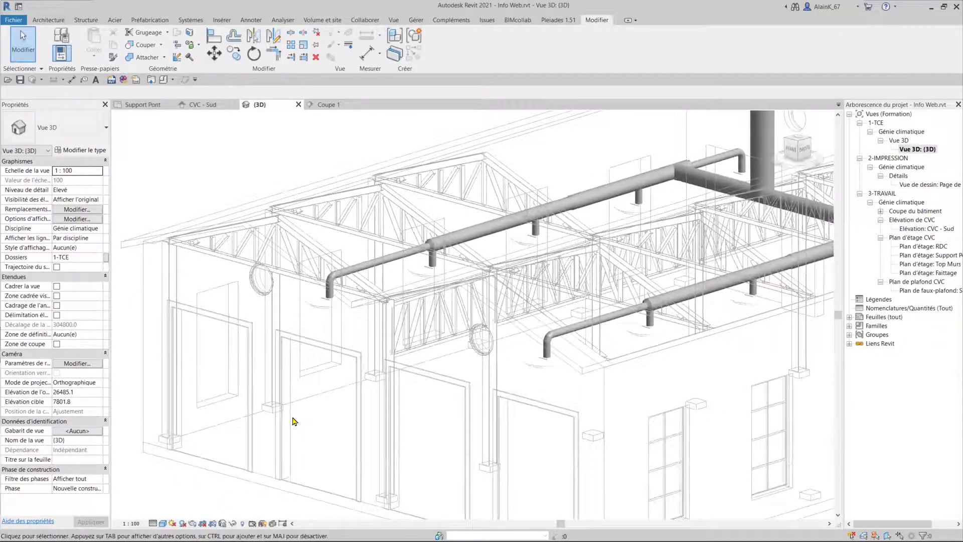
pyautogui.scroll(-1, 293, 417)
pyautogui.scroll(-1, 290, 412)
pyautogui.scroll(-2, 281, 402)
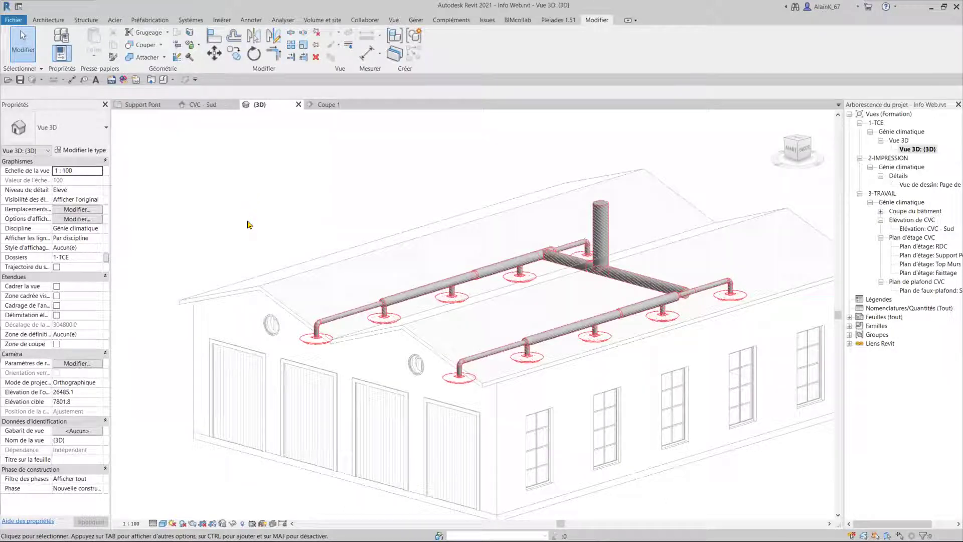
pyautogui.press('c')
pyautogui.press('i')
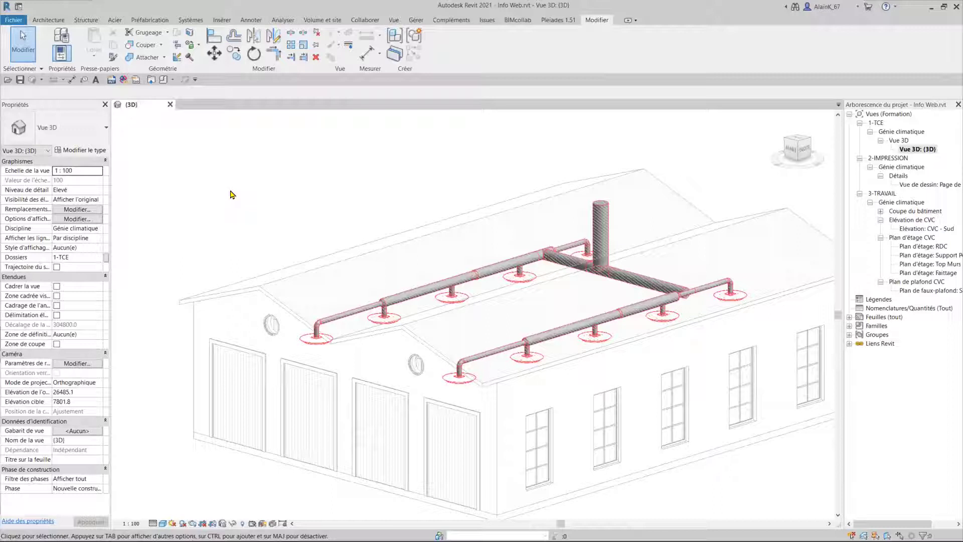
pyautogui.moveTo(220, 220); pyautogui.dragTo(204, 181, button='middle')
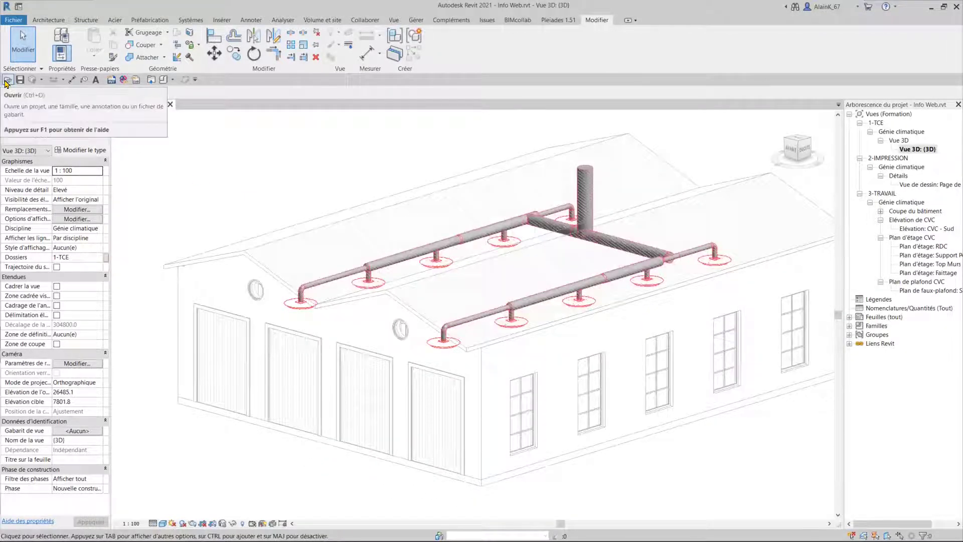
# Step: Open Info web cana from recent files, continuing to load despite the schema conflict
pyautogui.click(19, 6)
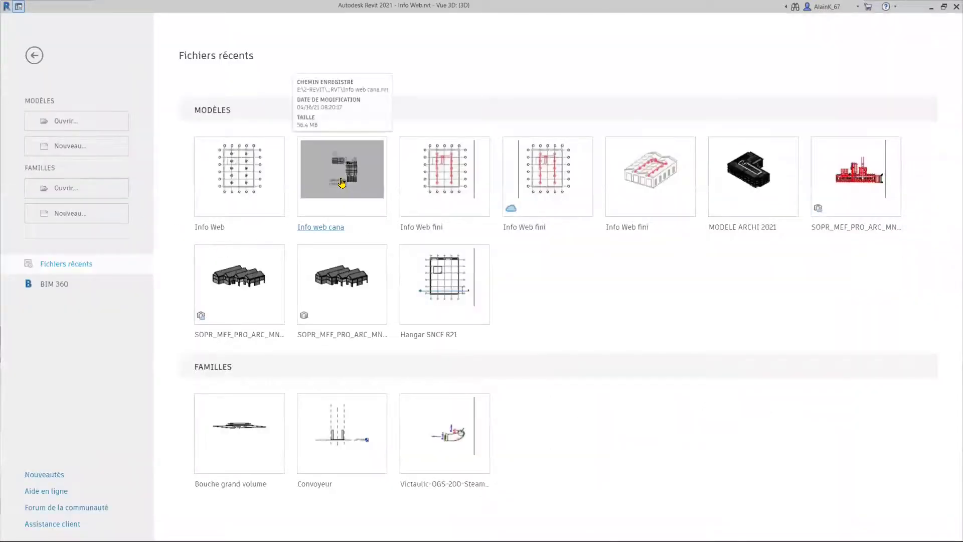
pyautogui.hotkey('ctrl', 'd')
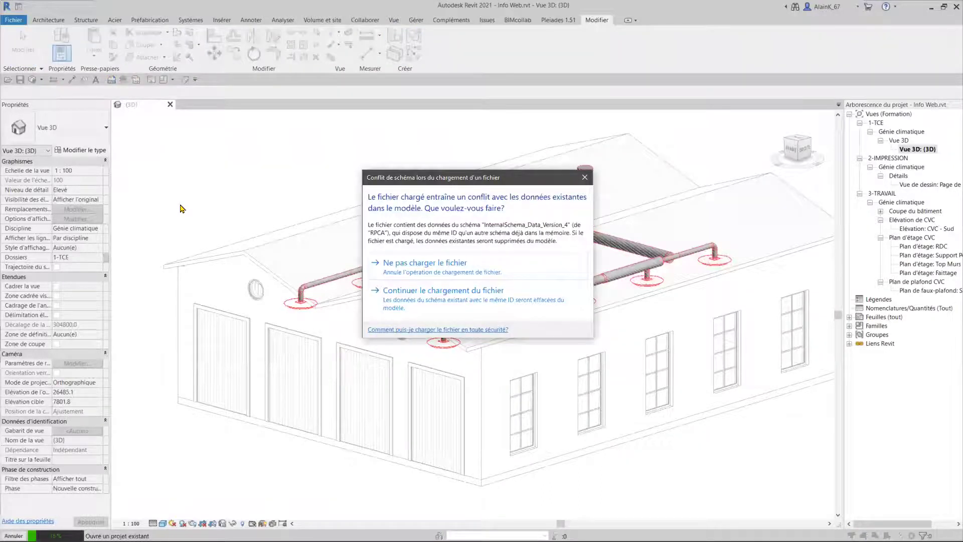
pyautogui.click(428, 301)
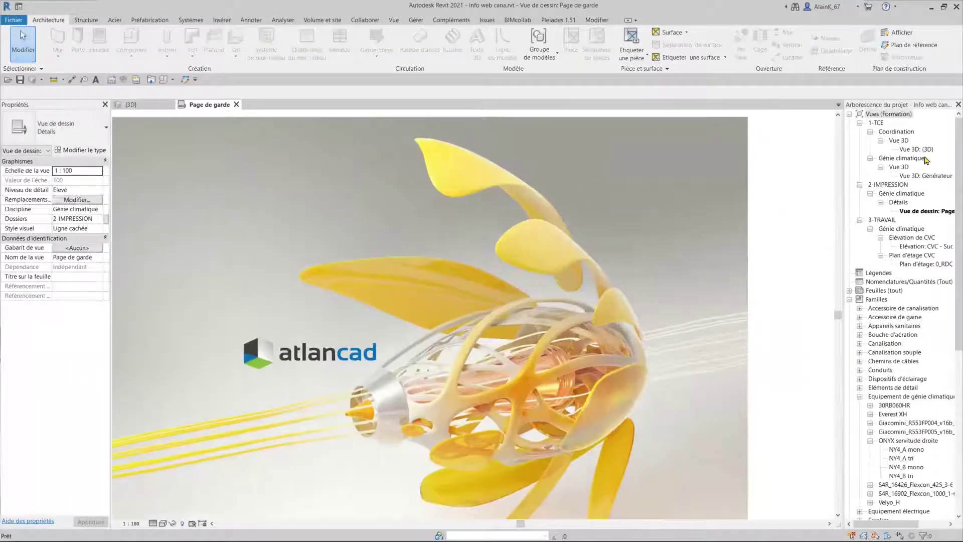
# Step: Open the 0_RDC floor plan and select one ONYX outdoor unit to view its properties
pyautogui.click(917, 261)
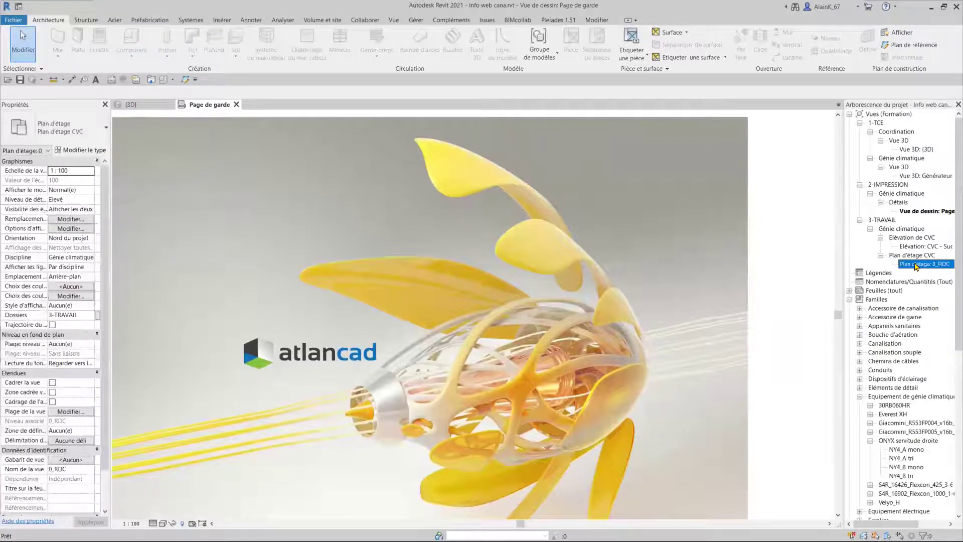
pyautogui.click(916, 263)
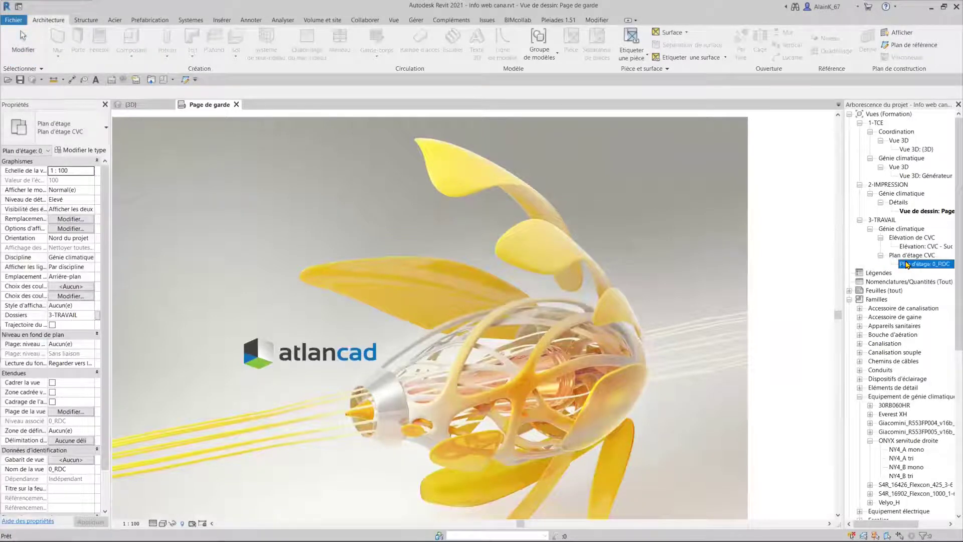
pyautogui.press('Return')
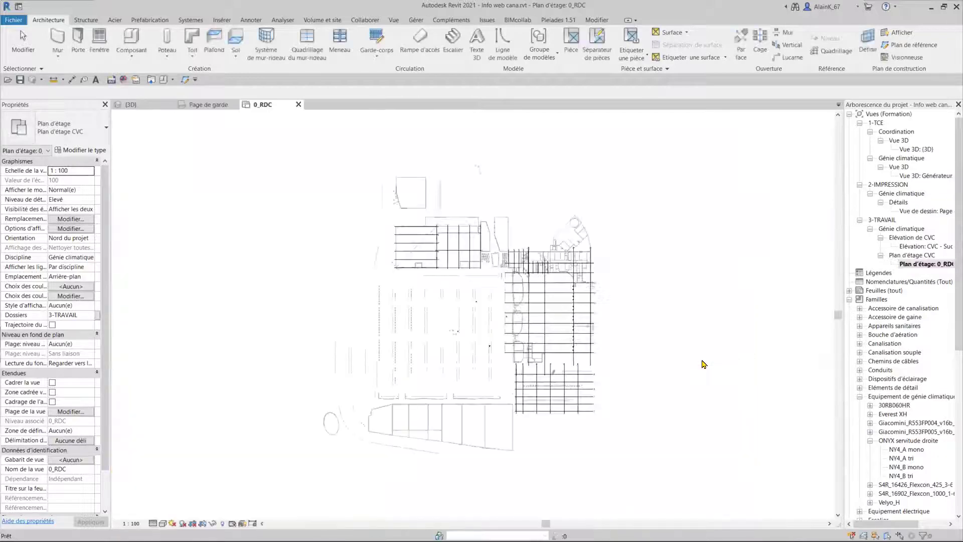
pyautogui.scroll(5, 580, 328)
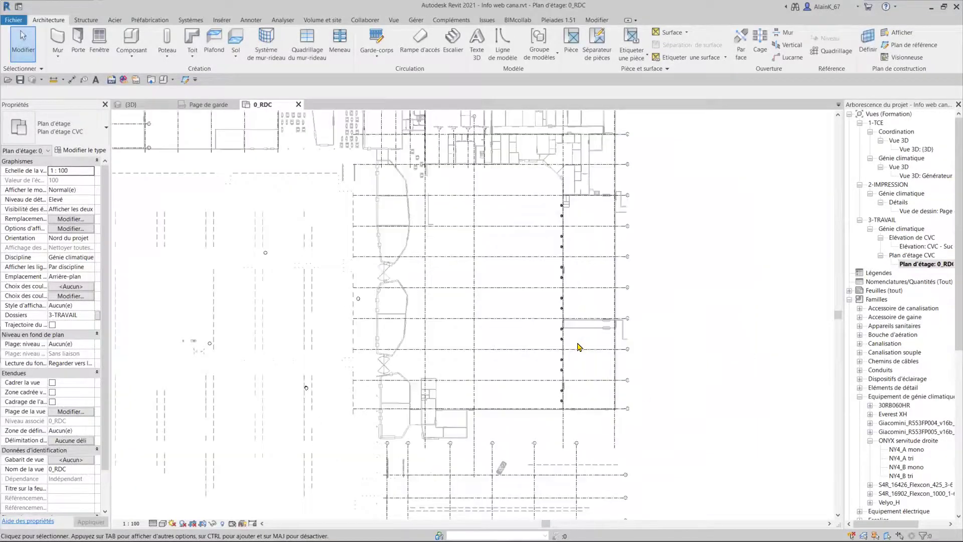
pyautogui.scroll(3, 564, 362)
pyautogui.moveTo(571, 370); pyautogui.dragTo(547, 321, button='middle')
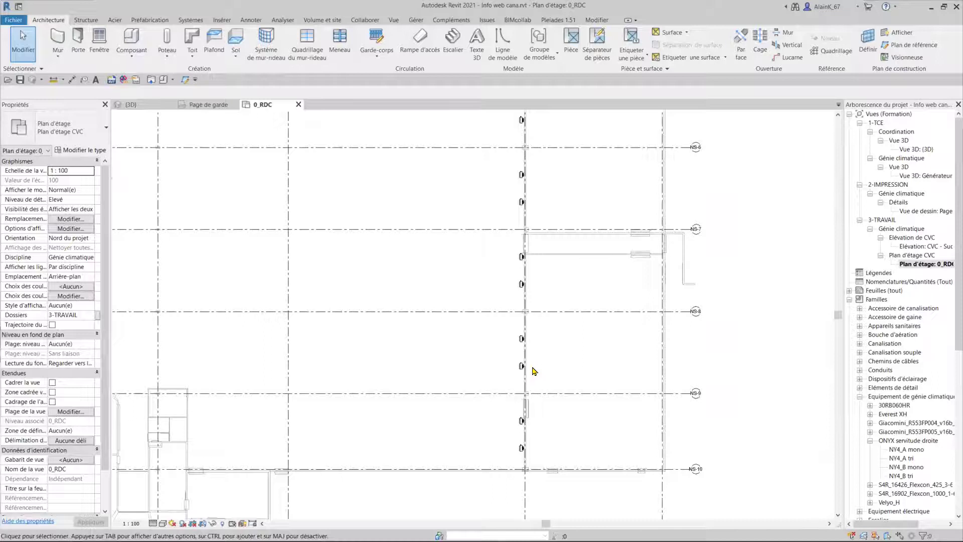
pyautogui.scroll(3, 532, 366)
pyautogui.scroll(3, 535, 365)
pyautogui.click(503, 361)
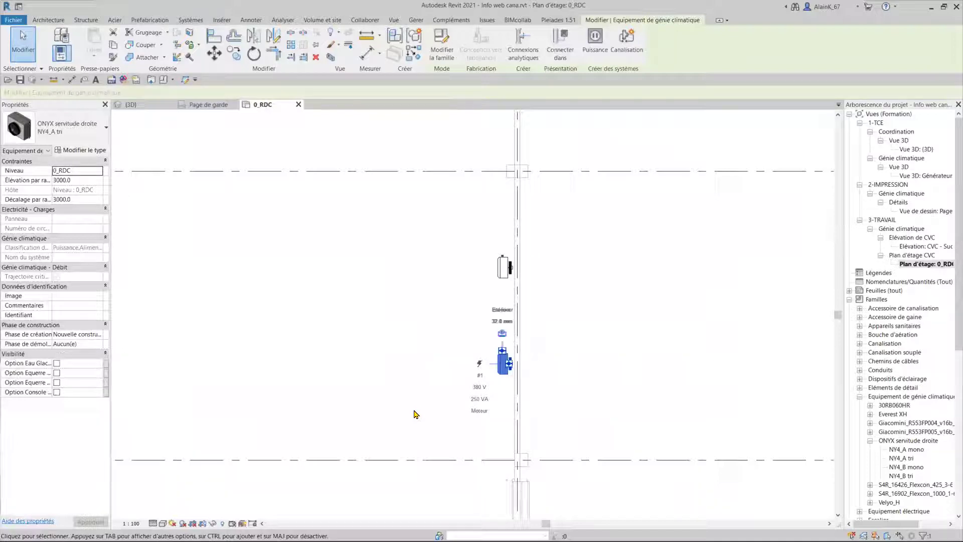
# Step: Window-select the whole column of ONYX outdoor units
pyautogui.scroll(-2, 415, 414)
pyautogui.scroll(-2, 415, 417)
pyautogui.scroll(-1, 417, 418)
pyautogui.scroll(-1, 417, 421)
pyautogui.scroll(-1, 419, 422)
pyautogui.scroll(-1, 424, 423)
pyautogui.scroll(-1, 452, 426)
pyautogui.scroll(3, 432, 420)
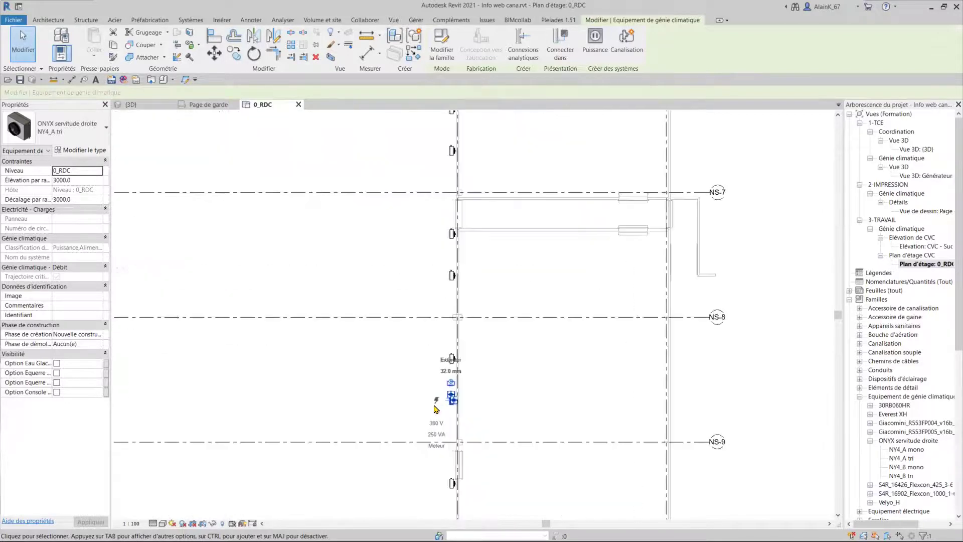
pyautogui.scroll(2, 435, 412)
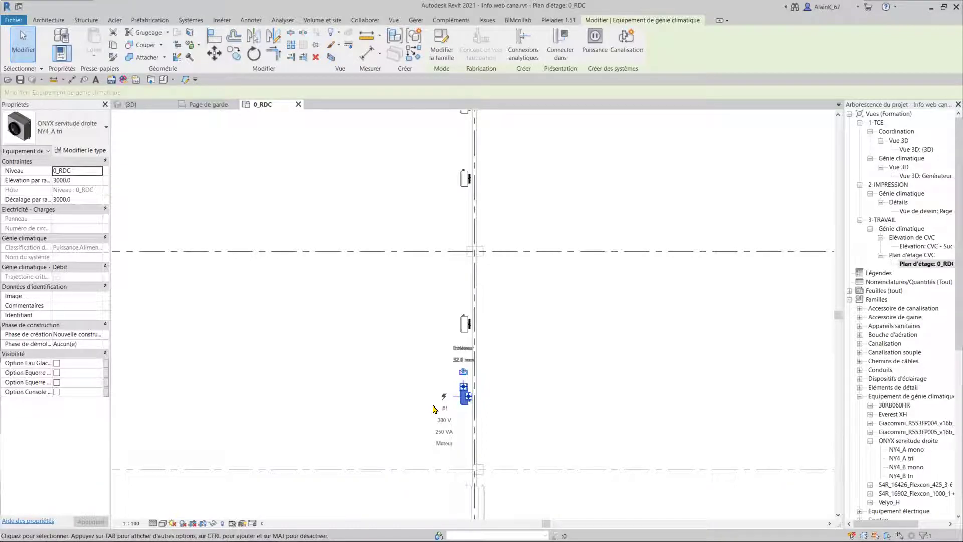
pyautogui.click(366, 410)
pyautogui.scroll(-2, 356, 410)
pyautogui.scroll(-2, 356, 410)
pyautogui.scroll(-2, 355, 410)
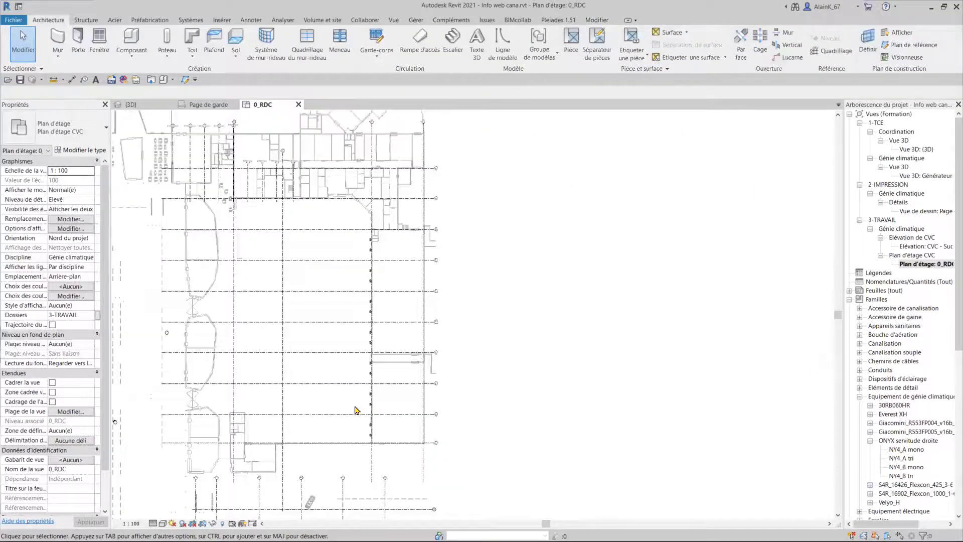
pyautogui.scroll(-1, 377, 393)
pyautogui.moveTo(412, 305); pyautogui.dragTo(415, 445)
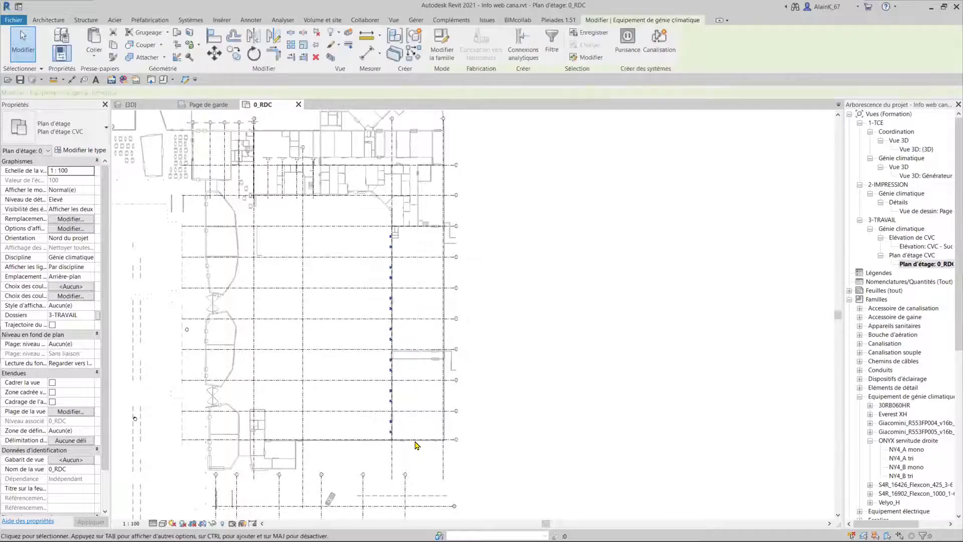
pyautogui.scroll(2, 387, 419)
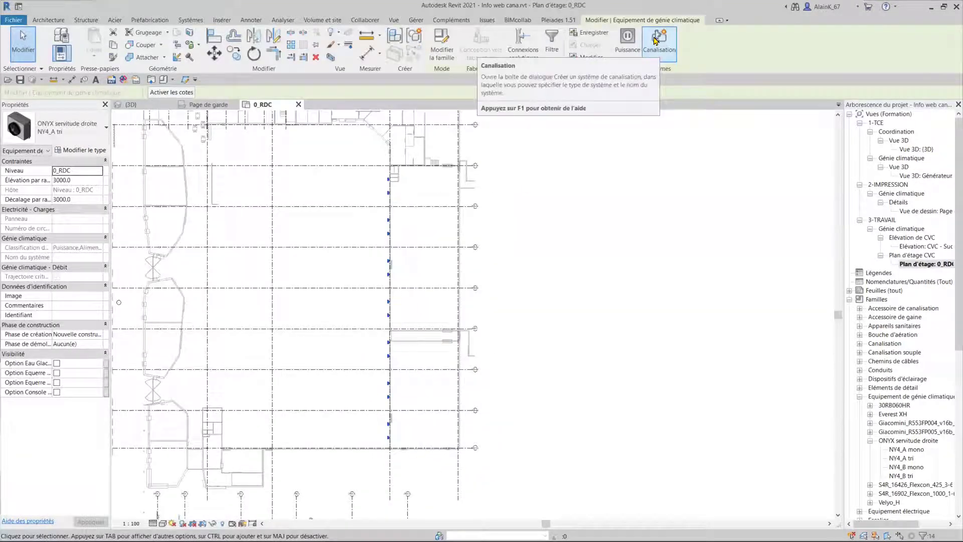
pyautogui.moveTo(660, 43)
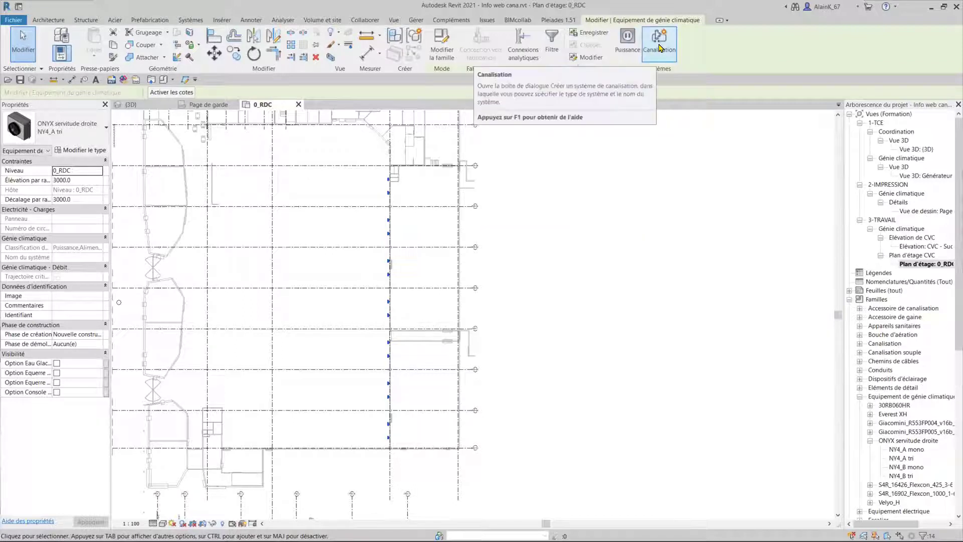
# Step: Create a Chauffage aller piping system named CA1 from the selected ONYX units
pyautogui.click(660, 49)
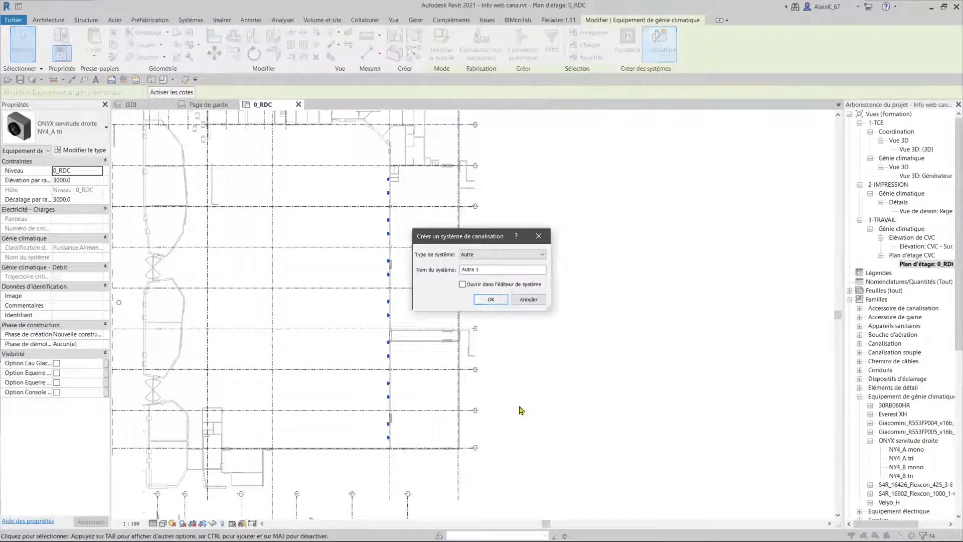
pyautogui.click(495, 255)
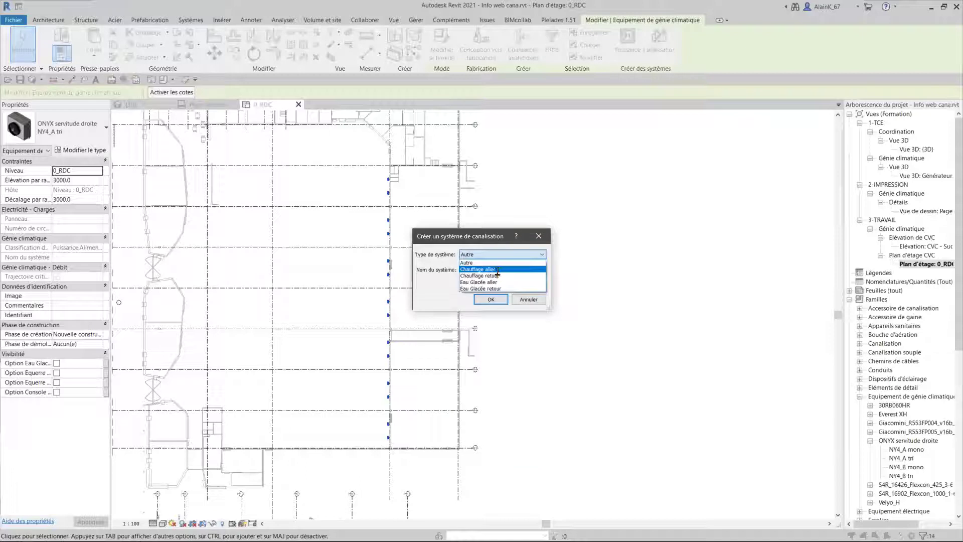
pyautogui.click(478, 270)
pyautogui.moveTo(509, 269); pyautogui.dragTo(429, 280)
pyautogui.write('CA1')
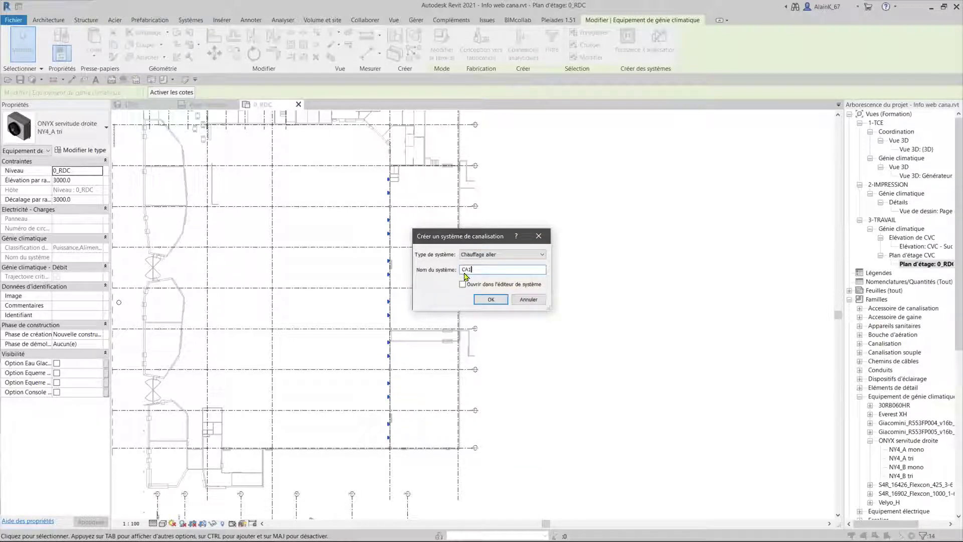
pyautogui.click(495, 299)
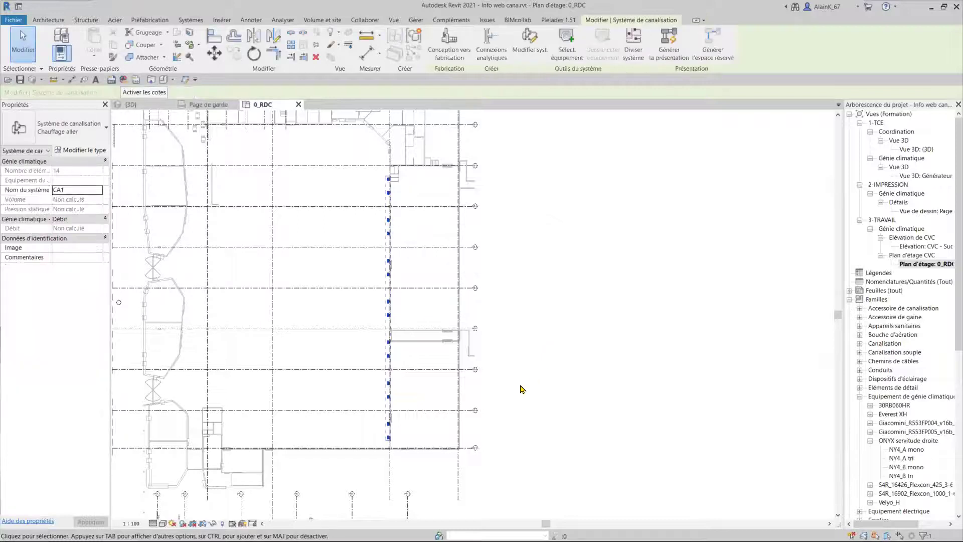
pyautogui.scroll(3, 371, 438)
pyautogui.scroll(2, 372, 438)
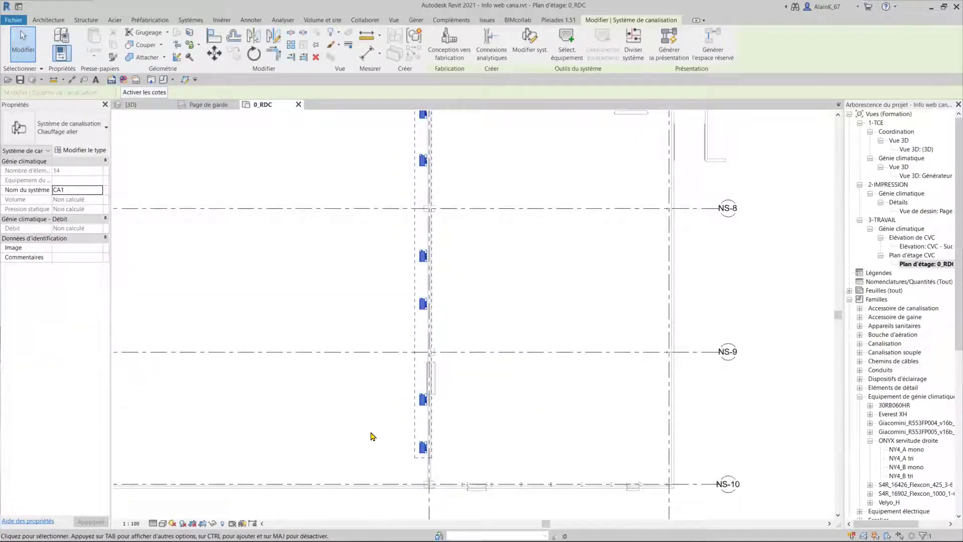
pyautogui.scroll(-1, 371, 436)
pyautogui.scroll(-1, 372, 436)
pyautogui.scroll(-1, 372, 436)
pyautogui.scroll(-1, 372, 436)
pyautogui.scroll(-2, 372, 436)
pyautogui.scroll(-1, 372, 436)
pyautogui.scroll(-1, 372, 436)
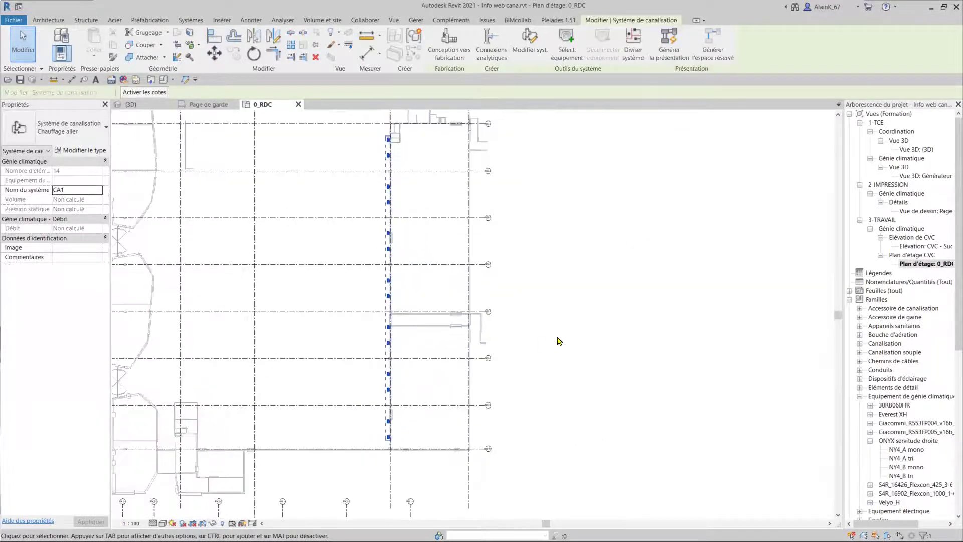
pyautogui.scroll(-1, 560, 341)
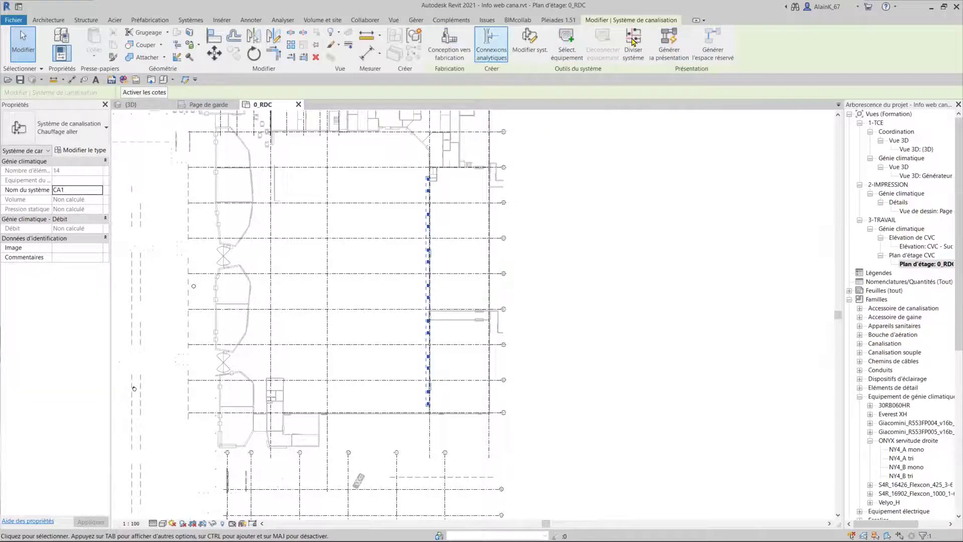
# Step: Start the CA1 auto-layout and accept its pipe conversion settings at 2575.0 offset
pyautogui.click(670, 49)
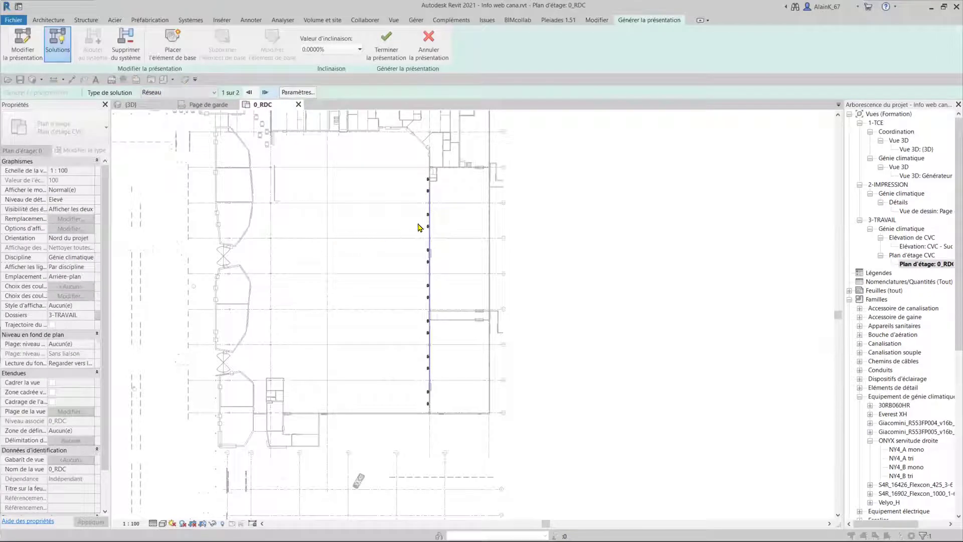
pyautogui.click(299, 93)
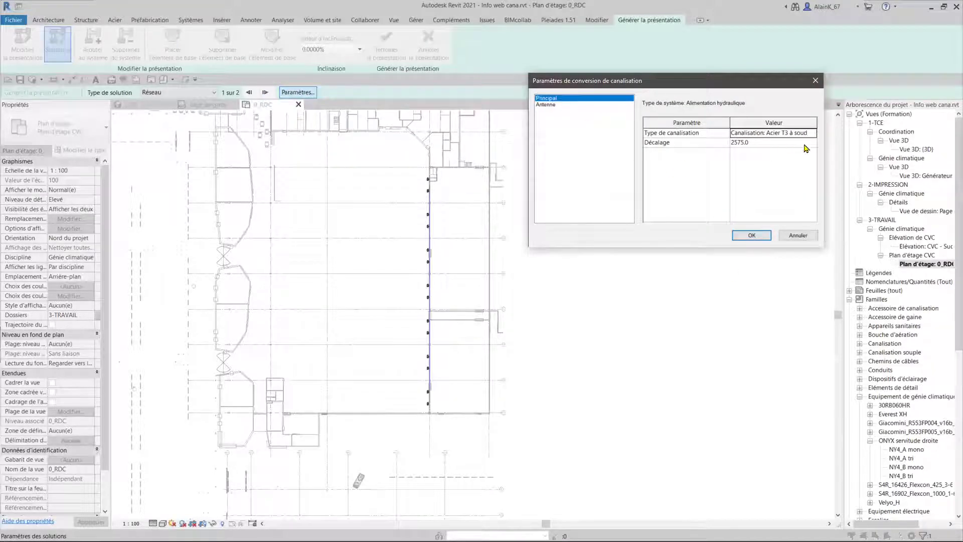
pyautogui.click(767, 142)
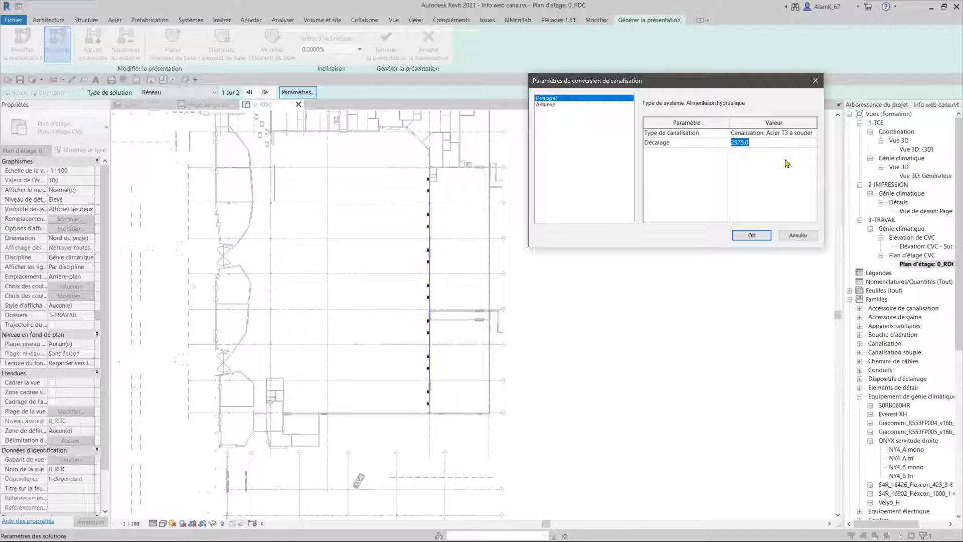
pyautogui.click(551, 106)
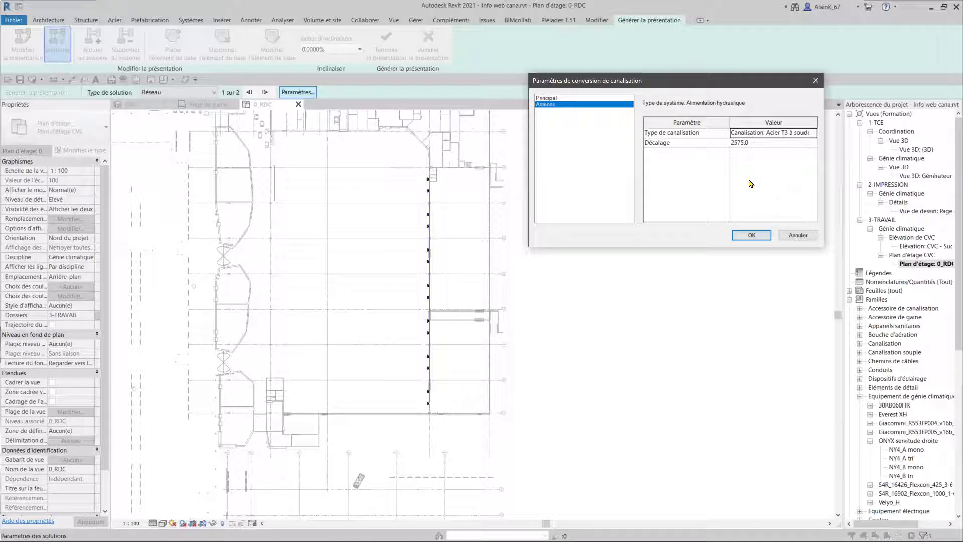
pyautogui.click(753, 234)
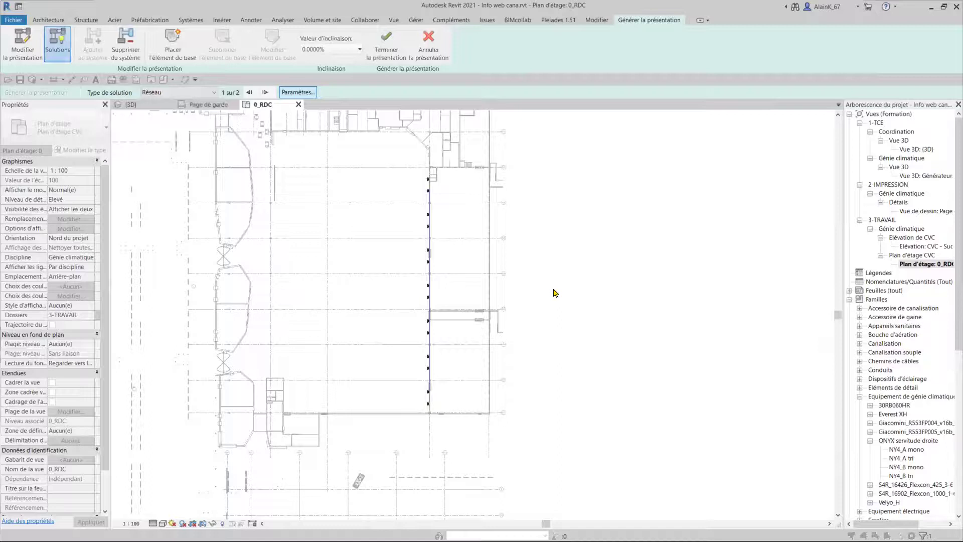
# Step: Browse the routing solutions and switch the solution type to Périmètre
pyautogui.scroll(2, 411, 335)
pyautogui.scroll(2, 441, 333)
pyautogui.scroll(2, 440, 334)
pyautogui.scroll(2, 440, 335)
pyautogui.scroll(1, 533, 326)
pyautogui.scroll(1, 541, 327)
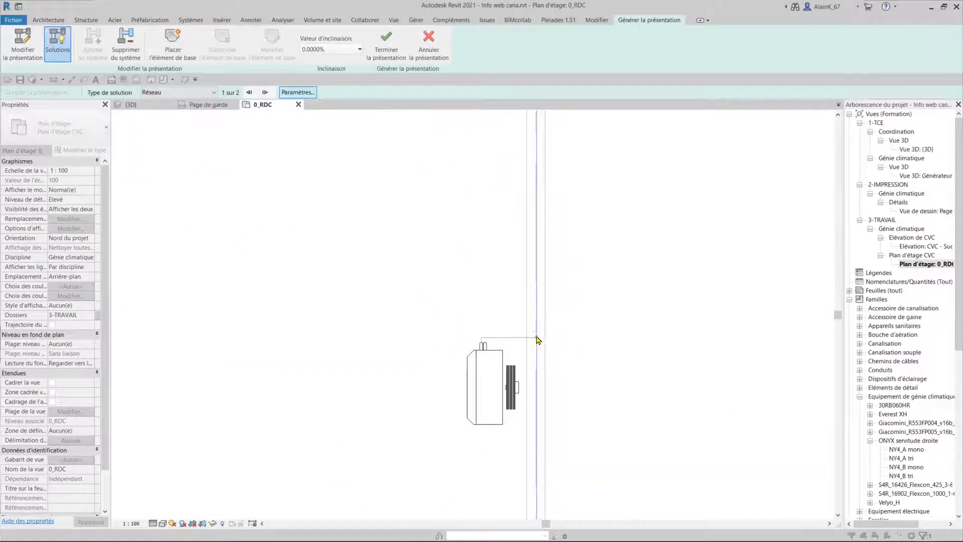
pyautogui.scroll(-1, 447, 316)
pyautogui.scroll(-1, 400, 304)
pyautogui.scroll(-1, 400, 304)
pyautogui.scroll(-1, 400, 303)
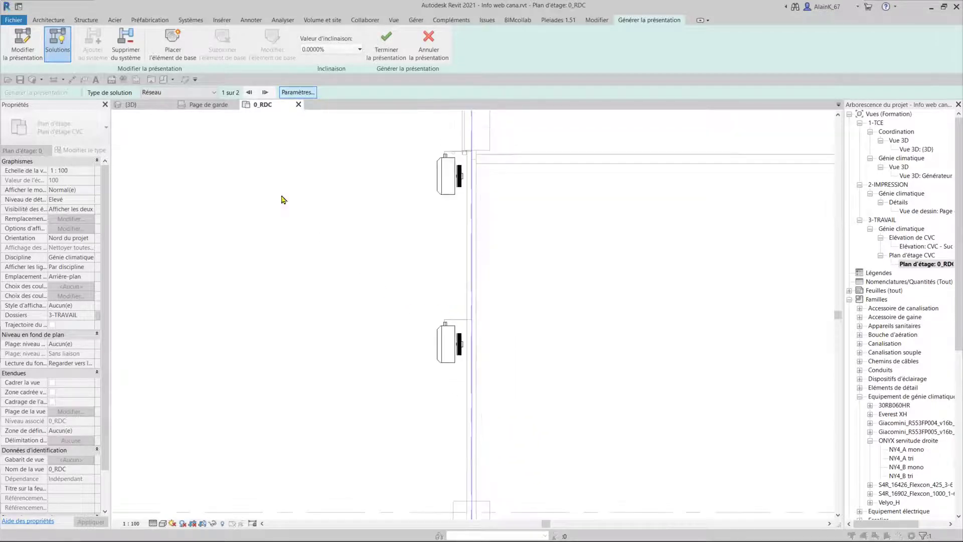
pyautogui.click(265, 92)
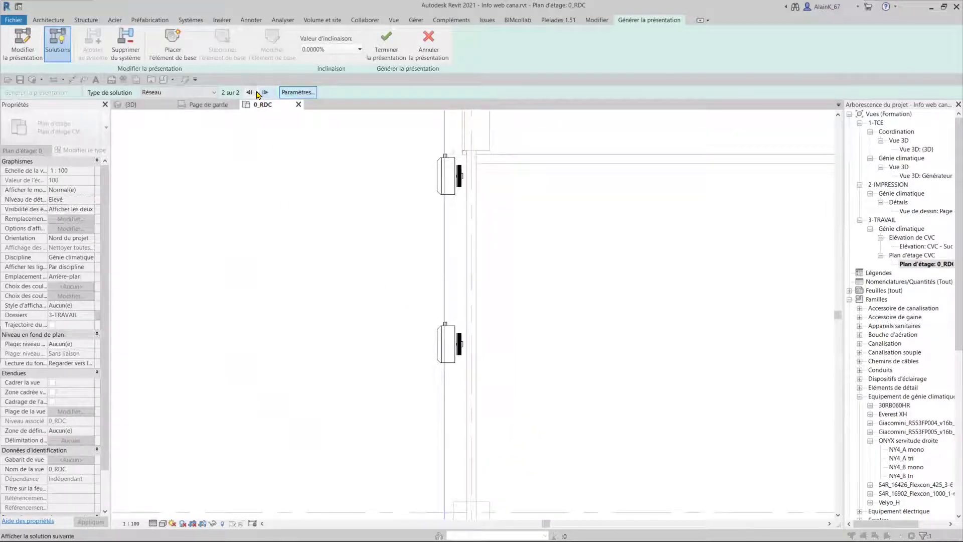
pyautogui.click(249, 92)
pyautogui.click(213, 93)
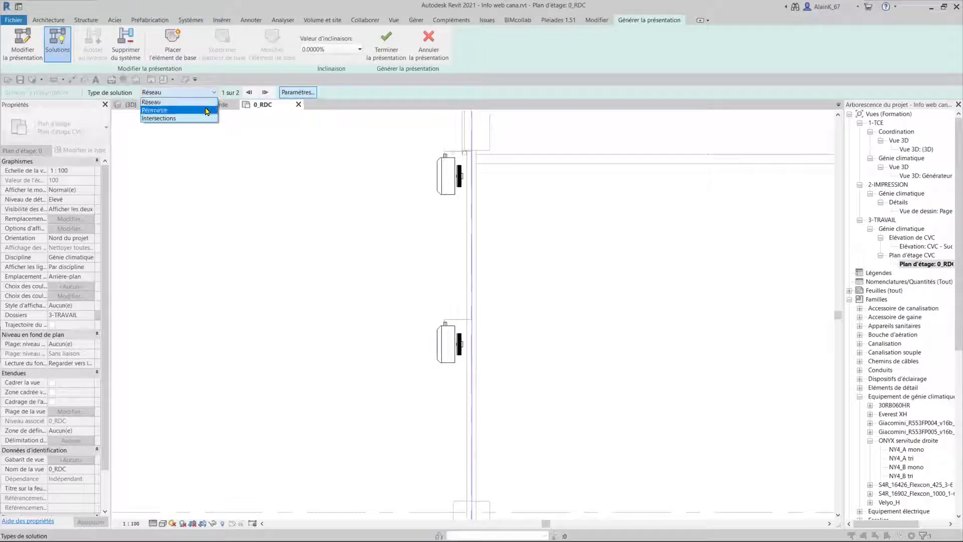
pyautogui.click(207, 110)
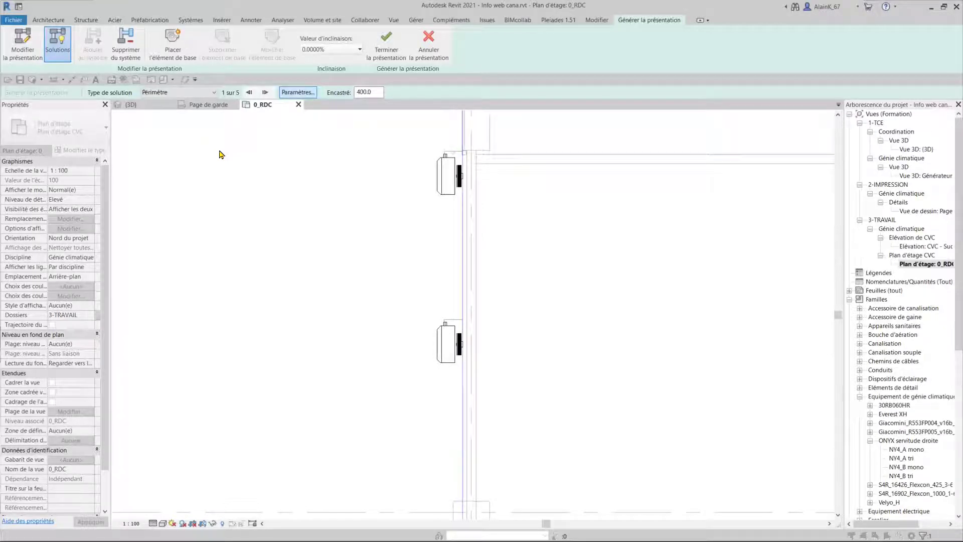
# Step: Review the Périmètre layout along the outdoor units and set the Encastré inset to 400.0
pyautogui.scroll(-1, 241, 192)
pyautogui.scroll(-1, 251, 201)
pyautogui.scroll(-1, 255, 205)
pyautogui.scroll(-1, 261, 218)
pyautogui.scroll(-1, 270, 234)
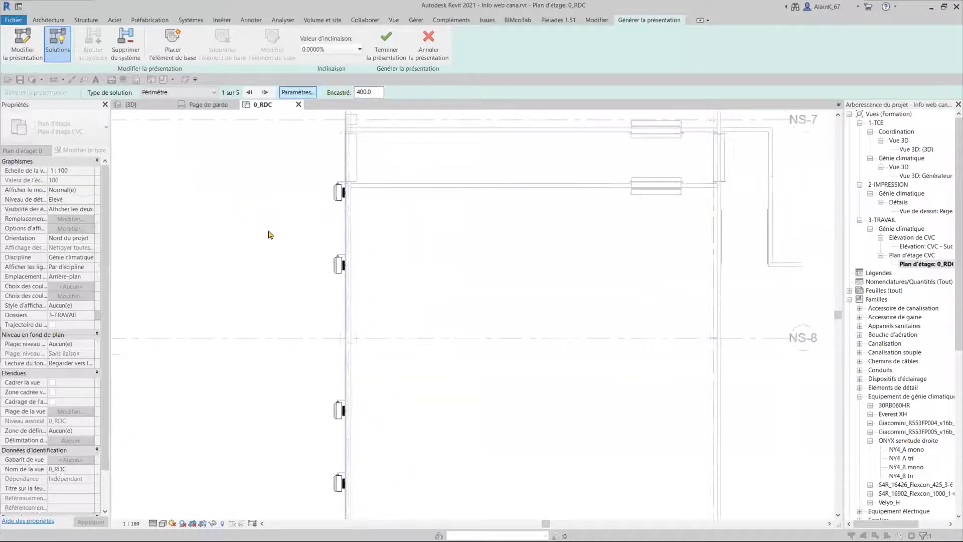
pyautogui.scroll(-1, 269, 234)
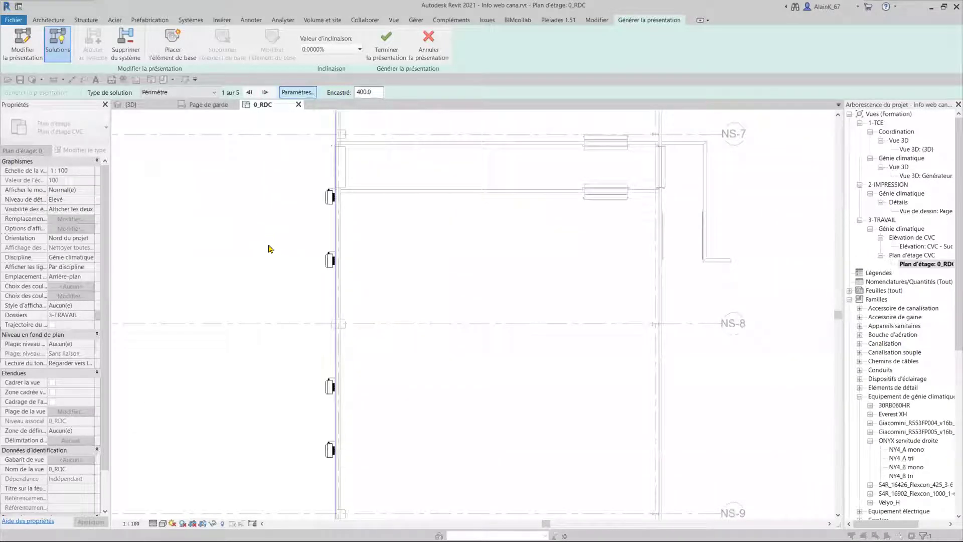
pyautogui.scroll(1, 324, 271)
pyautogui.scroll(1, 324, 271)
pyautogui.scroll(1, 325, 271)
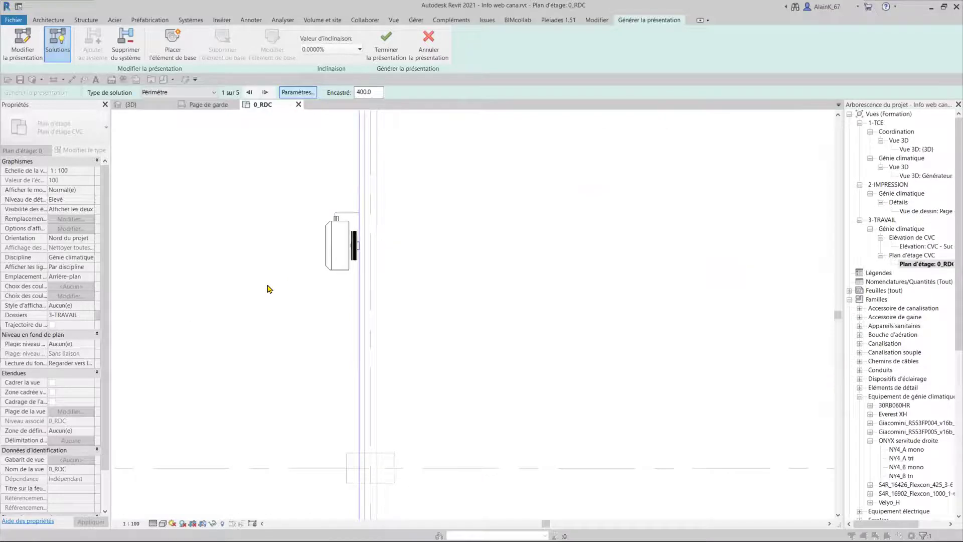
pyautogui.scroll(-1, 267, 287)
pyautogui.scroll(-3, 270, 289)
pyautogui.scroll(1, 283, 295)
pyautogui.scroll(2, 301, 294)
pyautogui.scroll(-1, 267, 294)
pyautogui.scroll(-1, 237, 298)
pyautogui.scroll(-2, 238, 298)
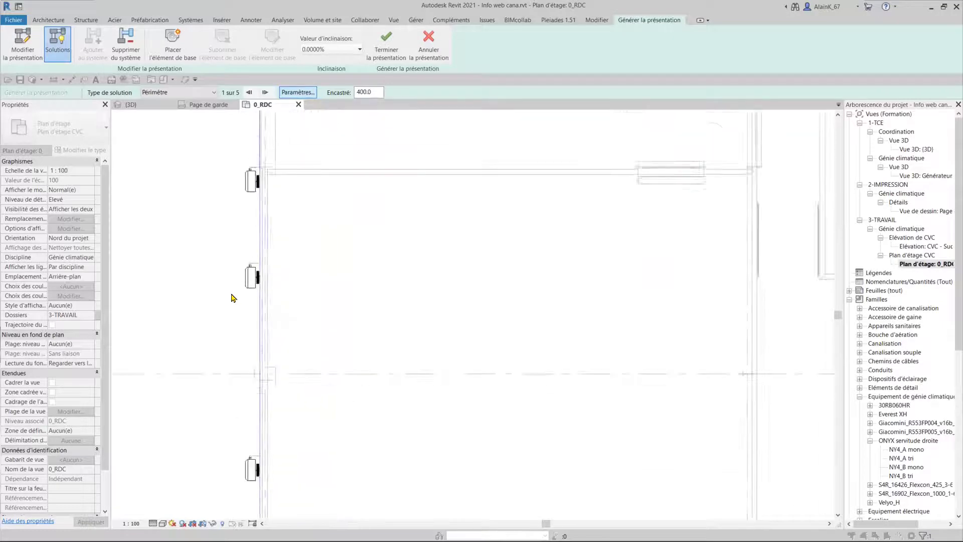
pyautogui.moveTo(265, 295); pyautogui.dragTo(428, 276, button='middle')
pyautogui.scroll(-1, 383, 304)
pyautogui.scroll(-2, 383, 305)
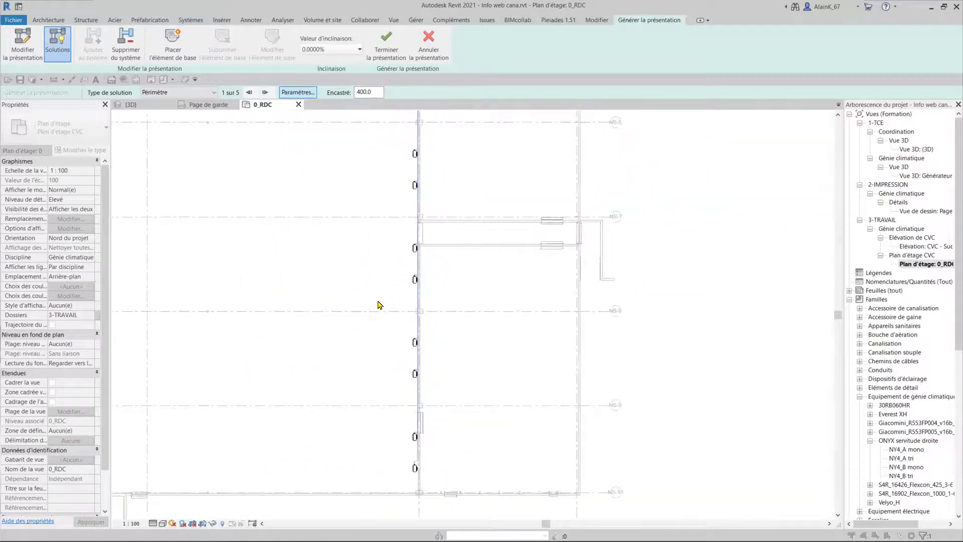
pyautogui.doubleClick(369, 92)
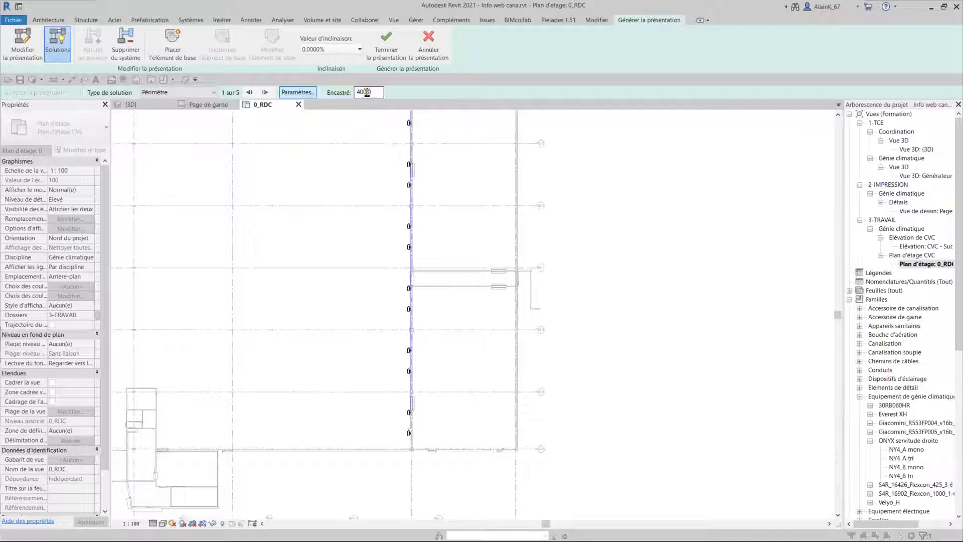
pyautogui.write('400')
pyautogui.press('Return')
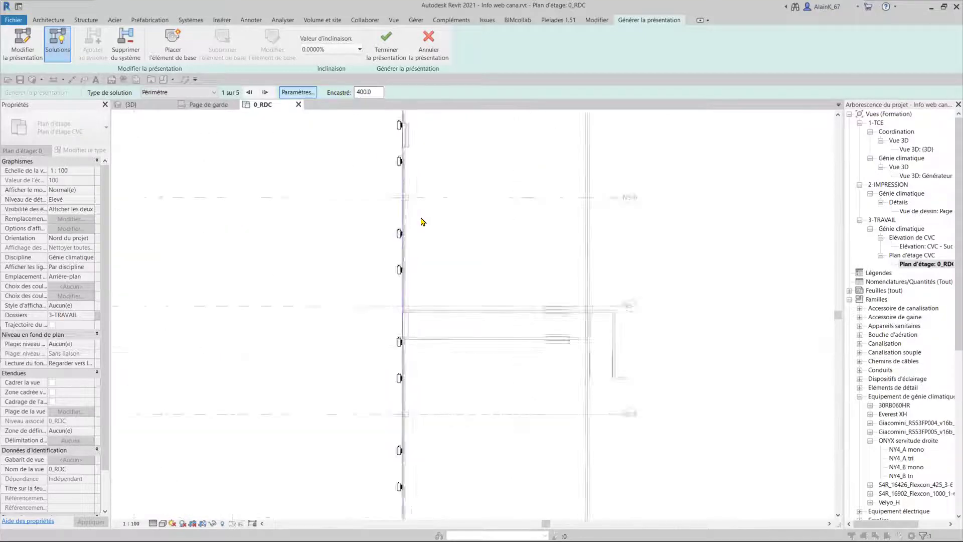
# Step: Recommit the 400.0 inset and finish the layout using Périmètre solution 1 of 5
pyautogui.scroll(5, 361, 217)
pyautogui.doubleClick(365, 92)
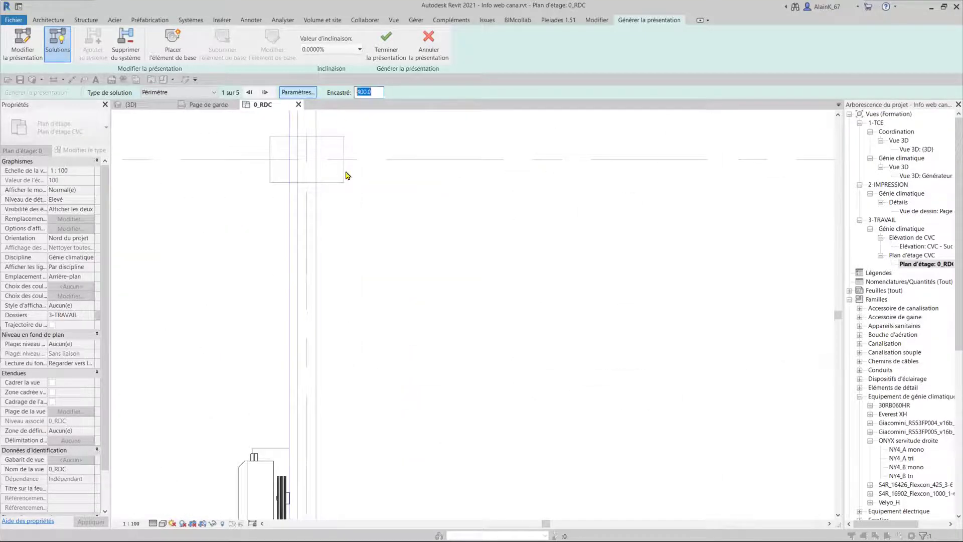
pyautogui.press('Return')
pyautogui.scroll(-2, 234, 290)
pyautogui.scroll(-2, 233, 290)
pyautogui.moveTo(234, 290)
pyautogui.mouseDown(button='middle')
pyautogui.moveTo(299, 288)
pyautogui.moveTo(455, 246)
pyautogui.mouseUp(button='middle')
pyautogui.scroll(-2, 455, 246)
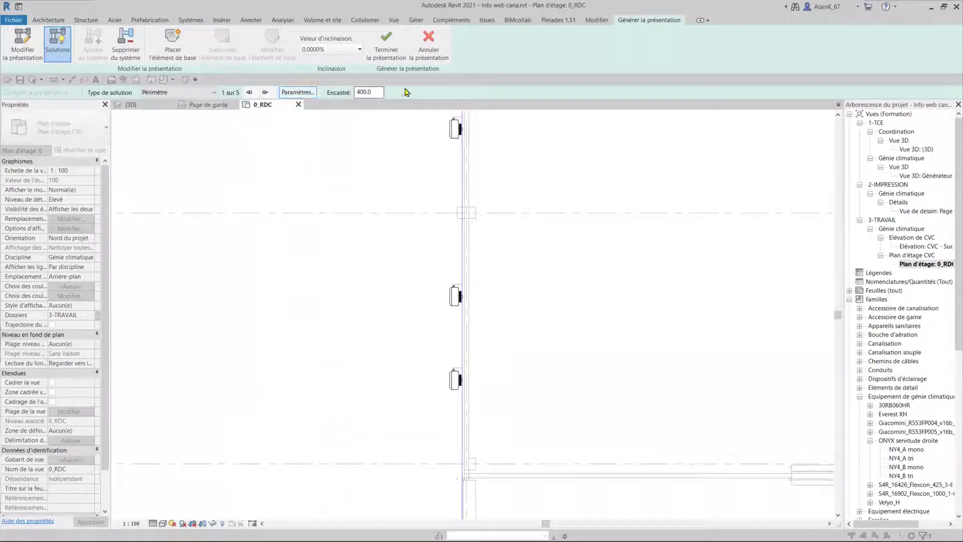
pyautogui.click(386, 44)
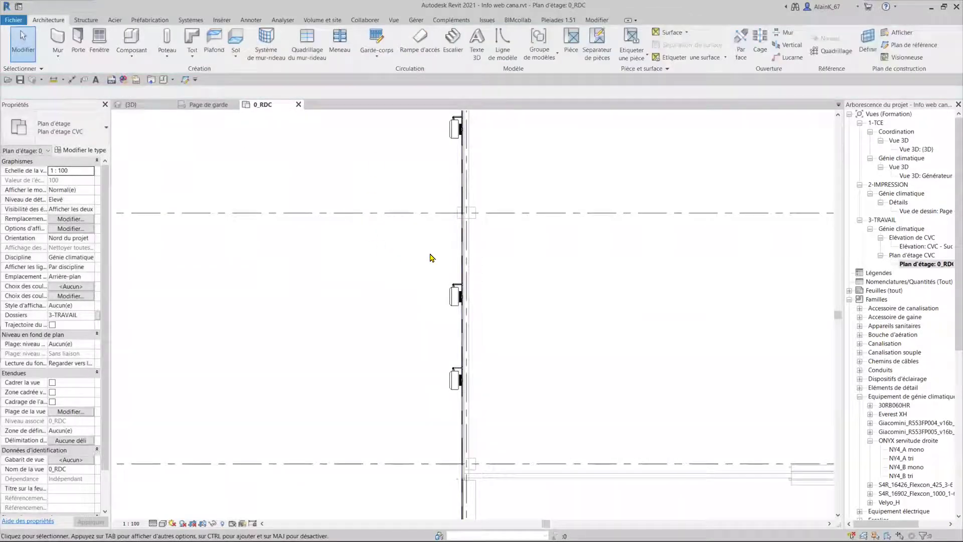
# Step: Inspect the CA1 pipes in the Générateurs 3D view, then go back to the 0_RDC plan
pyautogui.scroll(2, 448, 262)
pyautogui.scroll(2, 448, 262)
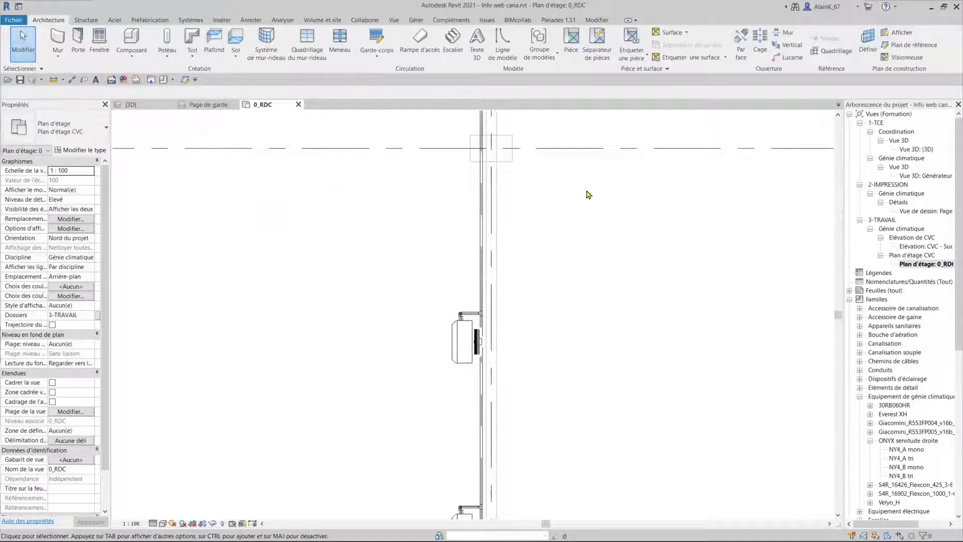
pyautogui.doubleClick(918, 177)
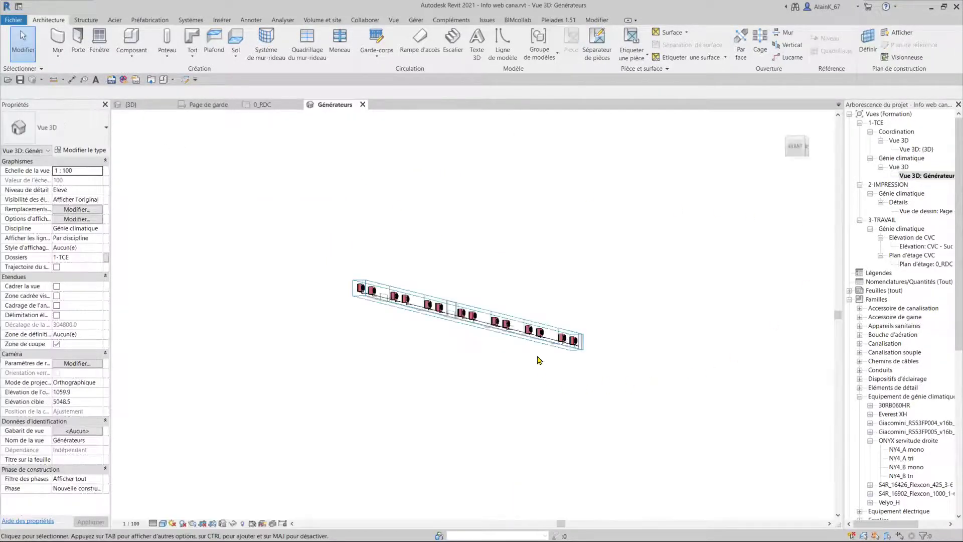
pyautogui.scroll(1, 459, 394)
pyautogui.scroll(1, 442, 387)
pyautogui.scroll(1, 406, 314)
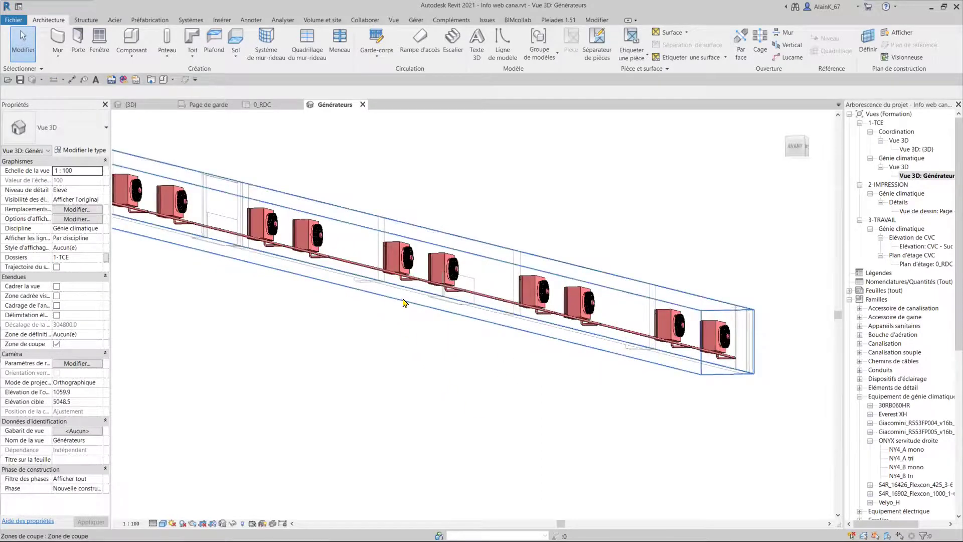
pyautogui.scroll(2, 430, 301)
pyautogui.scroll(1, 431, 303)
pyautogui.scroll(-3, 437, 281)
pyautogui.scroll(-3, 406, 292)
pyautogui.scroll(-2, 383, 368)
pyautogui.moveTo(382, 367)
pyautogui.keyDown('shift'); pyautogui.mouseDown(button='middle')
pyautogui.moveTo(441, 404)
pyautogui.moveTo(415, 372)
pyautogui.mouseUp(button='middle'); pyautogui.keyUp('shift')
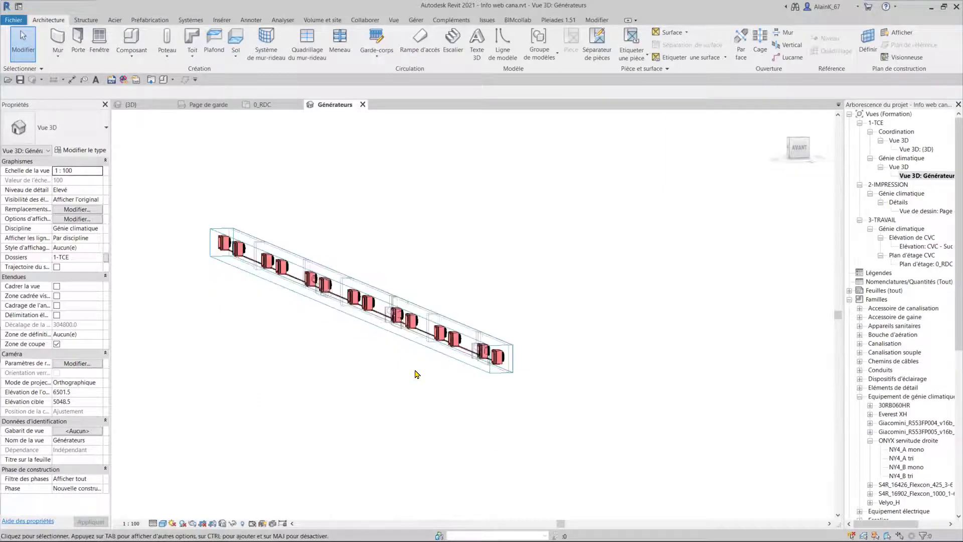
pyautogui.click(276, 106)
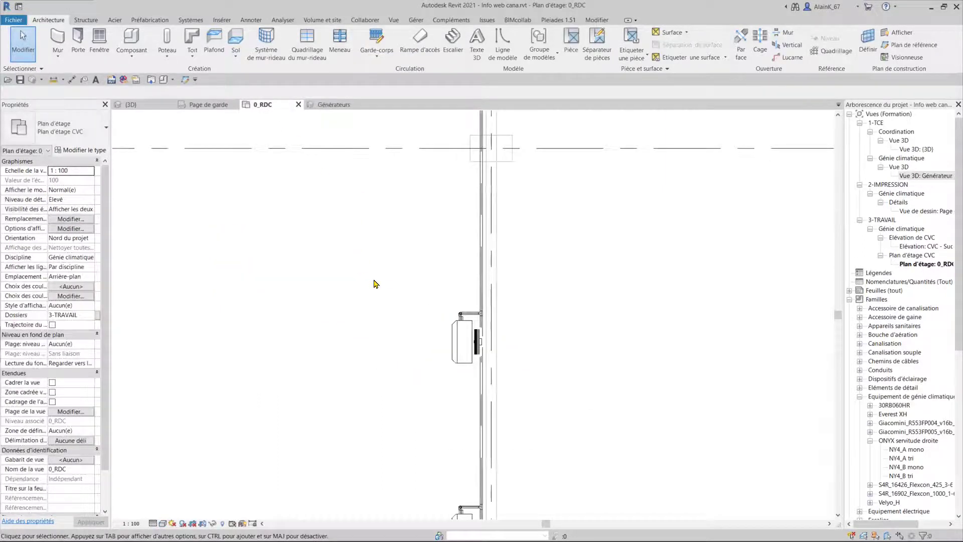
# Step: Select the 14 outdoor units, filtering out pipes to keep only Equipement de génie climatique
pyautogui.scroll(-2, 373, 284)
pyautogui.scroll(-2, 376, 289)
pyautogui.scroll(-2, 377, 291)
pyautogui.scroll(-2, 376, 297)
pyautogui.scroll(-2, 466, 324)
pyautogui.scroll(-1, 498, 333)
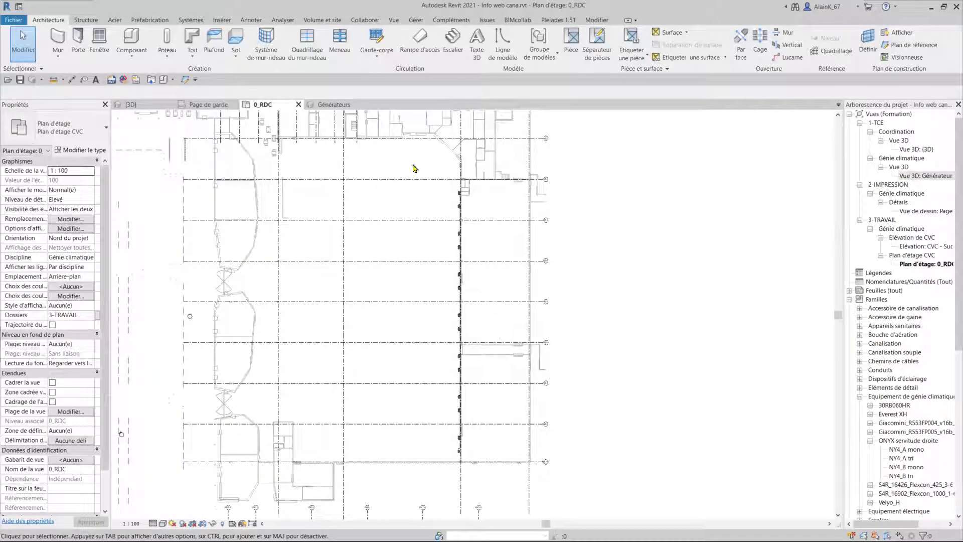
pyautogui.moveTo(411, 155); pyautogui.dragTo(508, 475)
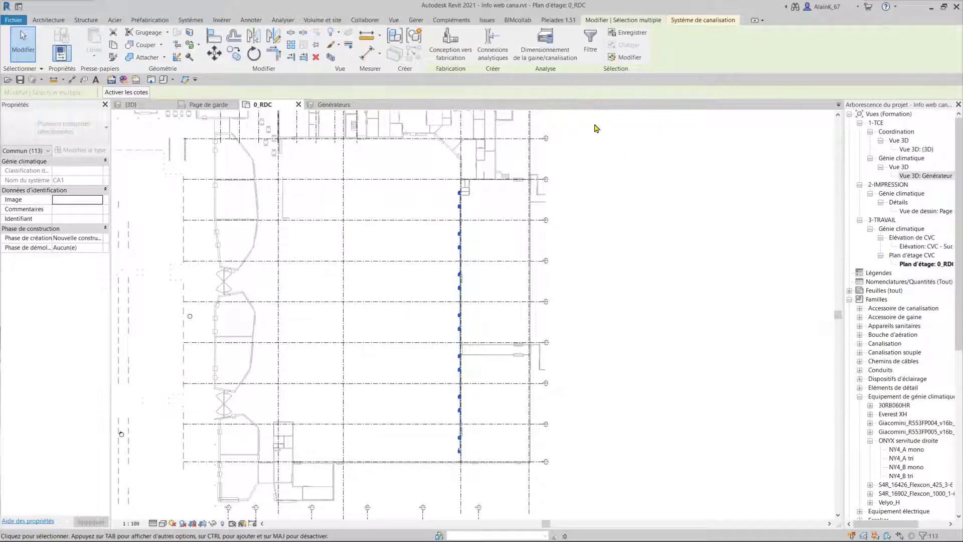
pyautogui.click(591, 45)
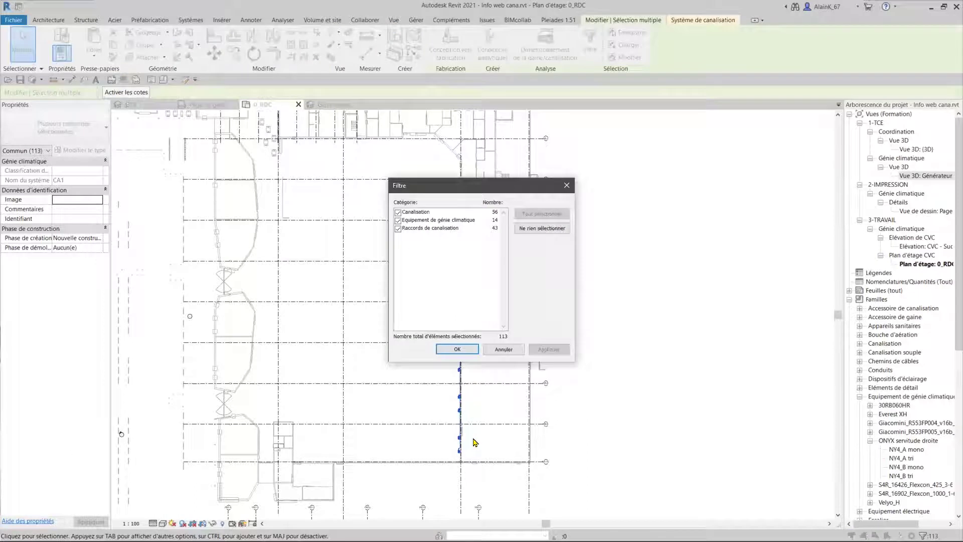
pyautogui.click(399, 212)
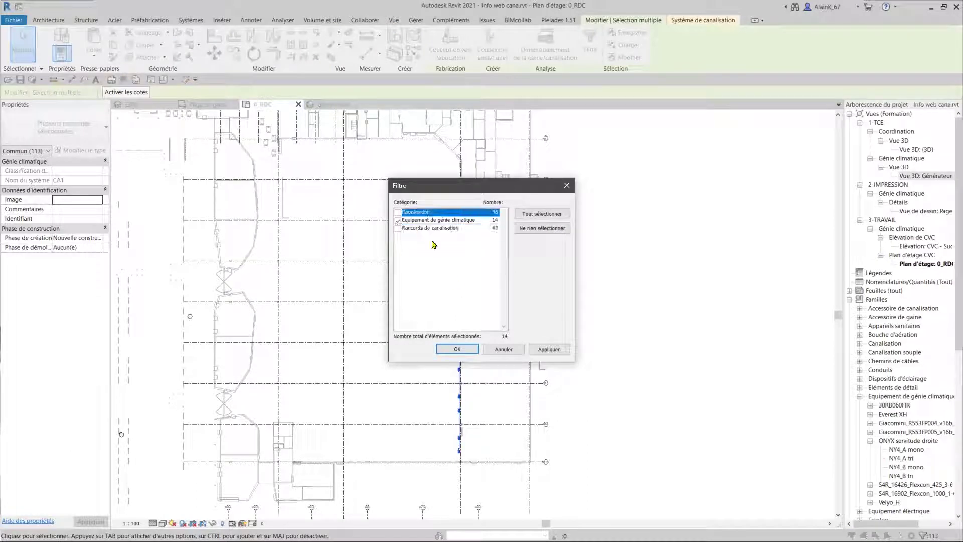
pyautogui.click(457, 350)
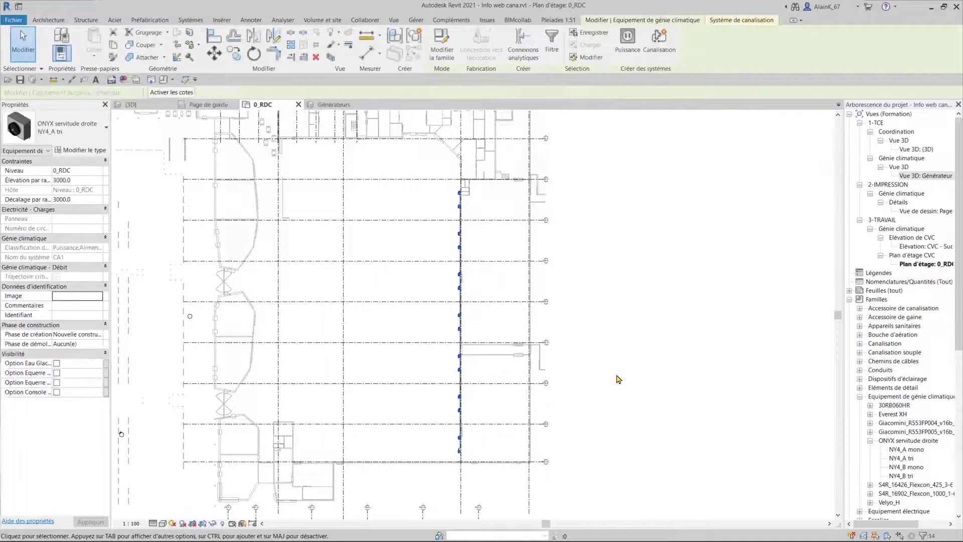
# Step: Create a Chauffage retour piping system named CR1 from the selected units
pyautogui.click(659, 45)
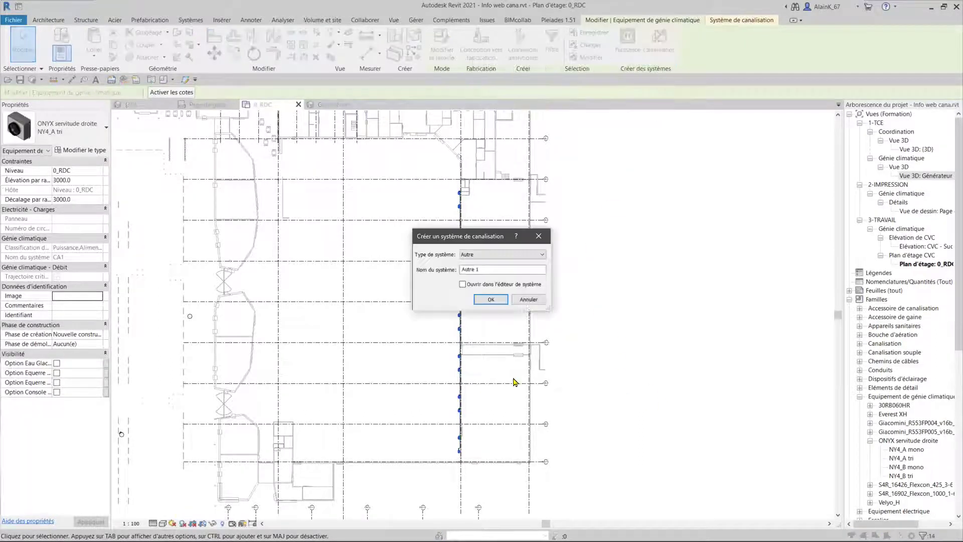
pyautogui.click(522, 255)
pyautogui.click(518, 269)
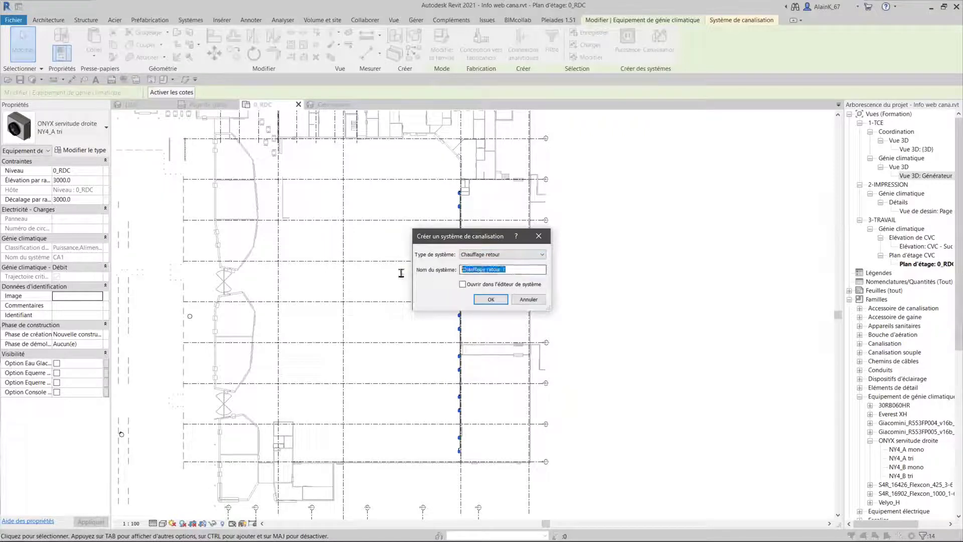
pyautogui.write('CR1')
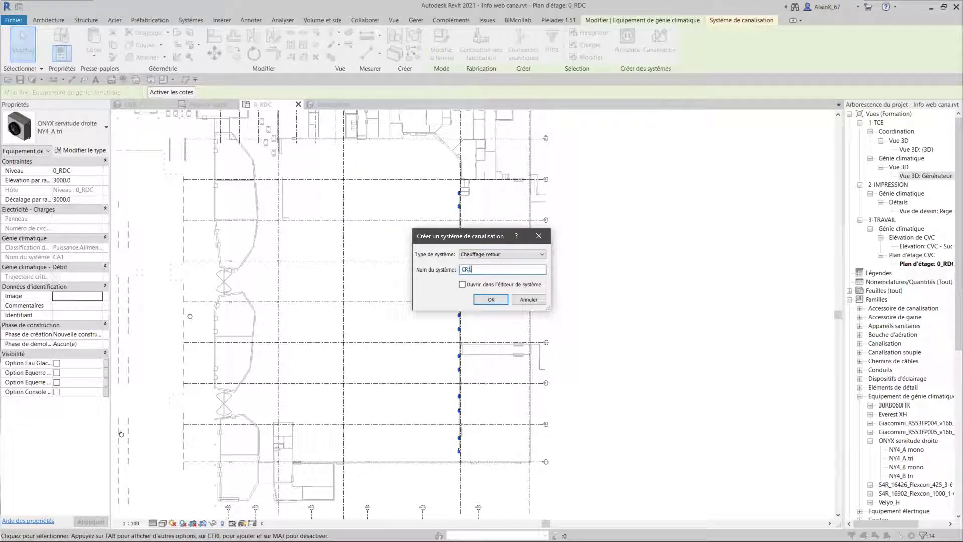
pyautogui.click(491, 300)
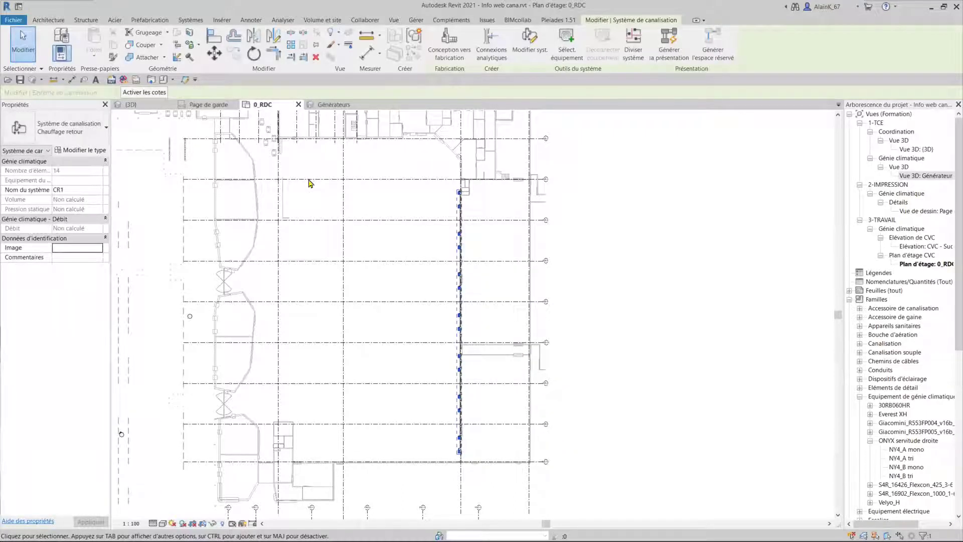
# Step: Start the CR1 auto-layout, keeping Acier T3 à souder pipe at a 2525.0 offset
pyautogui.click(670, 43)
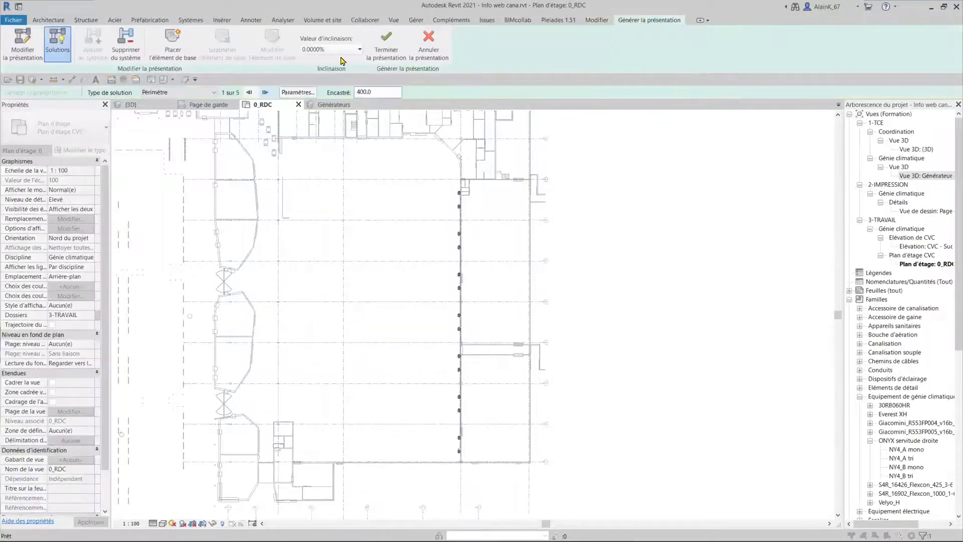
pyautogui.click(298, 91)
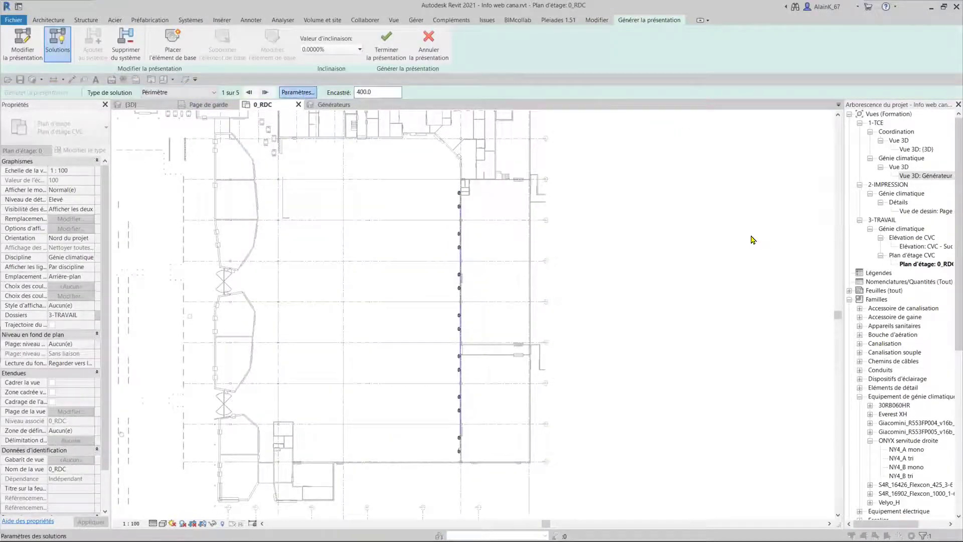
pyautogui.click(762, 143)
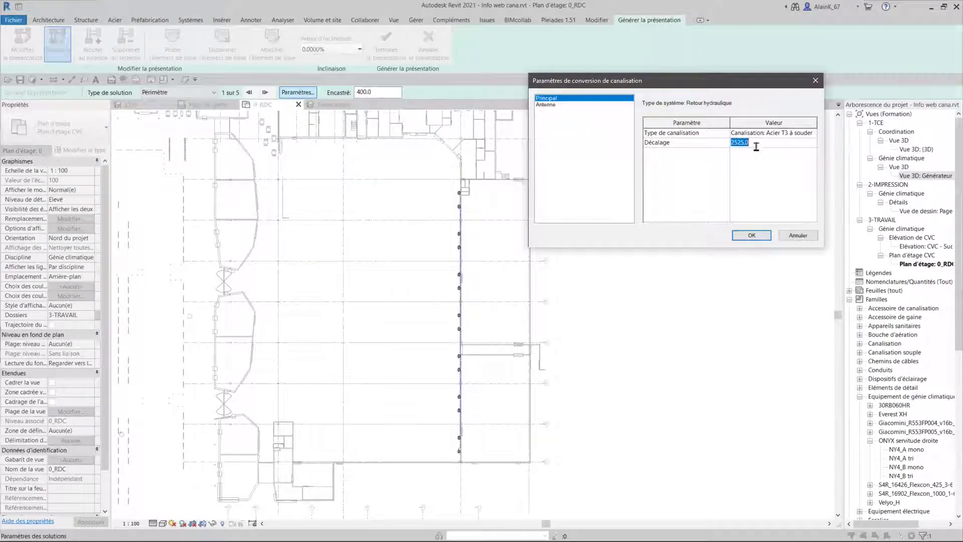
pyautogui.click(547, 106)
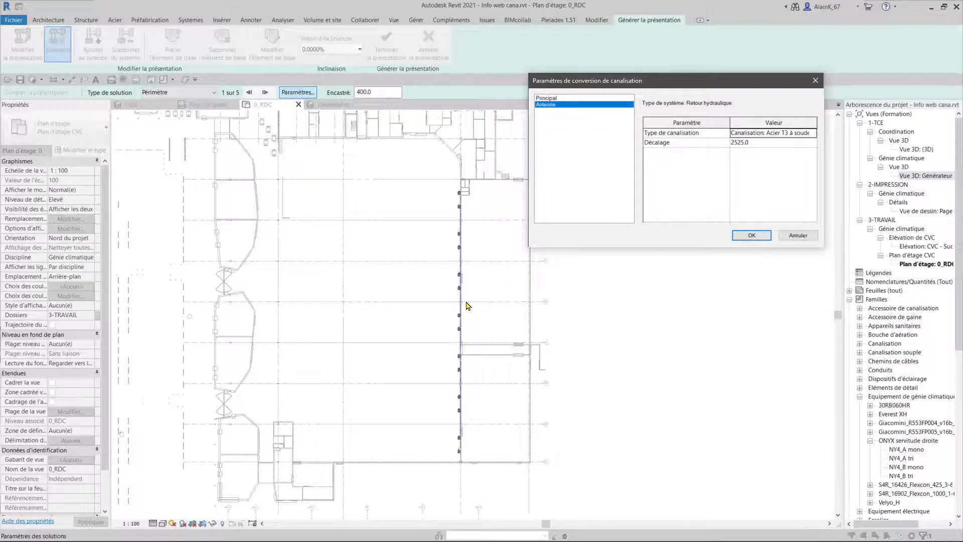
pyautogui.click(755, 236)
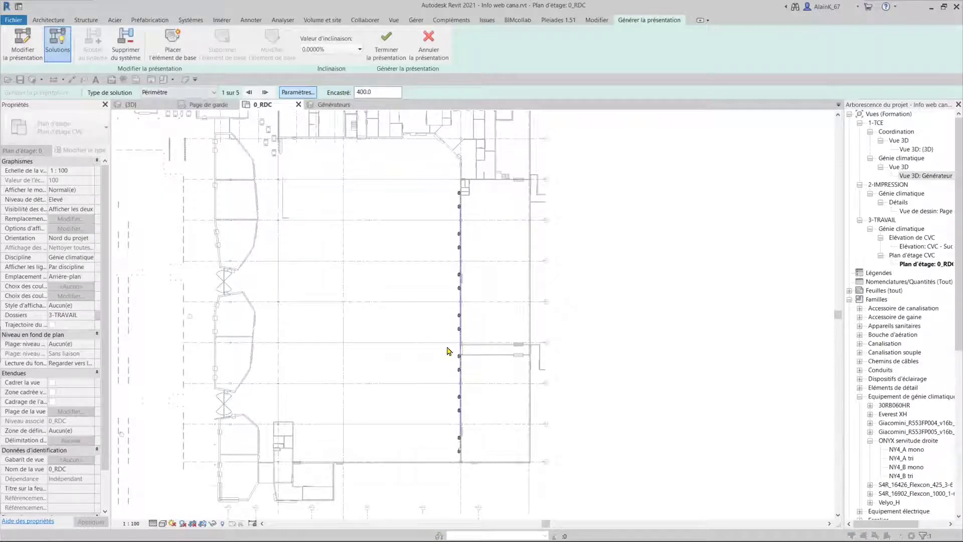
# Step: Finish the CR1 Périmètre layout with its 400.0 inset
pyautogui.scroll(2, 446, 350)
pyautogui.scroll(2, 439, 346)
pyautogui.scroll(2, 439, 344)
pyautogui.scroll(2, 437, 344)
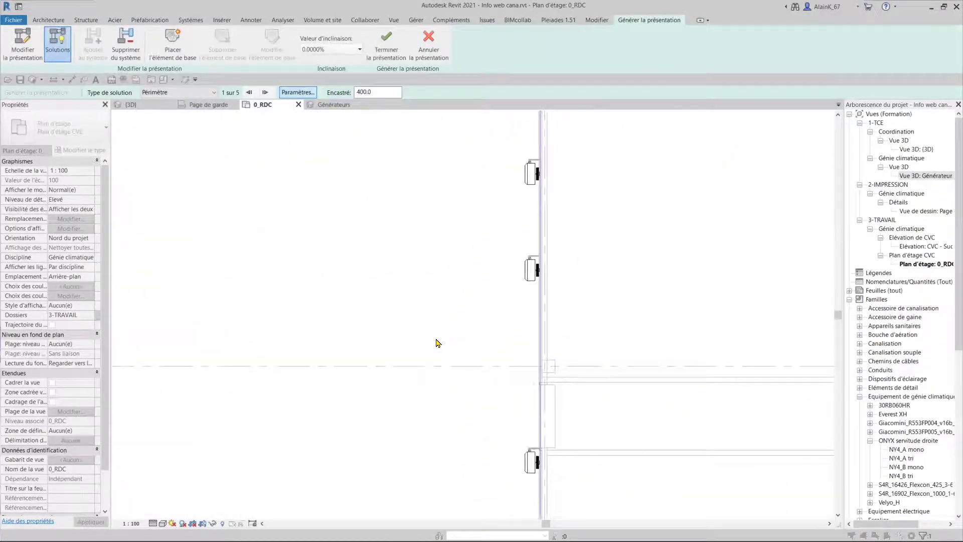
pyautogui.scroll(2, 436, 341)
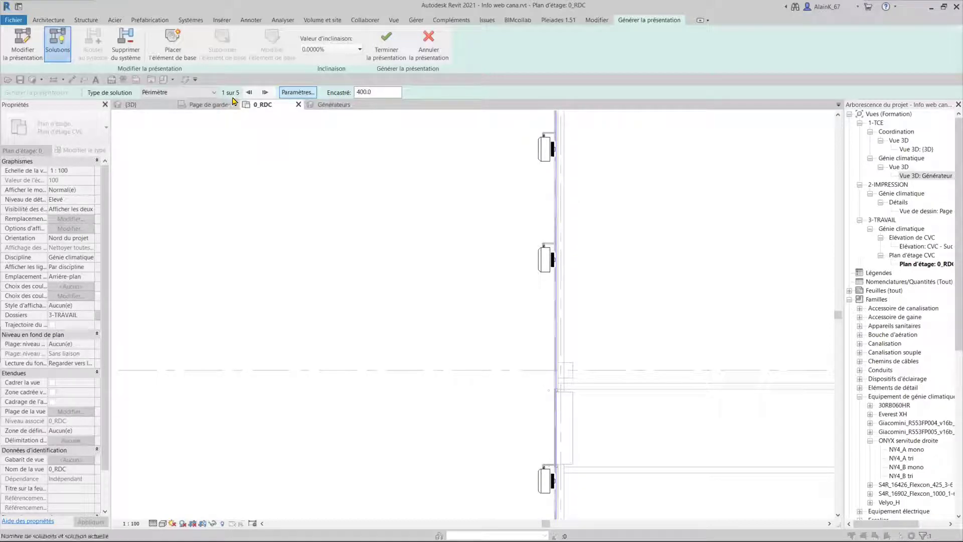
pyautogui.scroll(2, 543, 266)
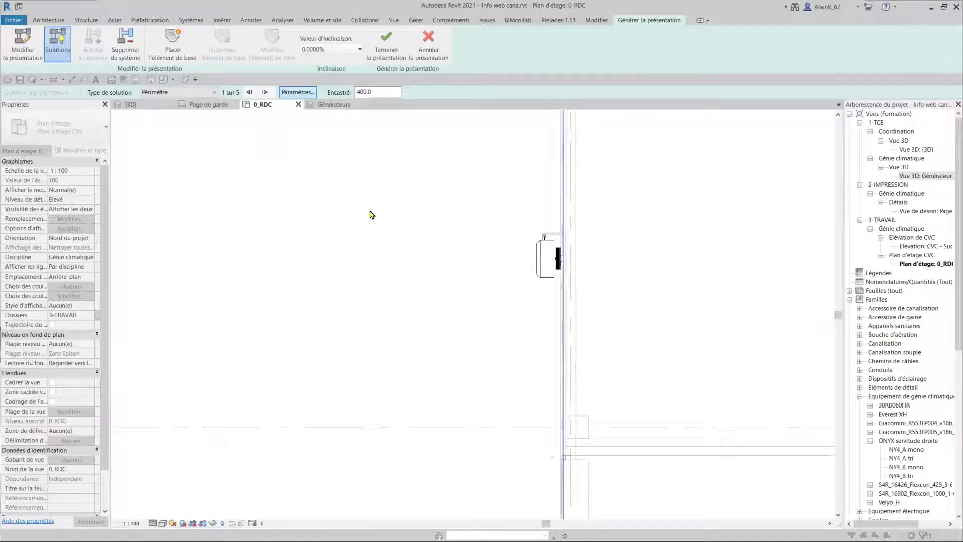
pyautogui.click(391, 63)
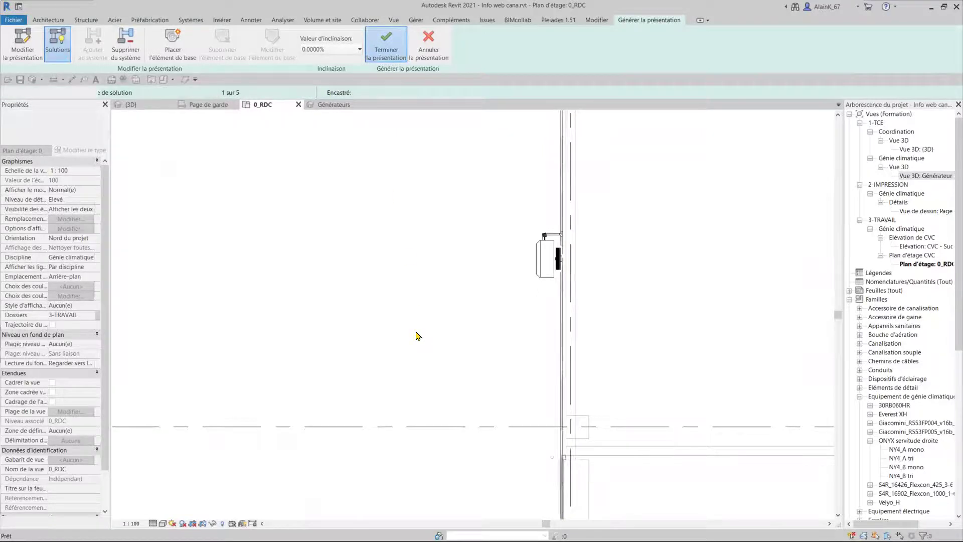
pyautogui.scroll(-1, 415, 332)
# Step: In the Générateurs 3D view, zoom and orbit to a unit's return pipe connection
pyautogui.click(331, 104)
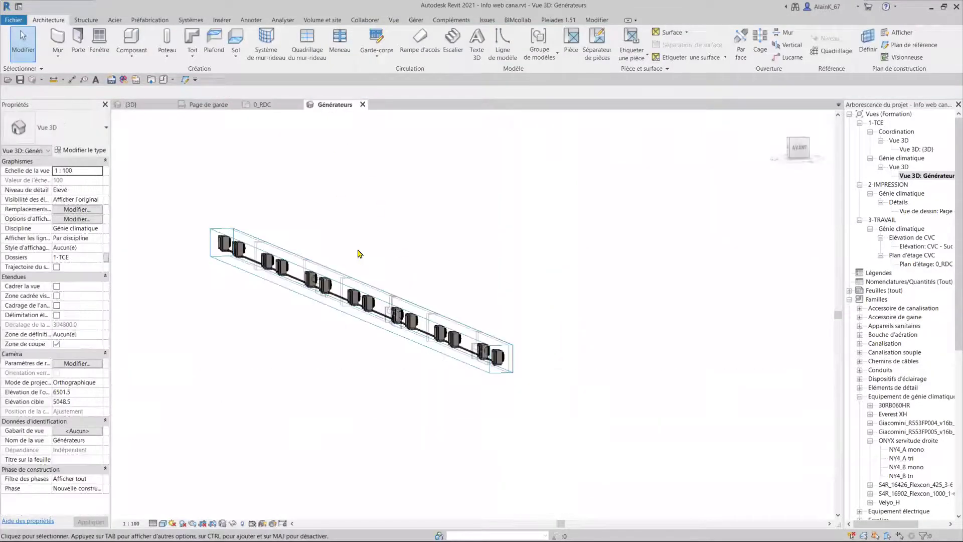
pyautogui.scroll(1, 476, 354)
pyautogui.scroll(2, 455, 346)
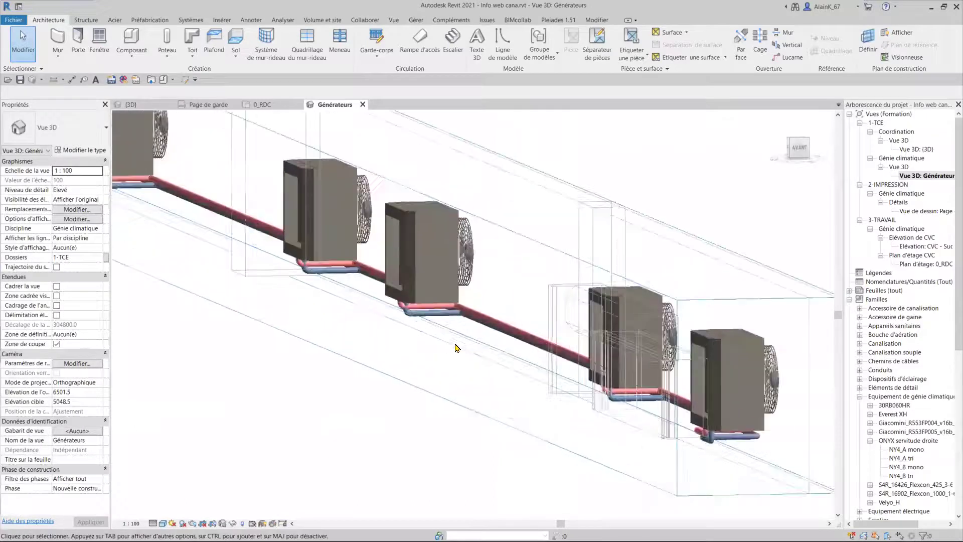
pyautogui.scroll(2, 456, 347)
pyautogui.scroll(1, 456, 347)
pyautogui.scroll(-2, 420, 377)
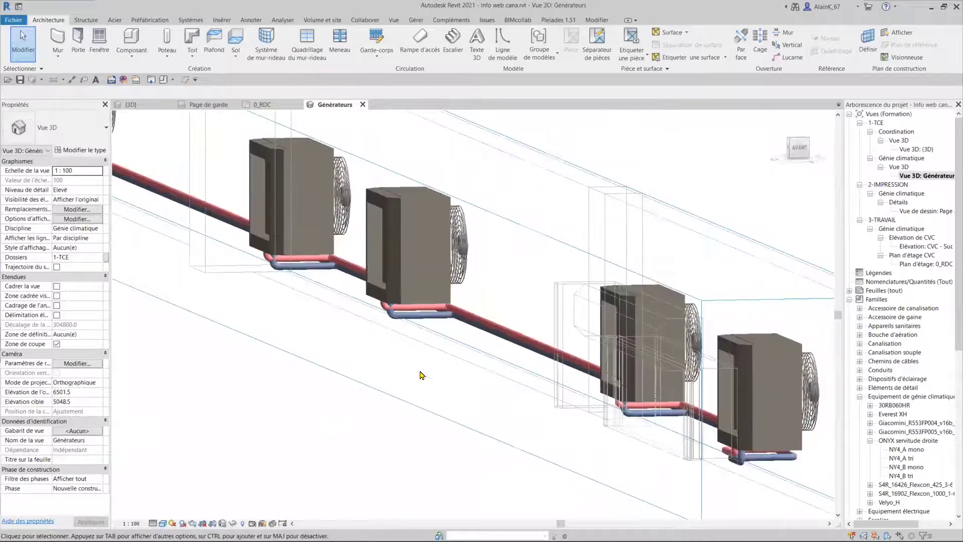
pyautogui.scroll(1, 430, 417)
pyautogui.scroll(1, 430, 387)
pyautogui.scroll(-2, 429, 387)
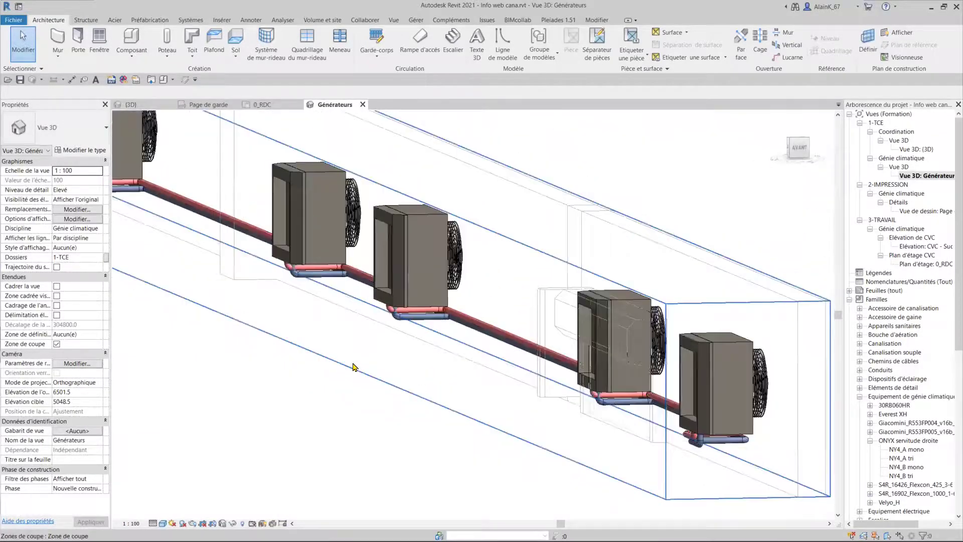
pyautogui.scroll(2, 430, 407)
pyautogui.moveTo(430, 406)
pyautogui.keyDown('shift'); pyautogui.mouseDown(button='middle')
pyautogui.moveTo(351, 361)
pyautogui.moveTo(389, 372)
pyautogui.moveTo(415, 360)
pyautogui.mouseUp(button='middle'); pyautogui.keyUp('shift')
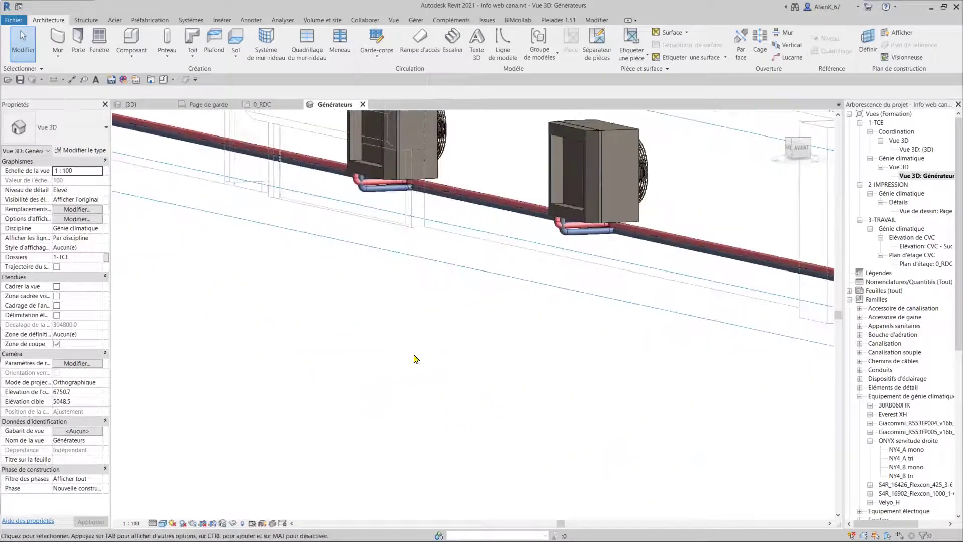
pyautogui.moveTo(512, 344)
pyautogui.keyDown('shift'); pyautogui.mouseDown(button='middle')
pyautogui.moveTo(393, 413)
pyautogui.moveTo(463, 317)
pyautogui.mouseUp(button='middle'); pyautogui.keyUp('shift')
pyautogui.scroll(2, 427, 328)
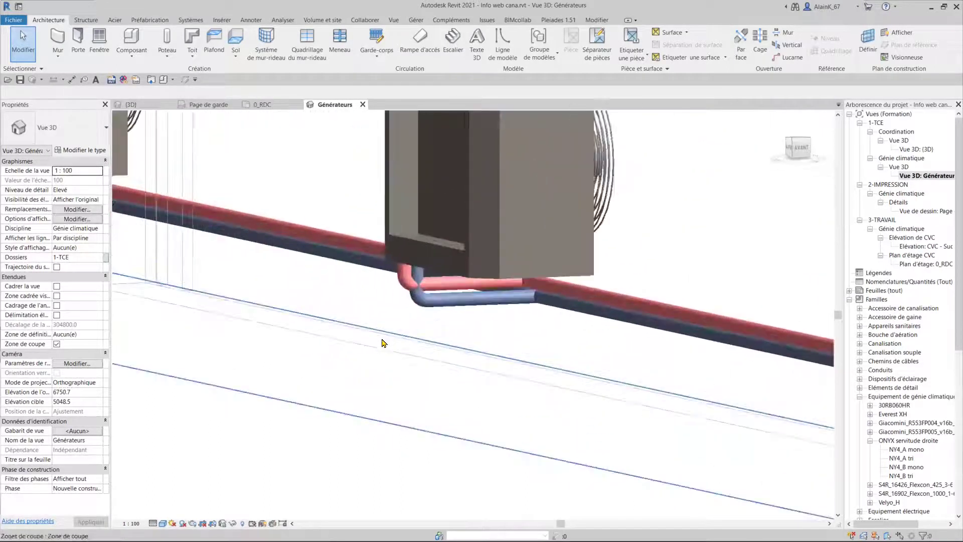
pyautogui.scroll(-2, 306, 367)
pyautogui.moveTo(301, 372); pyautogui.dragTo(344, 383, button='middle')
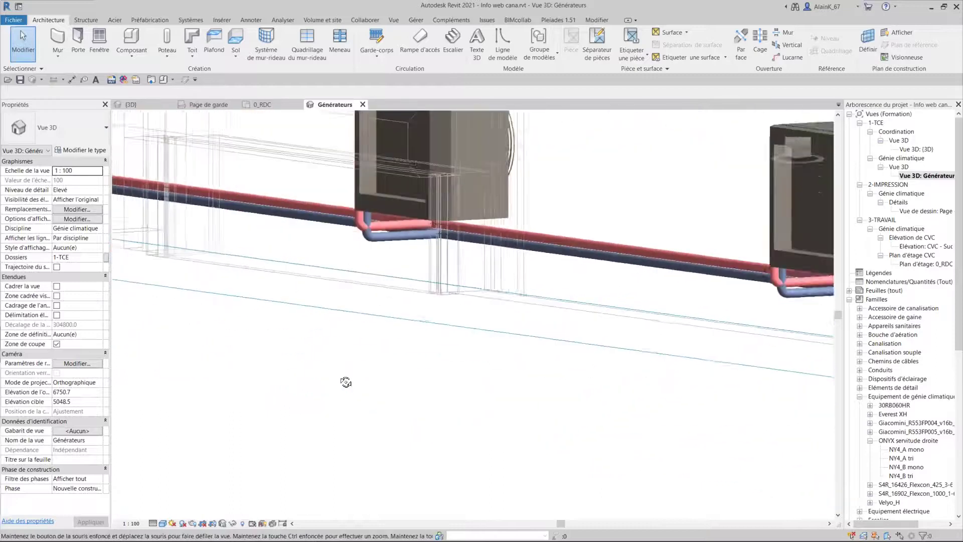
pyautogui.scroll(2, 391, 308)
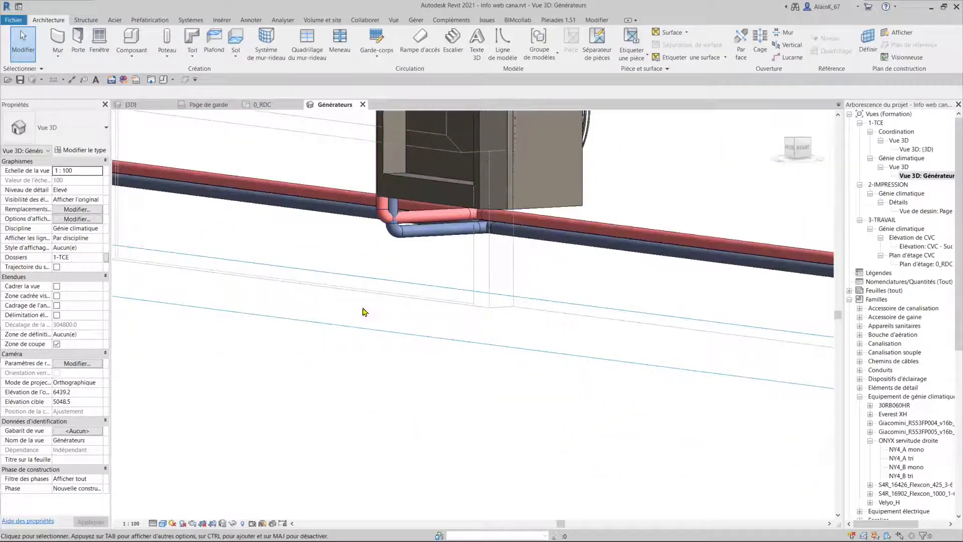
pyautogui.scroll(-2, 366, 312)
pyautogui.scroll(-2, 338, 281)
pyautogui.scroll(1, 426, 351)
pyautogui.scroll(1, 394, 344)
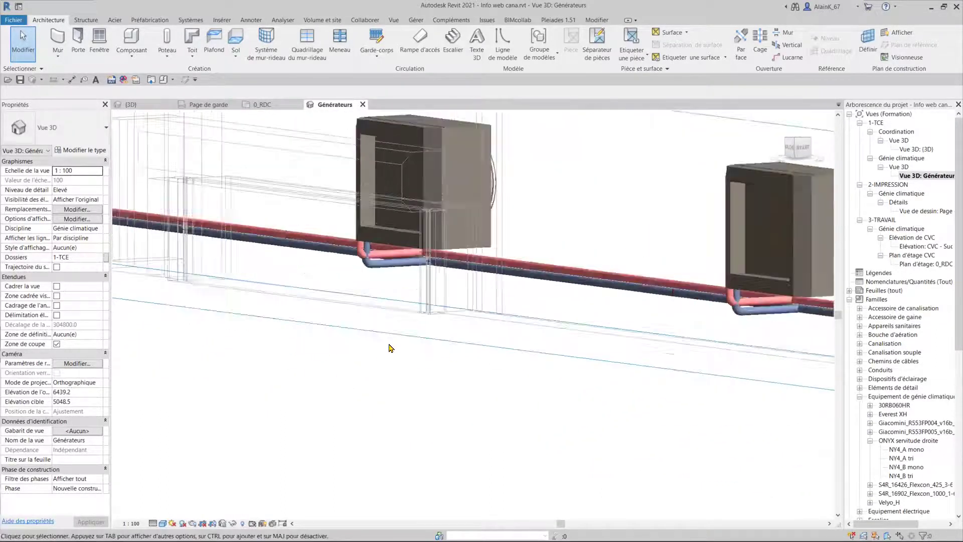
pyautogui.scroll(-2, 440, 361)
pyautogui.scroll(-1, 337, 423)
pyautogui.scroll(1, 480, 371)
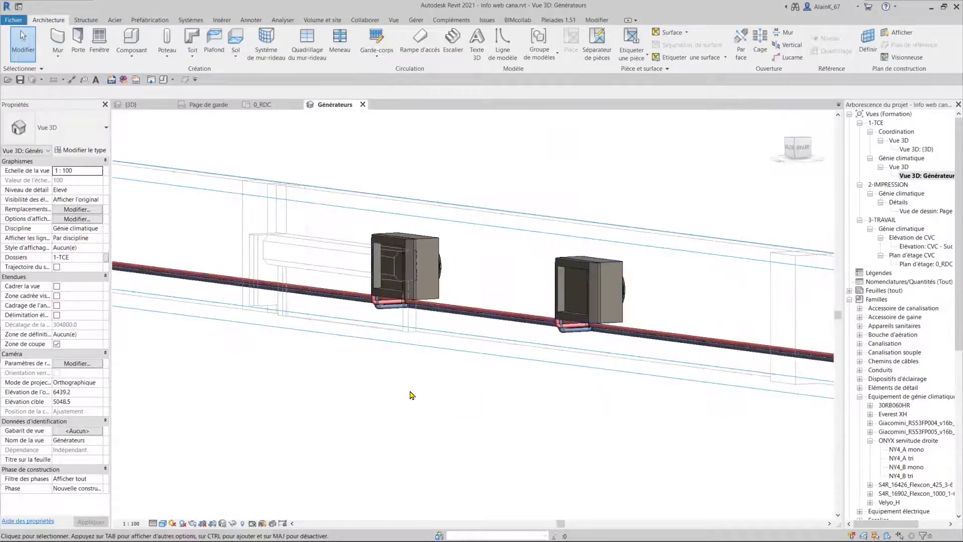
pyautogui.moveTo(375, 391)
pyautogui.keyDown('shift'); pyautogui.mouseDown(button='middle')
pyautogui.moveTo(522, 419)
pyautogui.moveTo(495, 423)
pyautogui.moveTo(556, 384)
pyautogui.moveTo(426, 376)
pyautogui.moveTo(481, 354)
pyautogui.moveTo(624, 254)
pyautogui.moveTo(619, 362)
pyautogui.moveTo(632, 366)
pyautogui.moveTo(639, 318)
pyautogui.mouseUp(button='middle'); pyautogui.keyUp('shift')
pyautogui.scroll(3, 624, 254)
pyautogui.scroll(2, 636, 210)
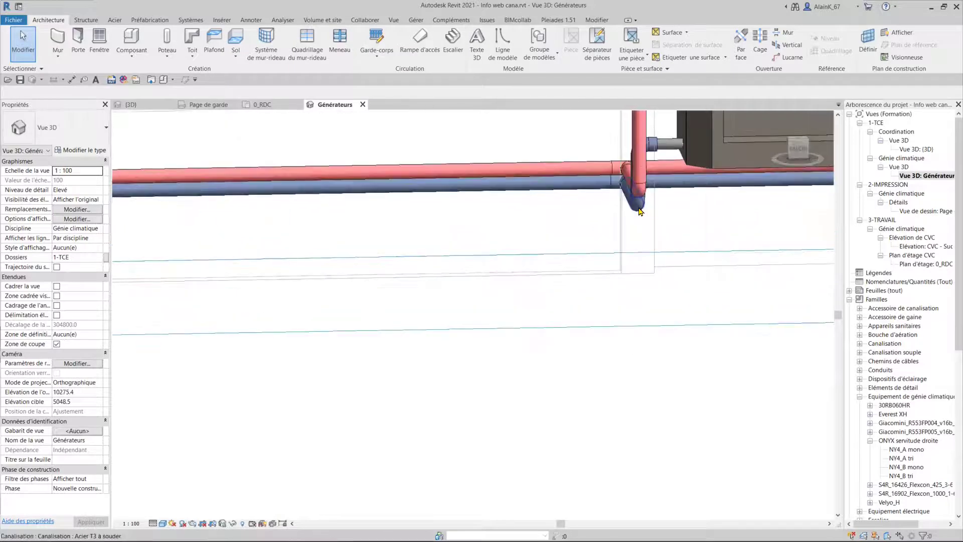
# Step: Shift the unit's vertical blue CR1 return pipe slightly left and check the result
pyautogui.click(640, 210)
pyautogui.moveTo(643, 210); pyautogui.dragTo(644, 209)
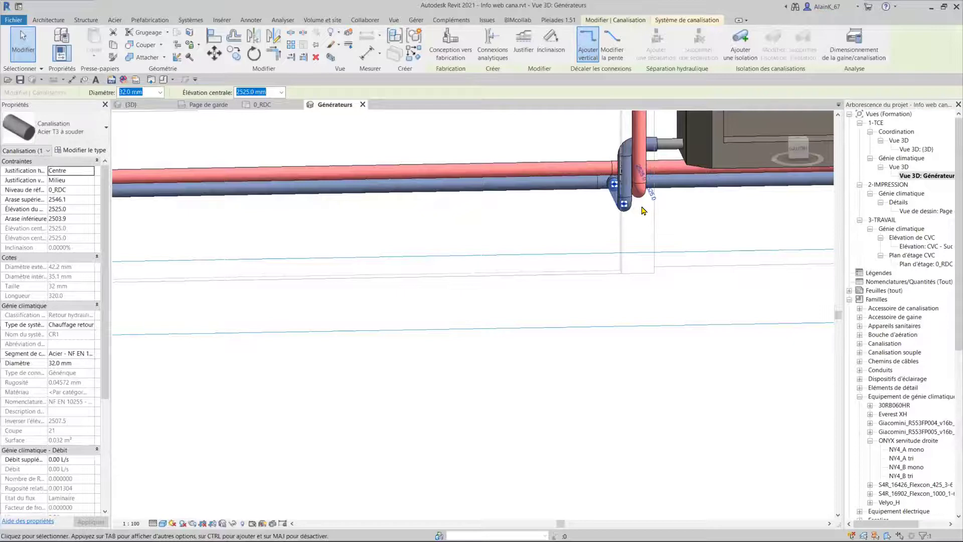
pyautogui.press('Left')
pyautogui.press('Left')
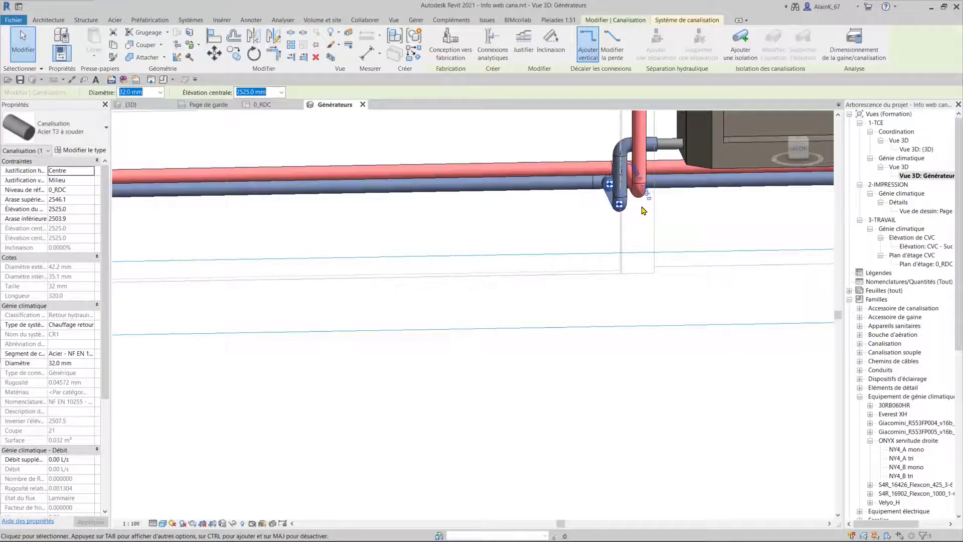
pyautogui.press('Escape')
pyautogui.moveTo(630, 282)
pyautogui.keyDown('shift'); pyautogui.mouseDown(button='middle')
pyautogui.moveTo(514, 393)
pyautogui.moveTo(555, 355)
pyautogui.mouseUp(button='middle'); pyautogui.keyUp('shift')
pyautogui.scroll(-5, 514, 398)
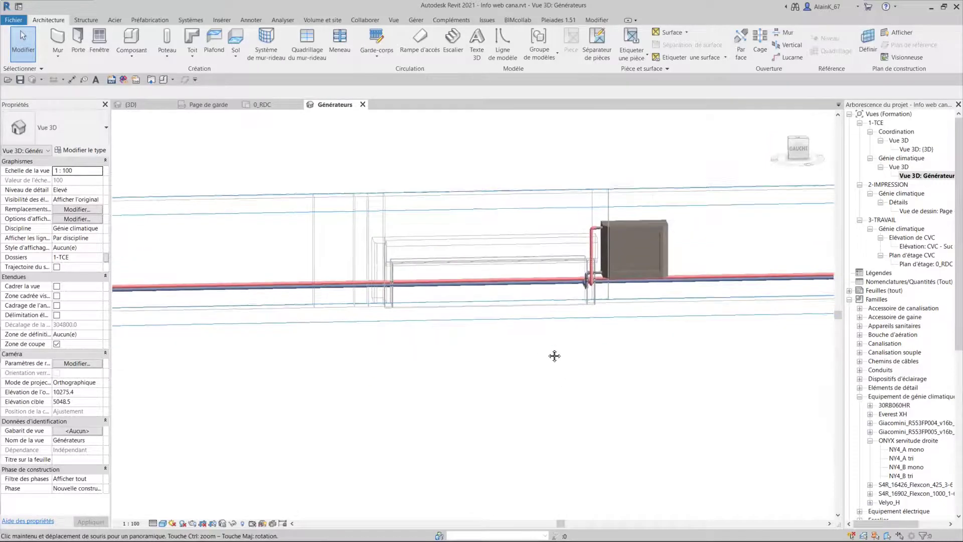
# Step: Orbit and zoom the Générateurs 3D view to review the full row of piped outdoor units
pyautogui.scroll(-3, 554, 356)
pyautogui.moveTo(495, 393); pyautogui.dragTo(544, 385, button='middle')
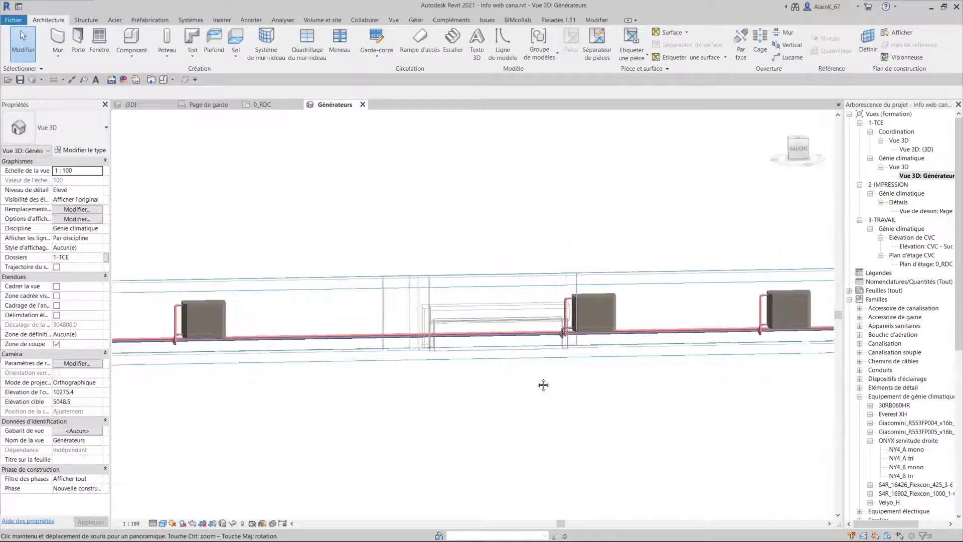
pyautogui.scroll(-1, 546, 382)
pyautogui.scroll(-1, 549, 389)
pyautogui.scroll(-1, 548, 403)
pyautogui.moveTo(479, 390); pyautogui.dragTo(486, 366, button='middle')
pyautogui.scroll(-1, 484, 376)
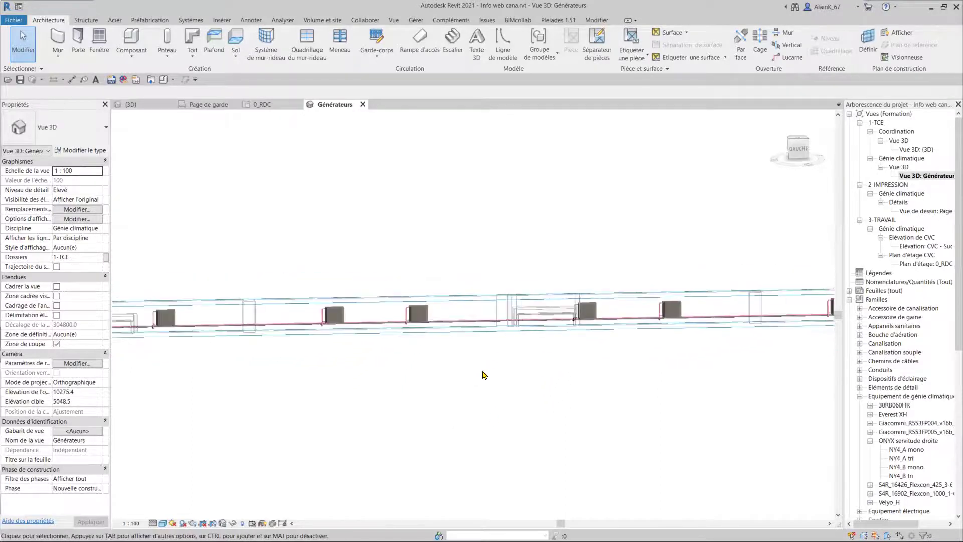
pyautogui.keyDown('shift'); pyautogui.moveTo(384, 376); pyautogui.dragTo(486, 408, button='middle'); pyautogui.keyUp('shift')
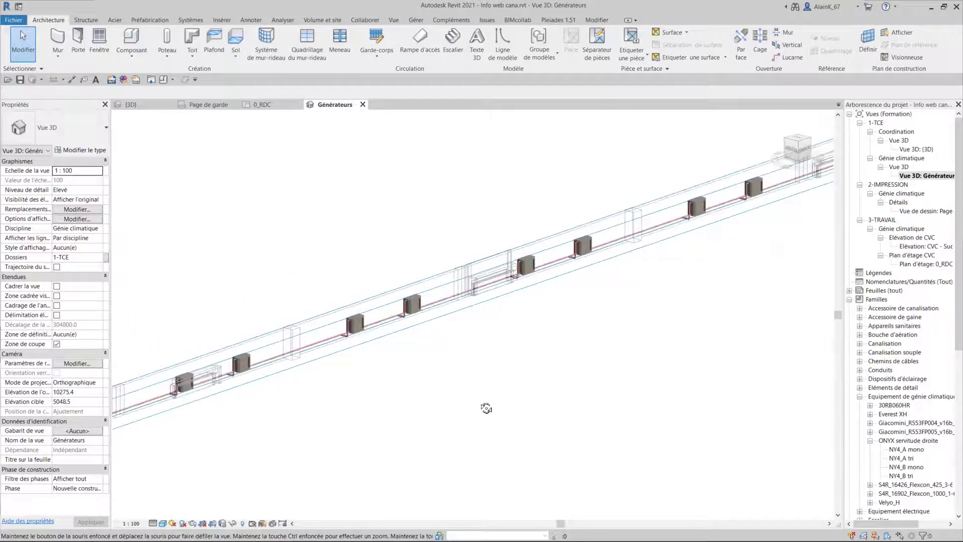
pyautogui.keyDown('shift'); pyautogui.moveTo(409, 428); pyautogui.dragTo(501, 398, button='middle'); pyautogui.keyUp('shift')
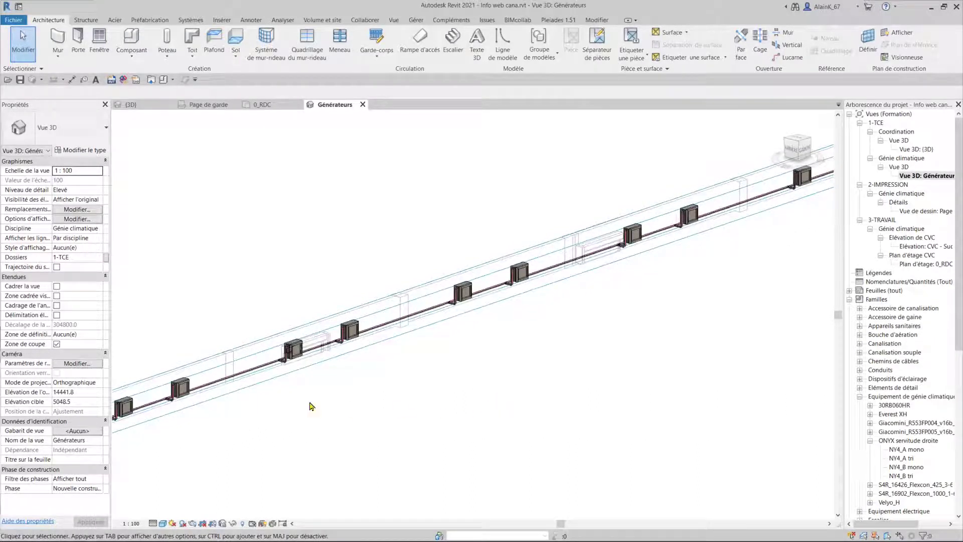
pyautogui.scroll(1, 361, 372)
pyautogui.scroll(2, 376, 359)
pyautogui.scroll(1, 354, 360)
pyautogui.scroll(2, 398, 344)
pyautogui.scroll(-2, 409, 374)
pyautogui.scroll(-2, 411, 377)
pyautogui.scroll(-1, 414, 378)
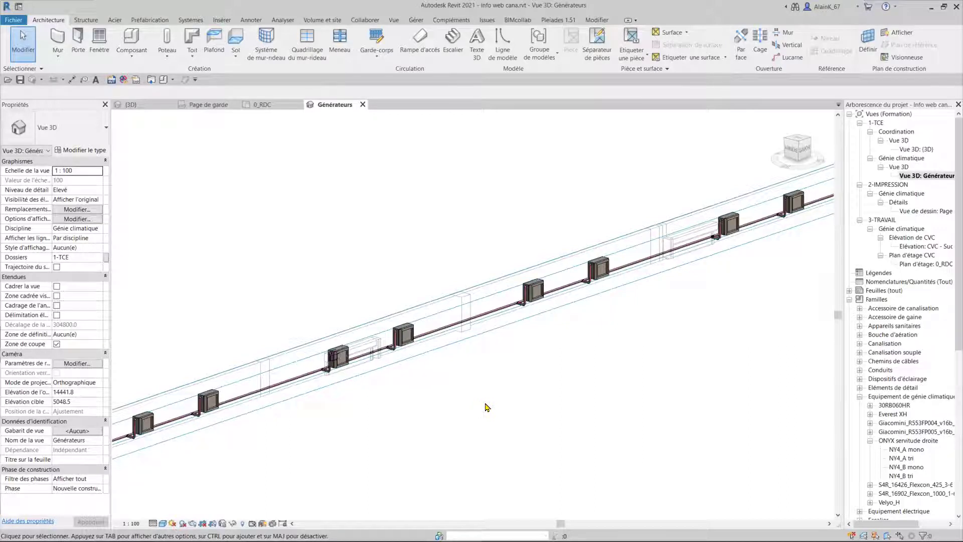
pyautogui.moveTo(477, 429)
pyautogui.keyDown('shift'); pyautogui.mouseDown(button='middle')
pyautogui.moveTo(474, 419)
pyautogui.moveTo(477, 432)
pyautogui.moveTo(255, 400)
pyautogui.mouseUp(button='middle'); pyautogui.keyUp('shift')
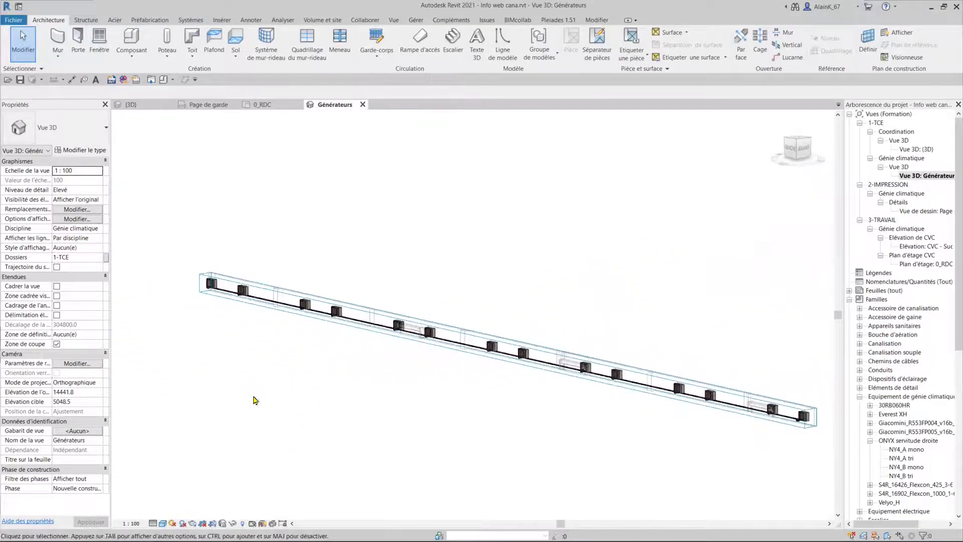
# Step: Return to the 0_RDC floor plan and pan along the wall
pyautogui.click(266, 106)
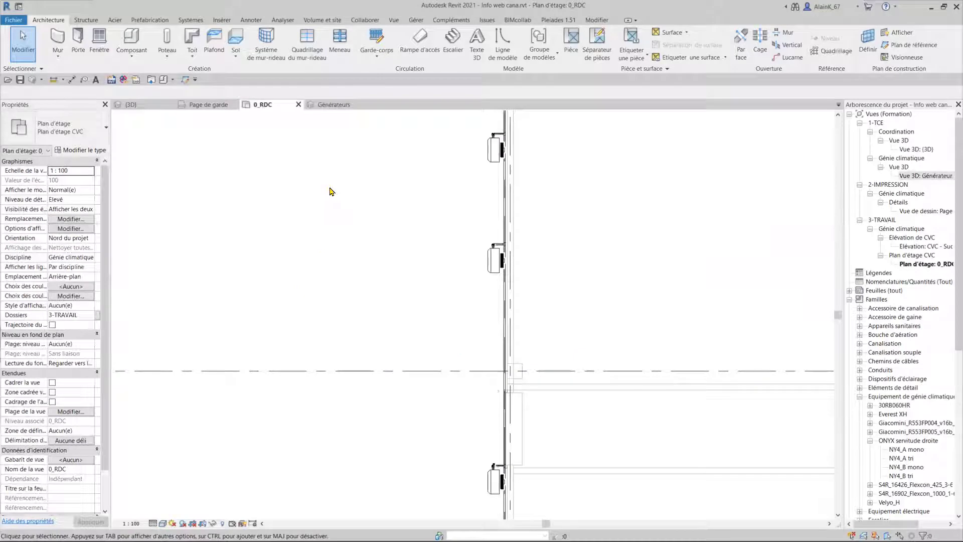
pyautogui.scroll(-1, 345, 330)
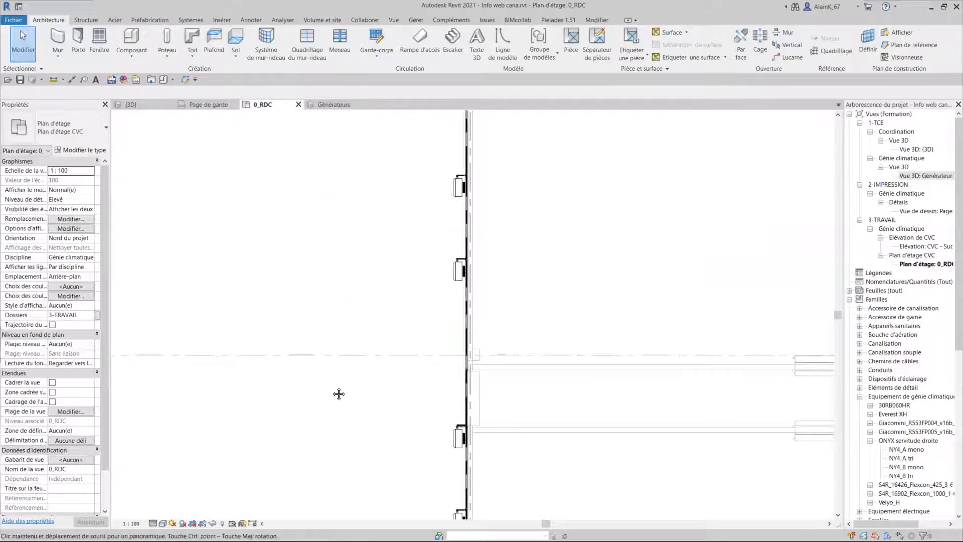
pyautogui.scroll(-1, 398, 394)
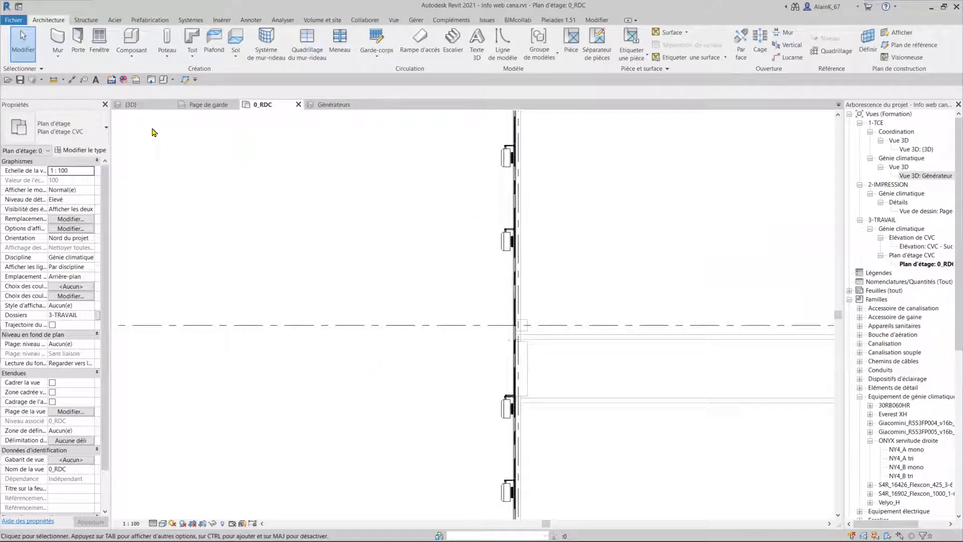
pyautogui.scroll(-1, 443, 279)
pyautogui.moveTo(418, 351); pyautogui.dragTo(459, 252, button='middle')
pyautogui.scroll(1, 455, 251)
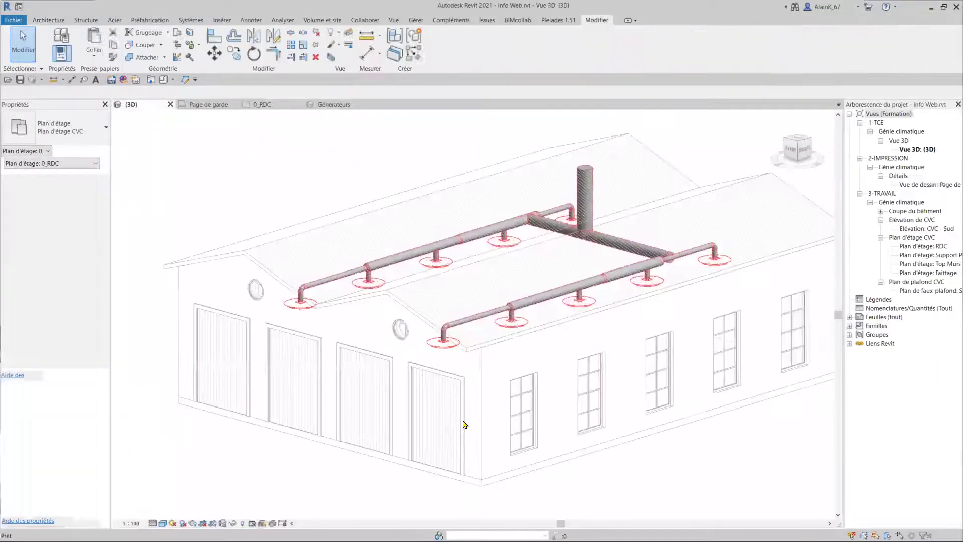
# Step: Zoom-fit the building with ZF and undo the last two duct edits before auto-generating a layout
pyautogui.moveTo(369, 426)
pyautogui.keyDown('shift'); pyautogui.mouseDown(button='middle')
pyautogui.moveTo(396, 473)
pyautogui.moveTo(199, 307)
pyautogui.mouseUp(button='middle'); pyautogui.keyUp('shift')
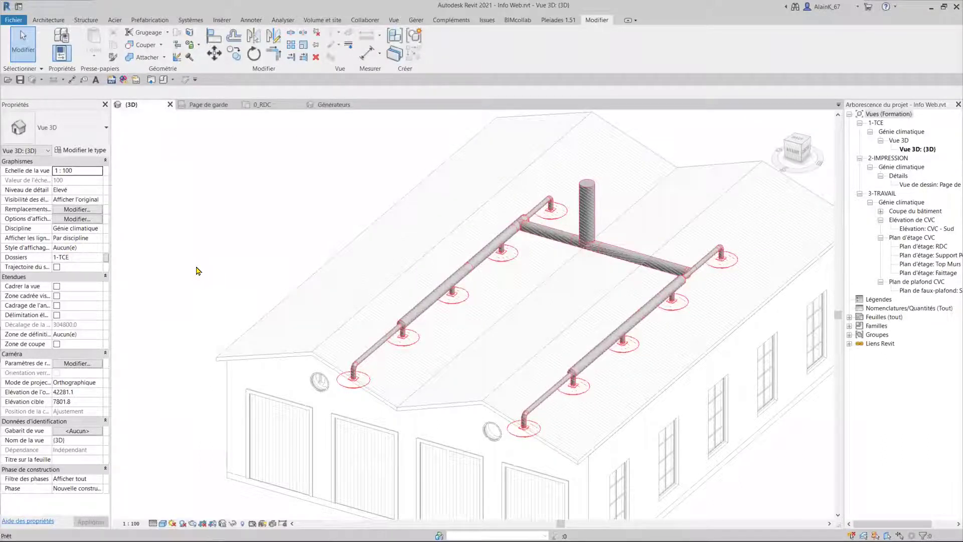
pyautogui.press('z')
pyautogui.press('f')
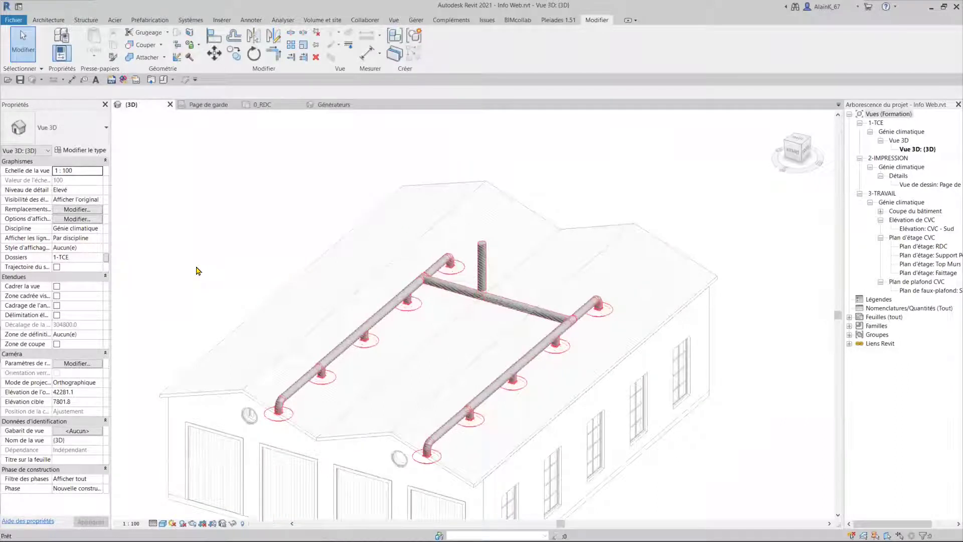
pyautogui.hotkey('ctrl', 'z')
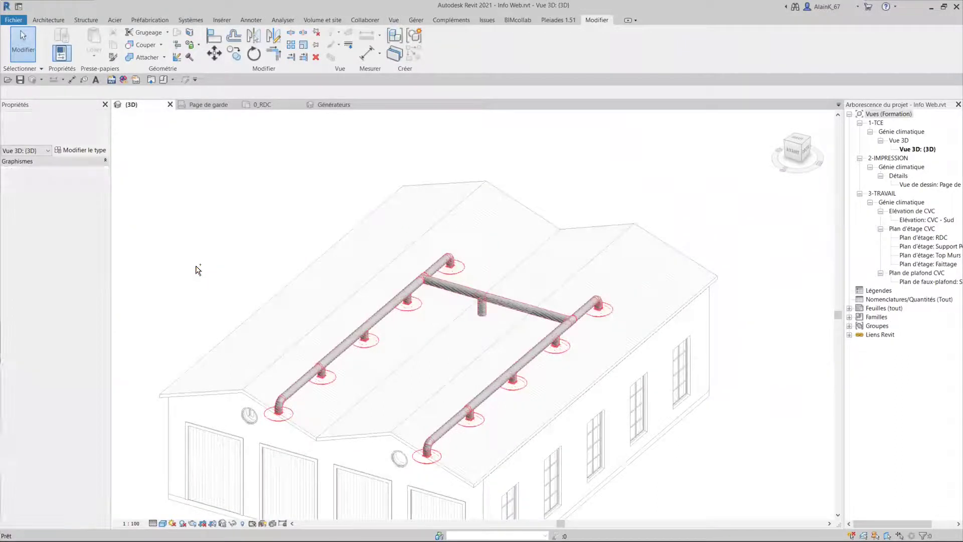
pyautogui.hotkey('ctrl', 'z')
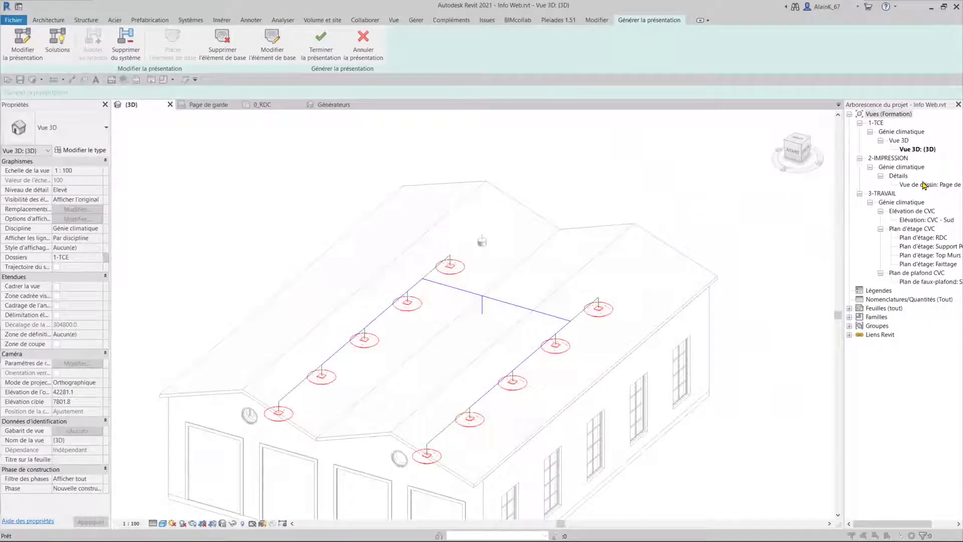
# Step: Open the Support Pont floor plan and zoom to the generated duct layout
pyautogui.doubleClick(921, 247)
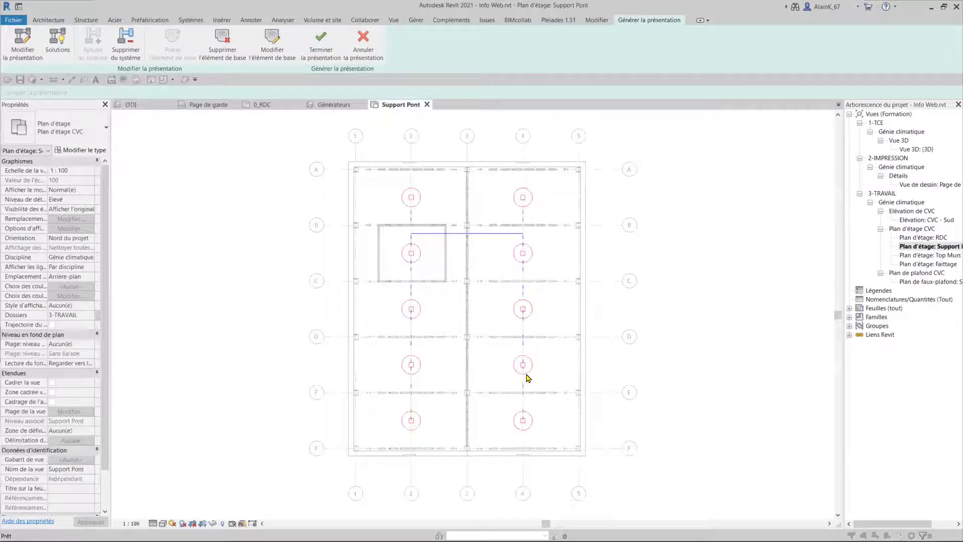
pyautogui.scroll(2, 425, 327)
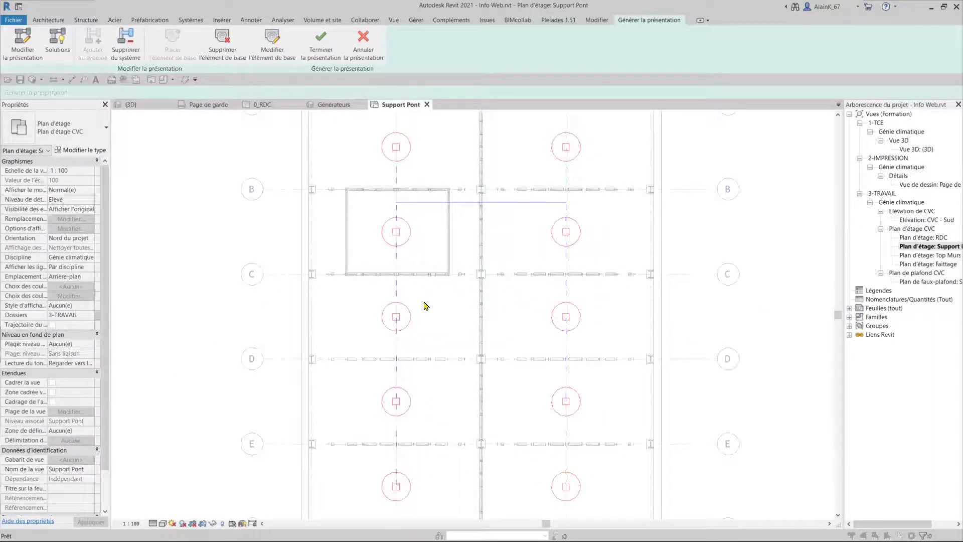
pyautogui.scroll(3, 425, 306)
pyautogui.scroll(-1, 429, 311)
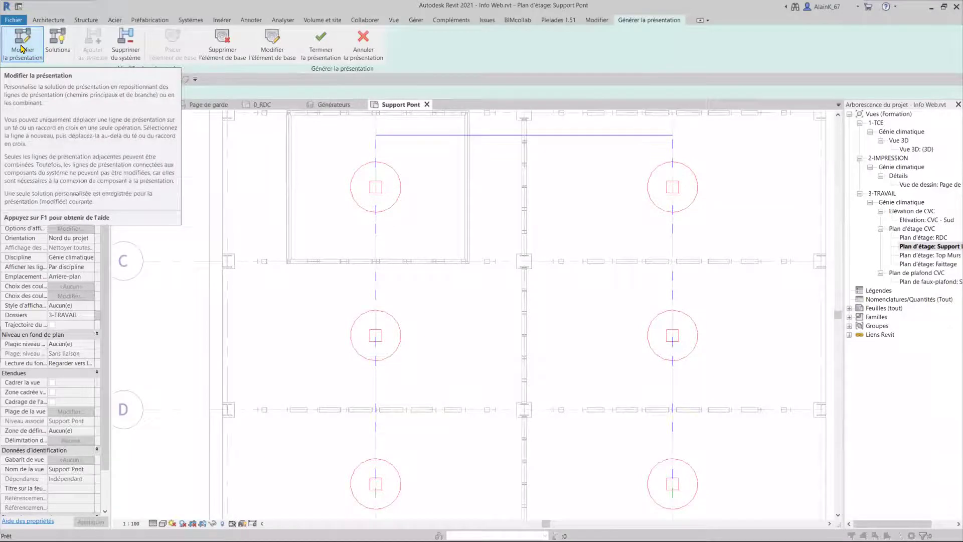
# Step: Edit the layout, moving the main horizontal routing line up toward grid B
pyautogui.click(22, 49)
pyautogui.scroll(-1, 271, 294)
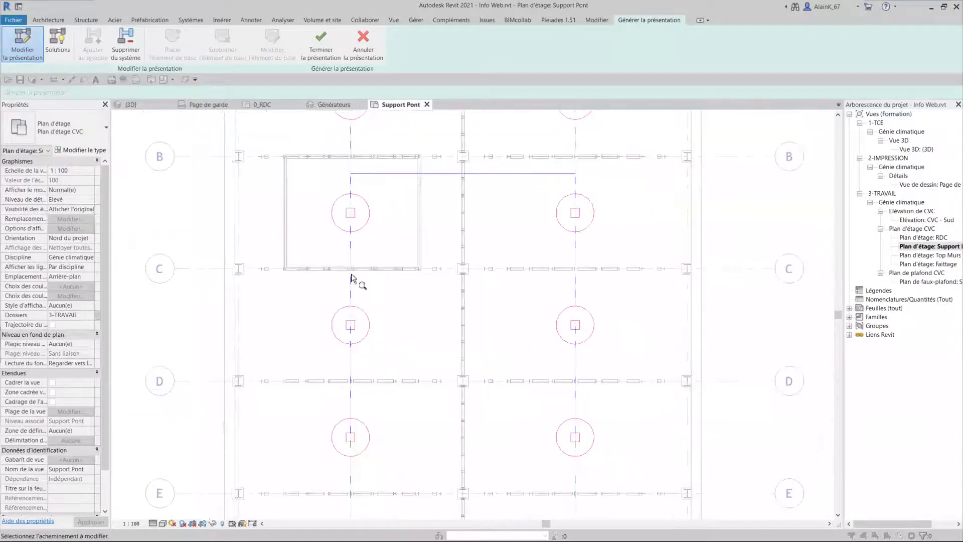
pyautogui.click(397, 173)
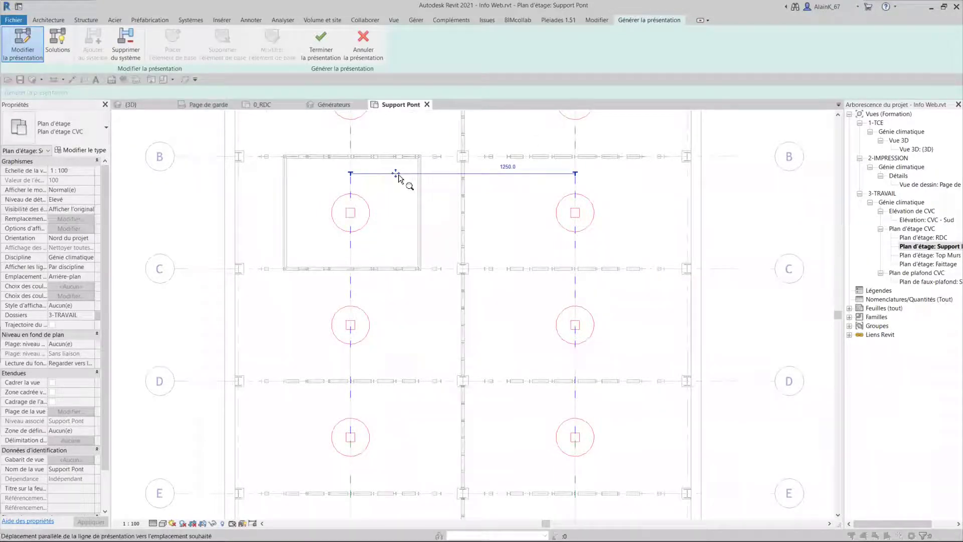
pyautogui.moveTo(396, 174); pyautogui.dragTo(397, 141)
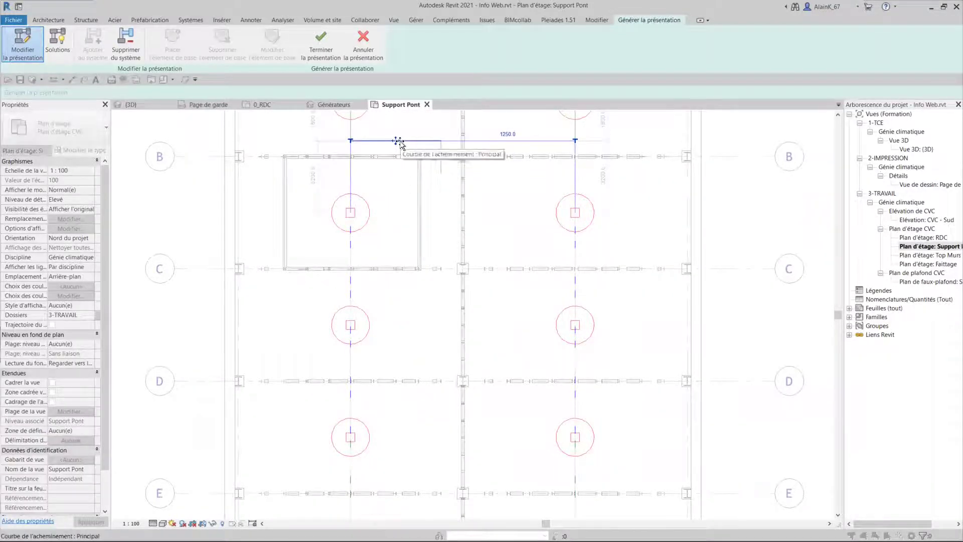
pyautogui.click(423, 270)
# Step: Shift the left and right vertical mains beside their terminals
pyautogui.scroll(-2, 454, 401)
pyautogui.scroll(-2, 447, 329)
pyautogui.scroll(1, 447, 329)
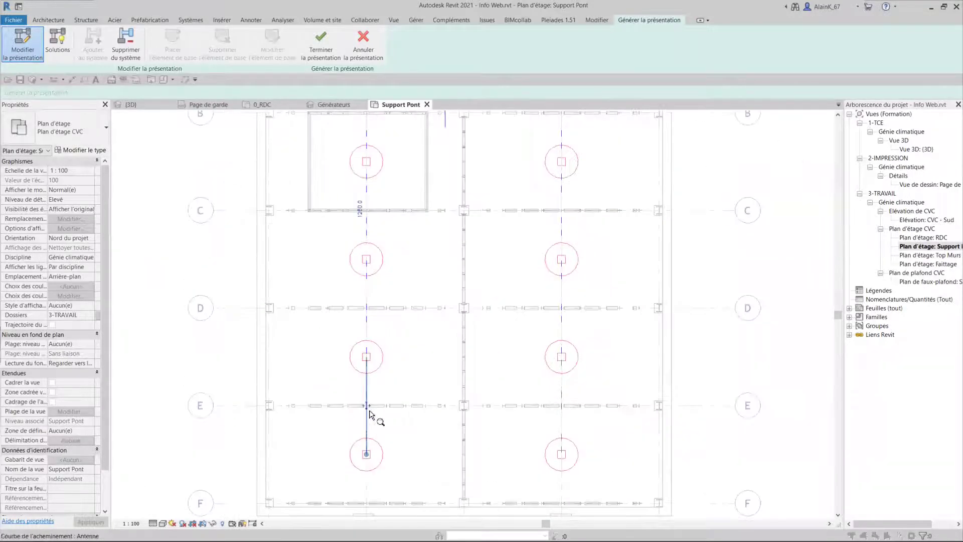
pyautogui.moveTo(380, 408); pyautogui.dragTo(408, 409)
pyautogui.scroll(-1, 447, 408)
pyautogui.moveTo(447, 409); pyautogui.dragTo(441, 462, button='middle')
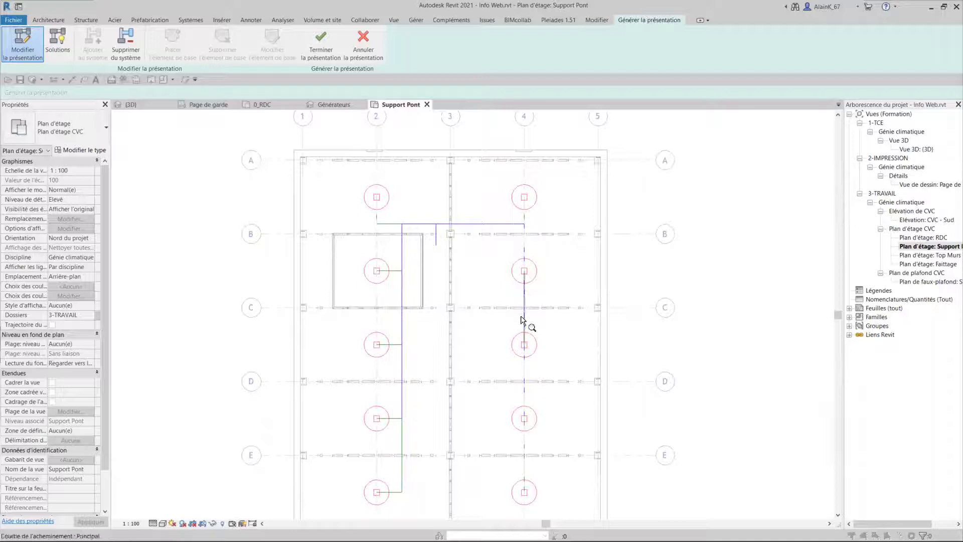
pyautogui.moveTo(521, 318); pyautogui.dragTo(489, 325)
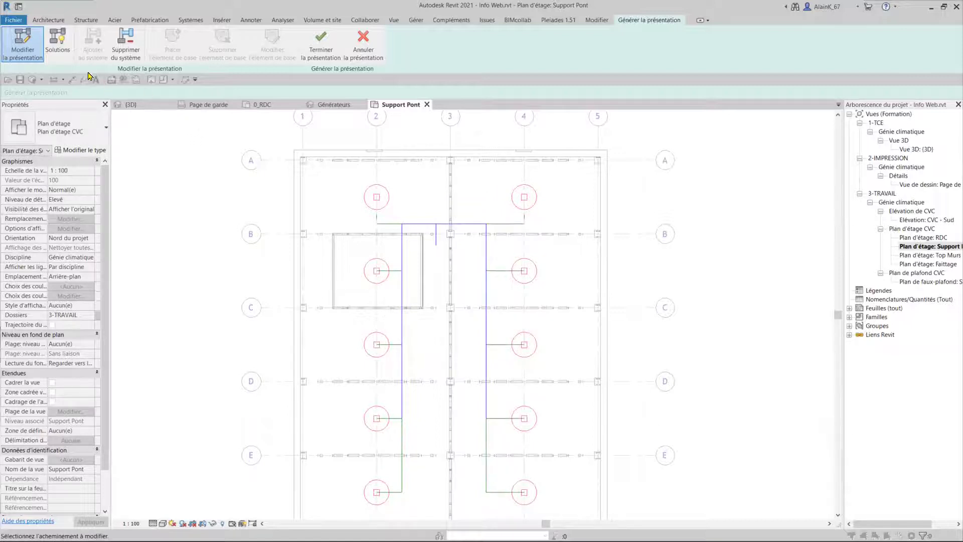
# Step: Open layout Solutions and browse the Périmètre solutions
pyautogui.click(58, 42)
pyautogui.click(213, 92)
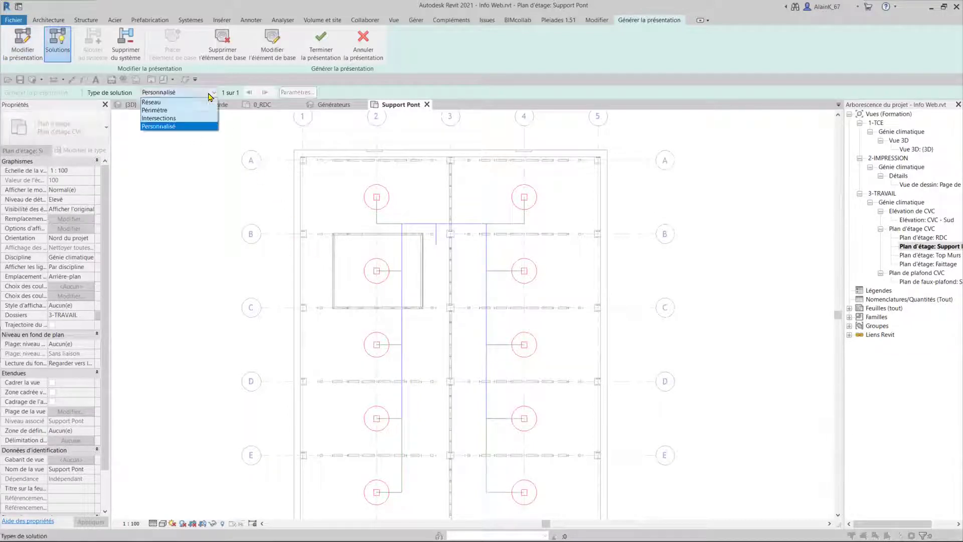
pyautogui.click(154, 110)
pyautogui.click(266, 93)
pyautogui.click(266, 92)
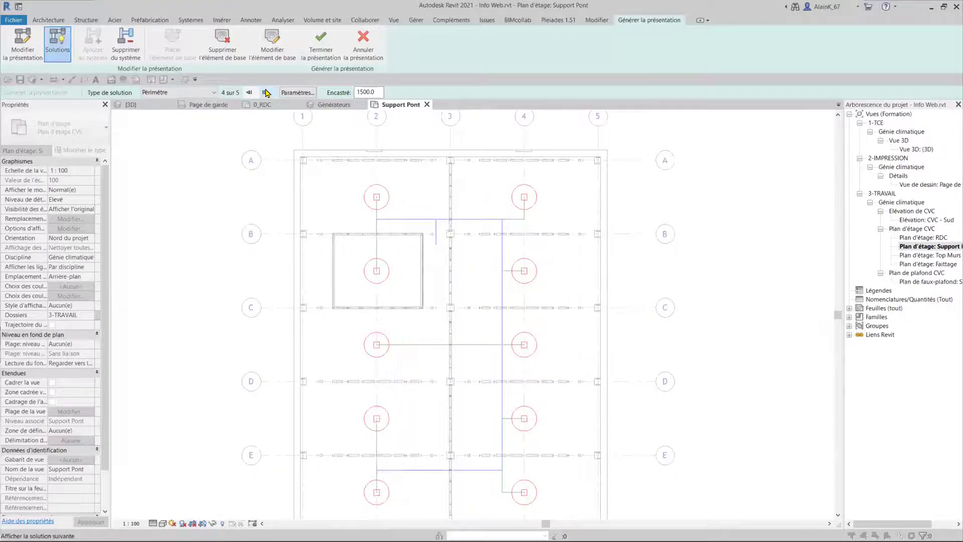
# Step: Browse the Intersections layout solutions
pyautogui.click(214, 92)
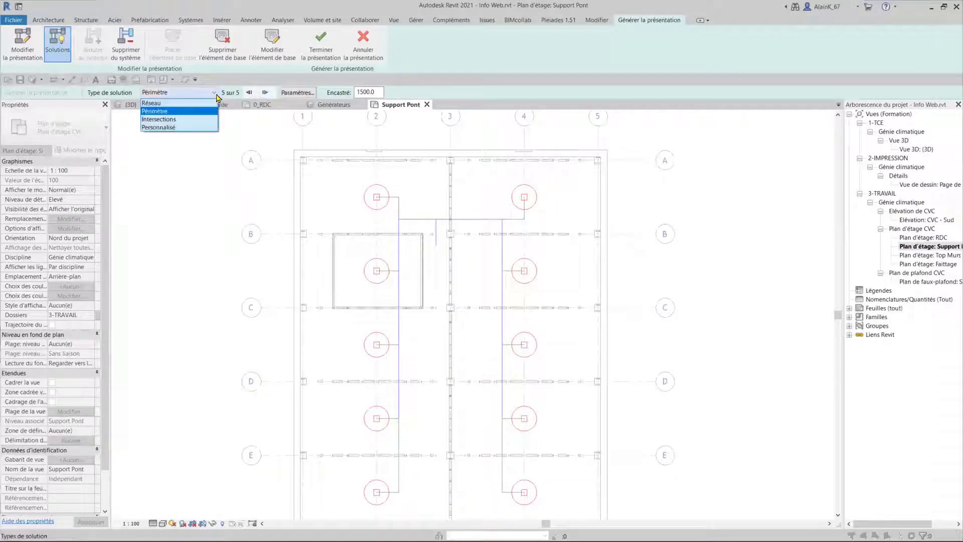
pyautogui.click(166, 116)
pyautogui.click(265, 93)
pyautogui.click(265, 92)
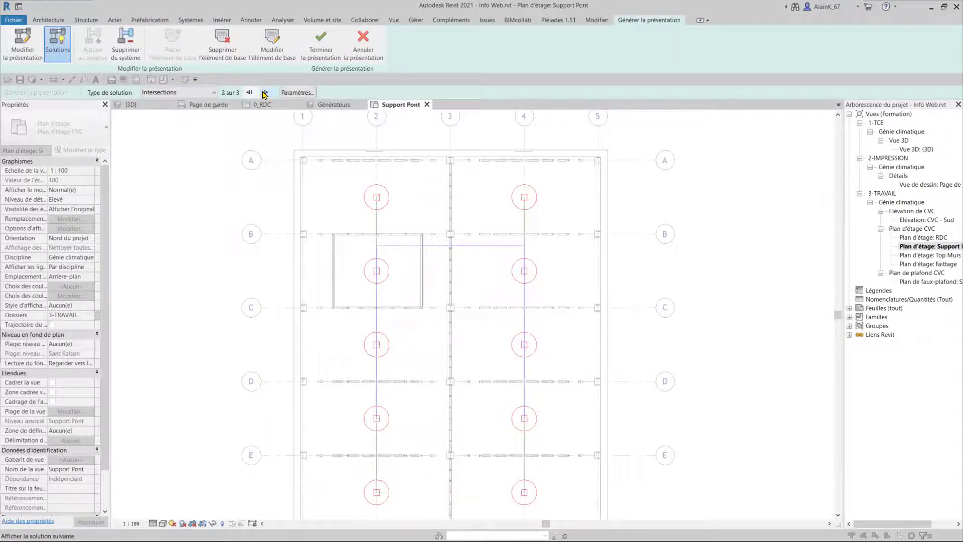
pyautogui.click(249, 93)
# Step: Switch to the Réseau solution type and select solution 3 of 3
pyautogui.click(201, 92)
pyautogui.click(201, 100)
pyautogui.click(265, 93)
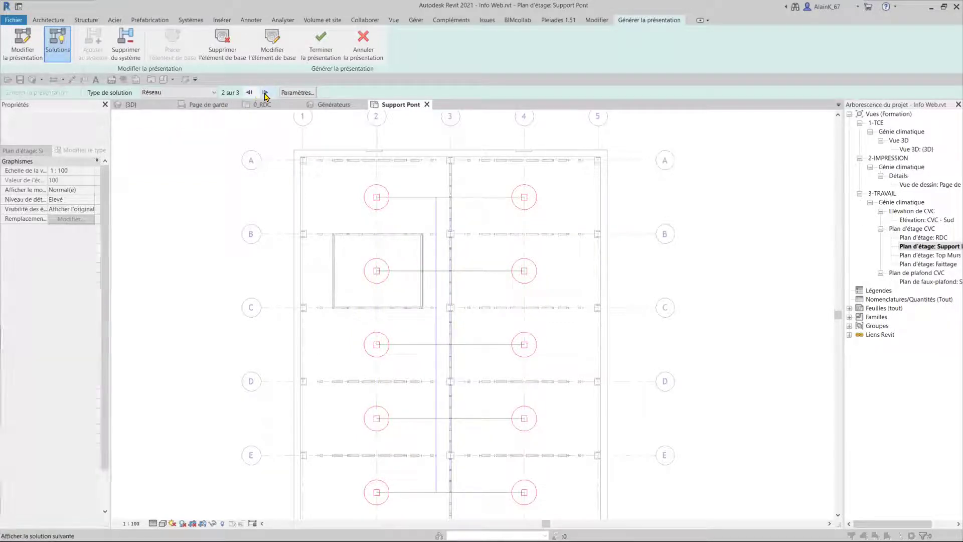
pyautogui.click(265, 93)
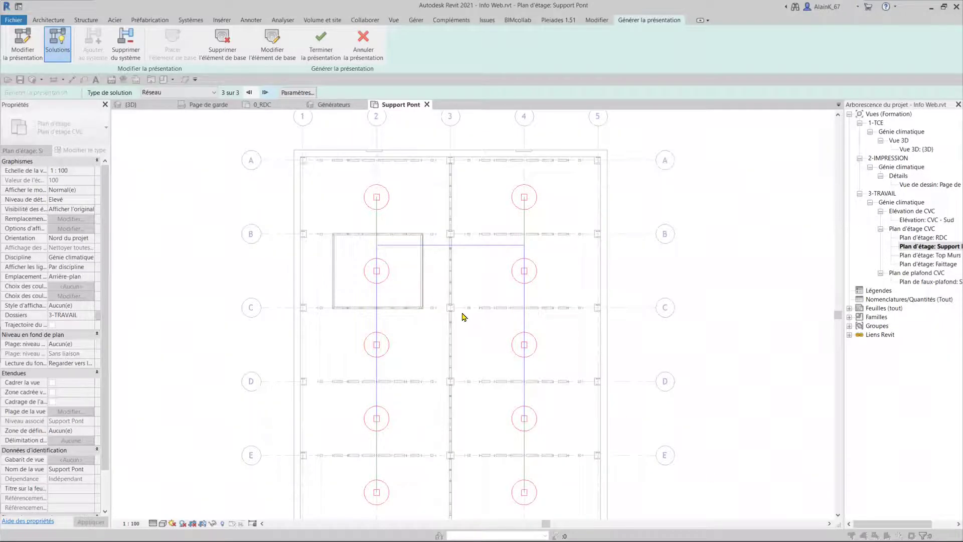
pyautogui.scroll(-1, 325, 301)
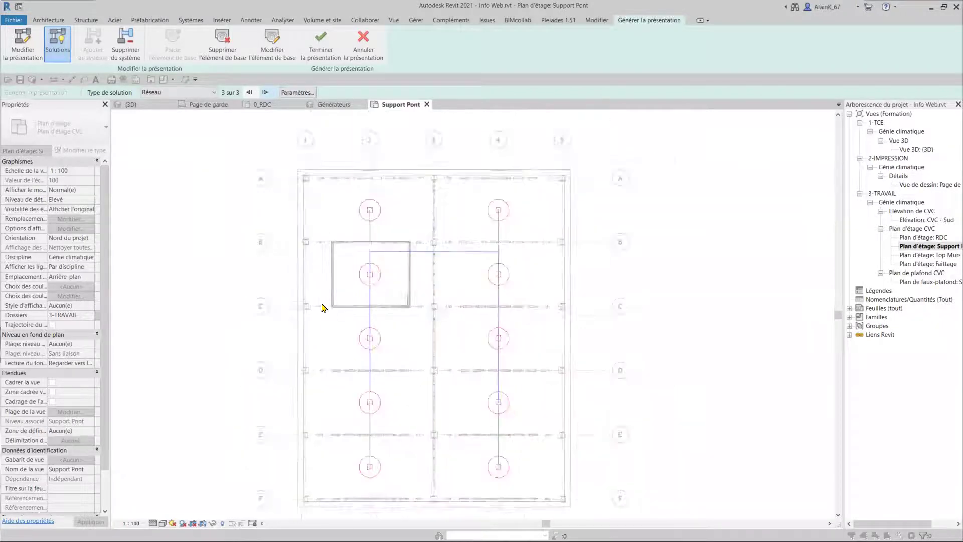
pyautogui.moveTo(323, 308); pyautogui.dragTo(359, 327, button='middle')
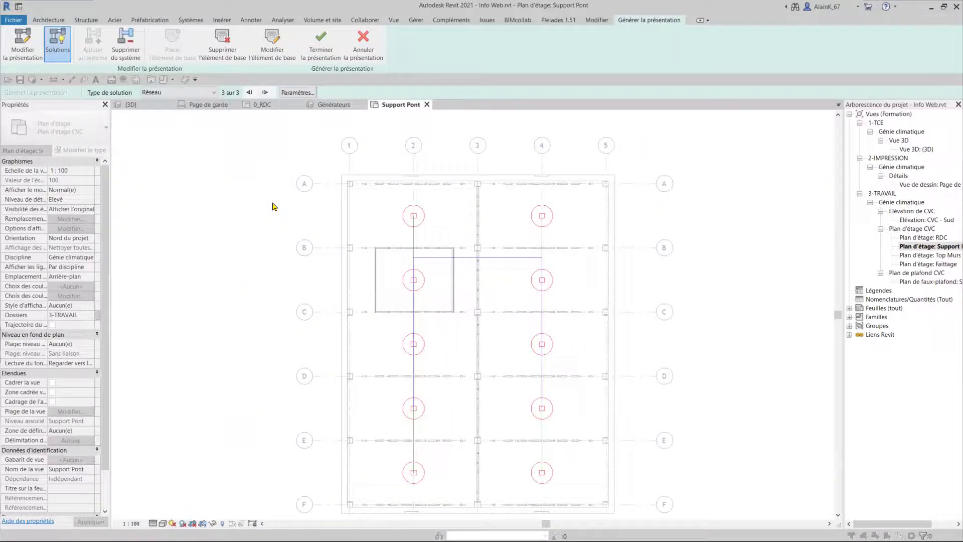
pyautogui.scroll(-1, 274, 206)
# Step: Recentre the floor plan and close the other open view tabs
pyautogui.scroll(-1, 274, 206)
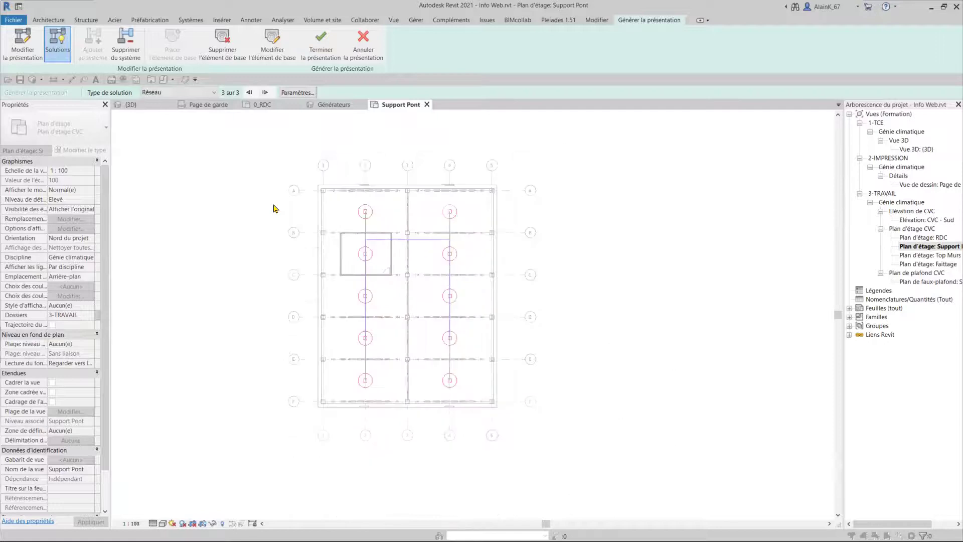
pyautogui.moveTo(282, 212); pyautogui.dragTo(307, 213, button='middle')
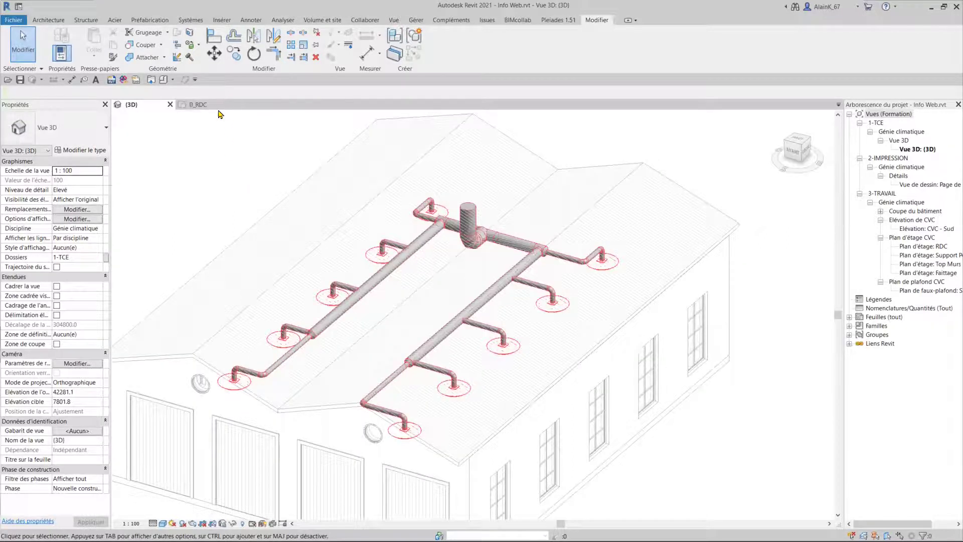
pyautogui.click(218, 107)
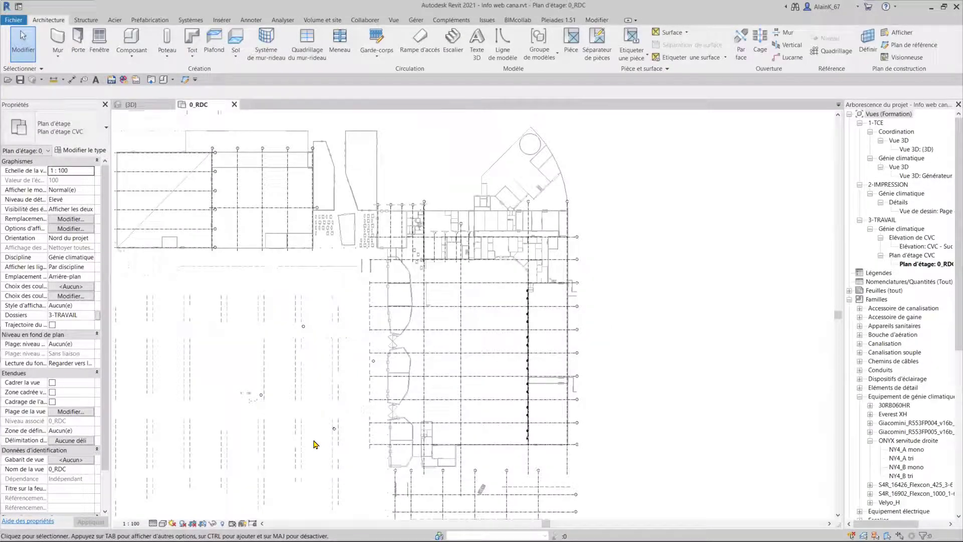
# Step: Open the site-wide Vue 3D: (3D) view from the Project Browser
pyautogui.moveTo(454, 331); pyautogui.dragTo(517, 323, button='middle')
pyautogui.scroll(1, 516, 323)
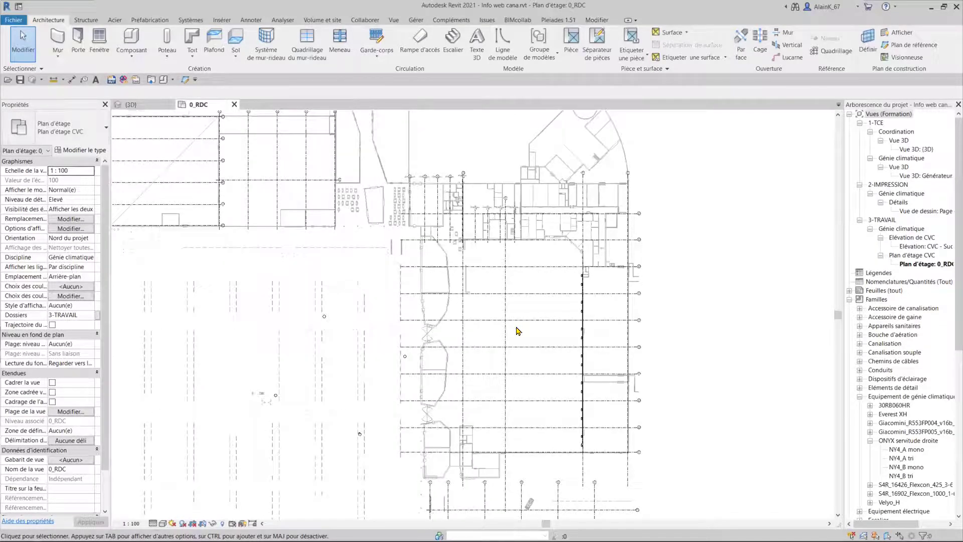
pyautogui.click(916, 150)
pyautogui.doubleClick(916, 150)
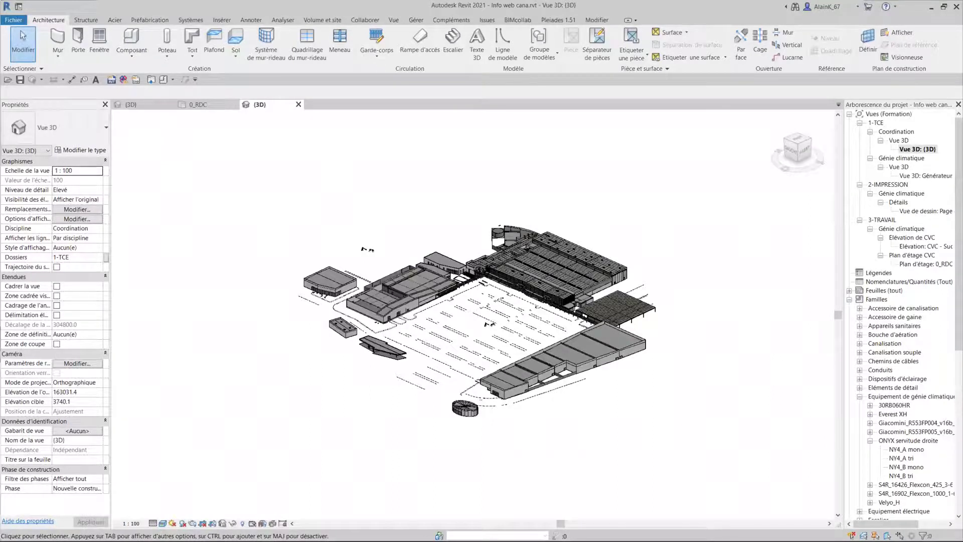
# Step: Zoom around the site, then open the Générateurs 3D view of the outdoor units
pyautogui.scroll(3, 522, 484)
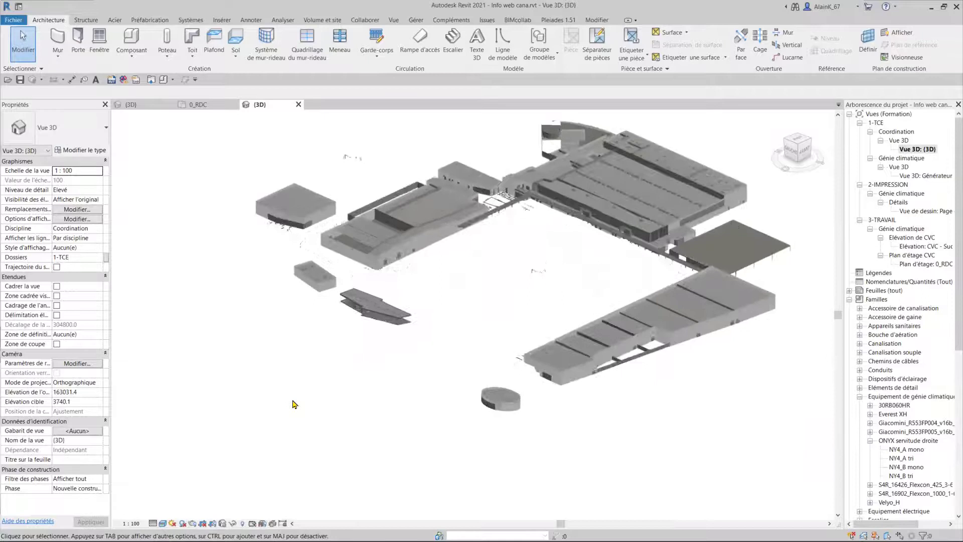
pyautogui.scroll(-2, 295, 400)
pyautogui.scroll(2, 295, 429)
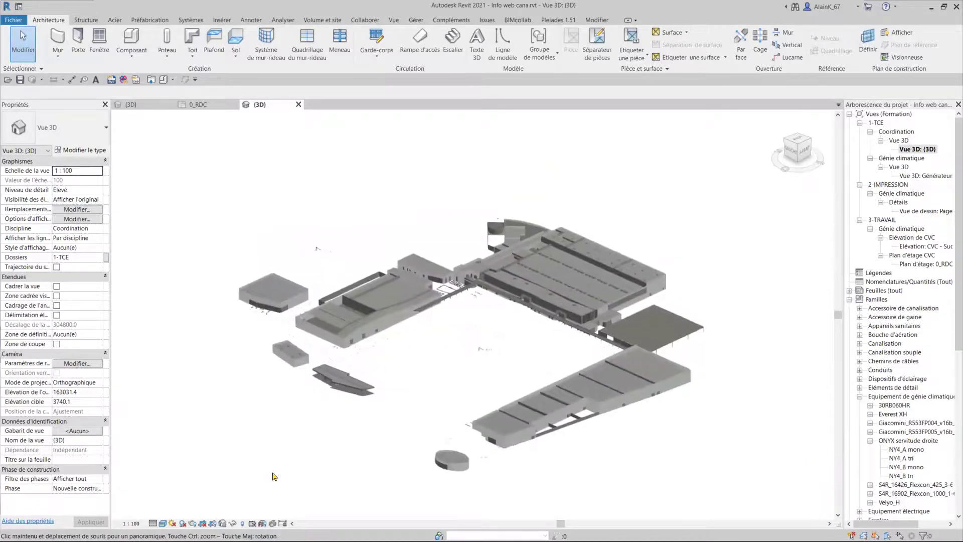
pyautogui.scroll(2, 261, 445)
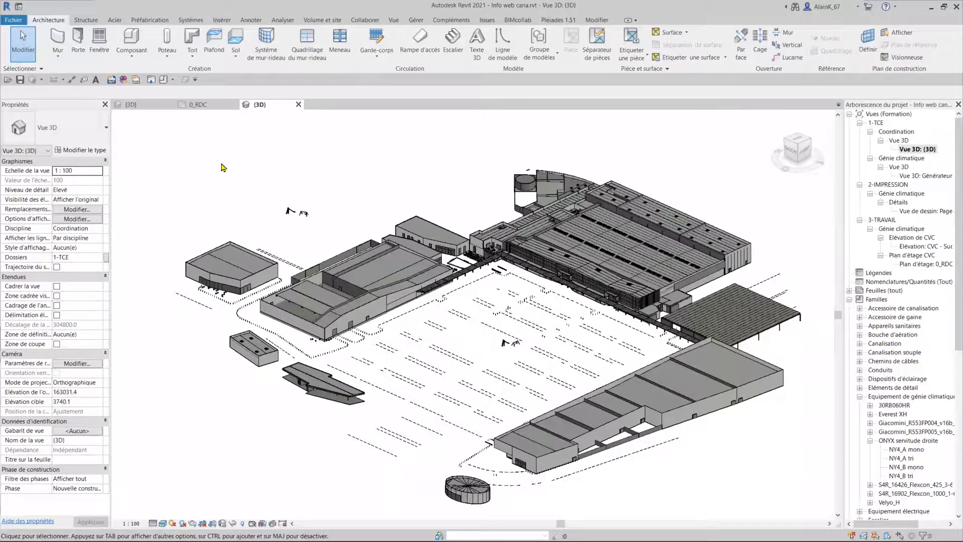
pyautogui.moveTo(924, 176)
pyautogui.doubleClick(926, 177)
pyautogui.moveTo(578, 476); pyautogui.dragTo(609, 450, button='middle')
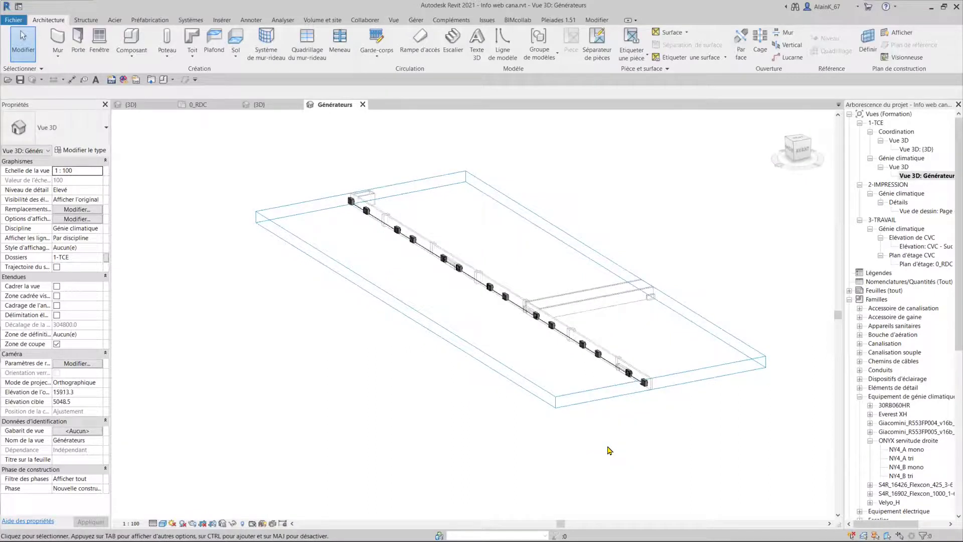